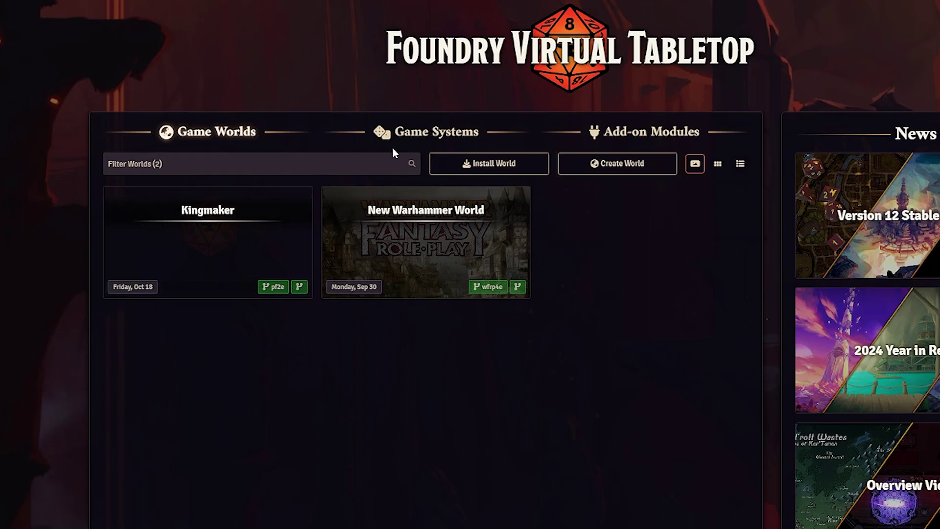
- Search the system catalogue and install Dungeons & Dragons Fifth Edition, then browse add-on modules
left_click(436, 132)
left_click(488, 163)
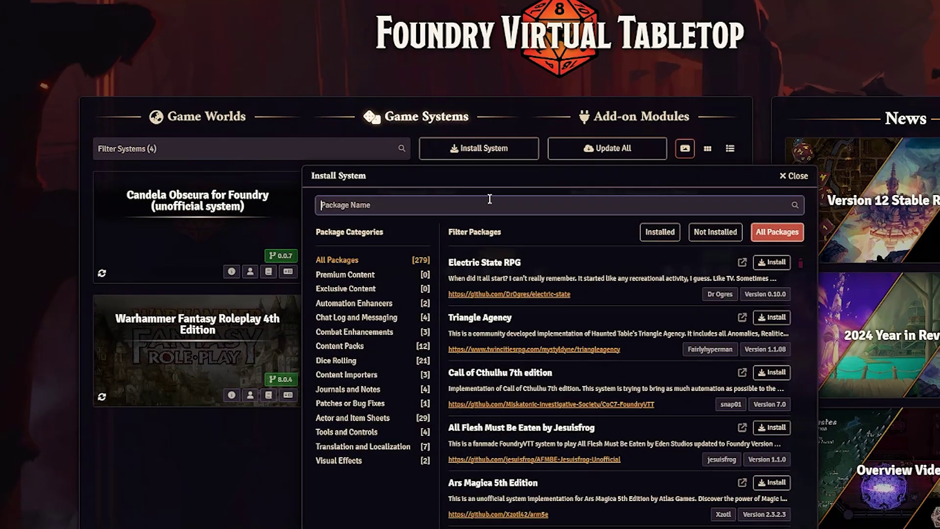
type("pathfinder")
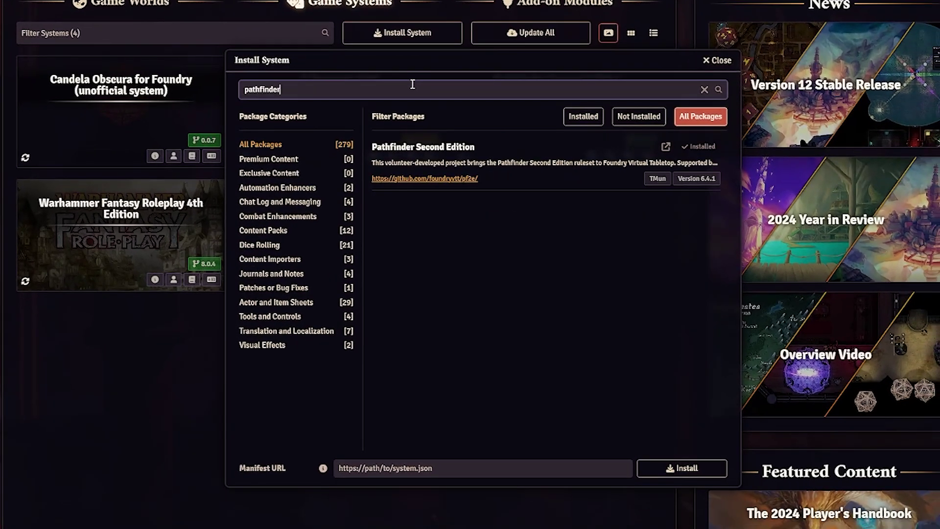
key("BackSpace")
key("BackSpace")
key("BackSpace")
key("BackSpace")
type("star")
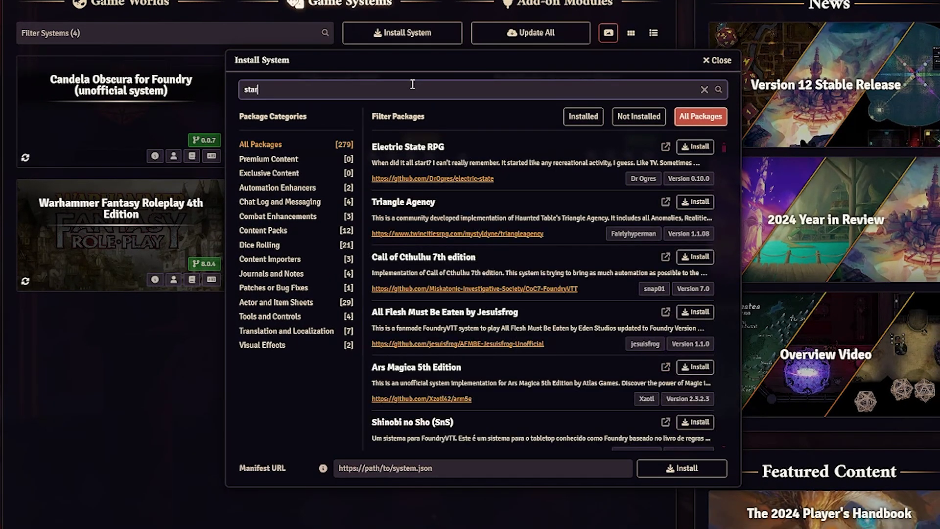
type("finder")
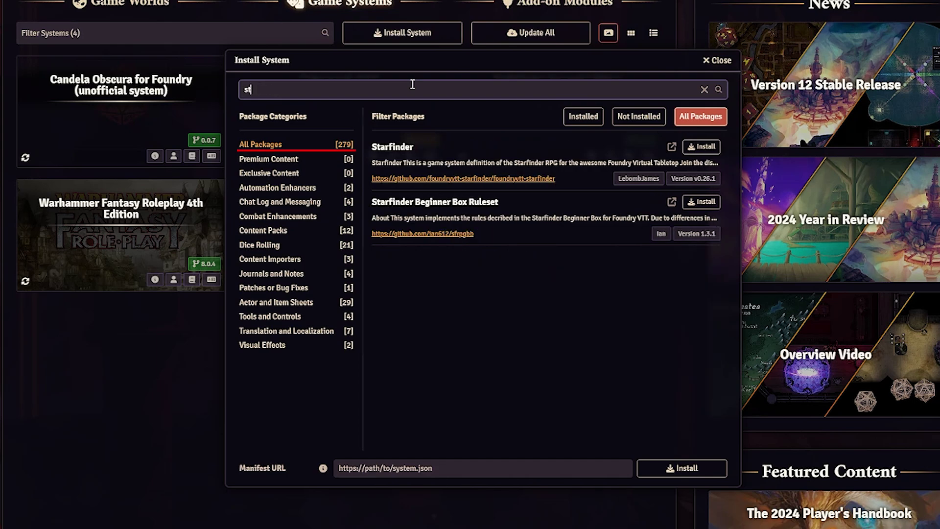
key("BackSpace")
type("dnd5")
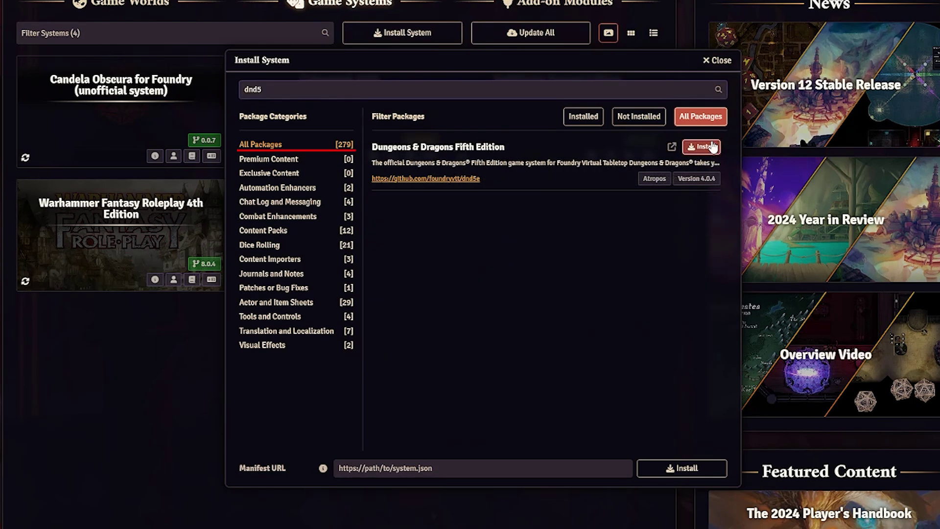
left_click(713, 147)
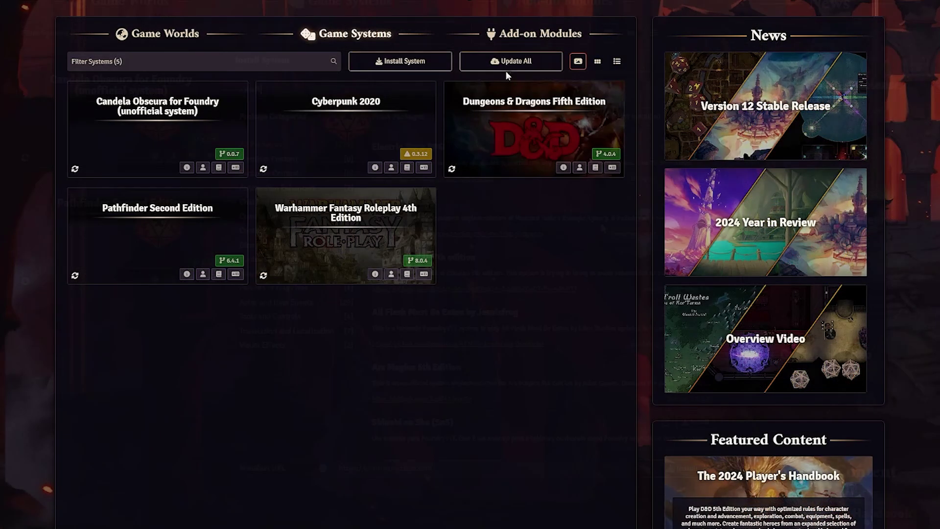
left_click(533, 4)
left_click(414, 66)
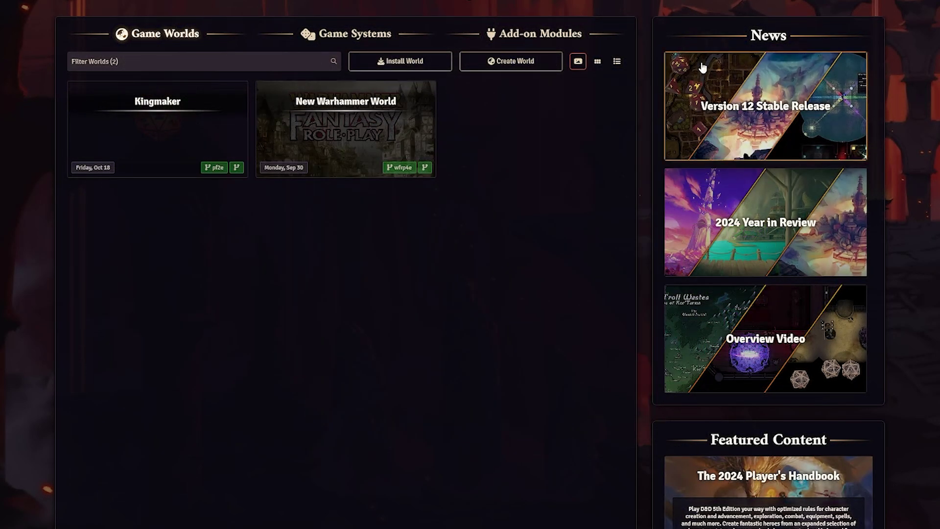
- Create the Dungeons & Dragons Fifth Edition world Alleria with description 'This is so exciting!'
left_click(547, 67)
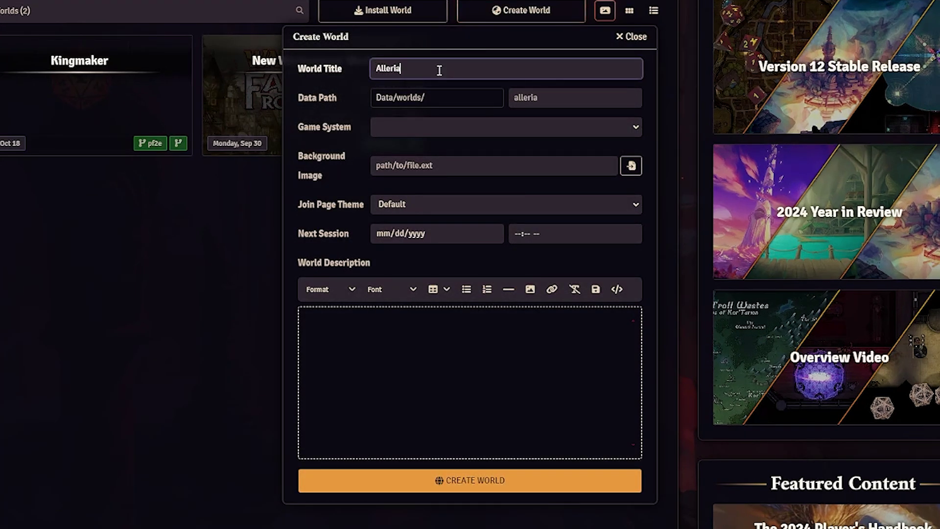
left_click(395, 132)
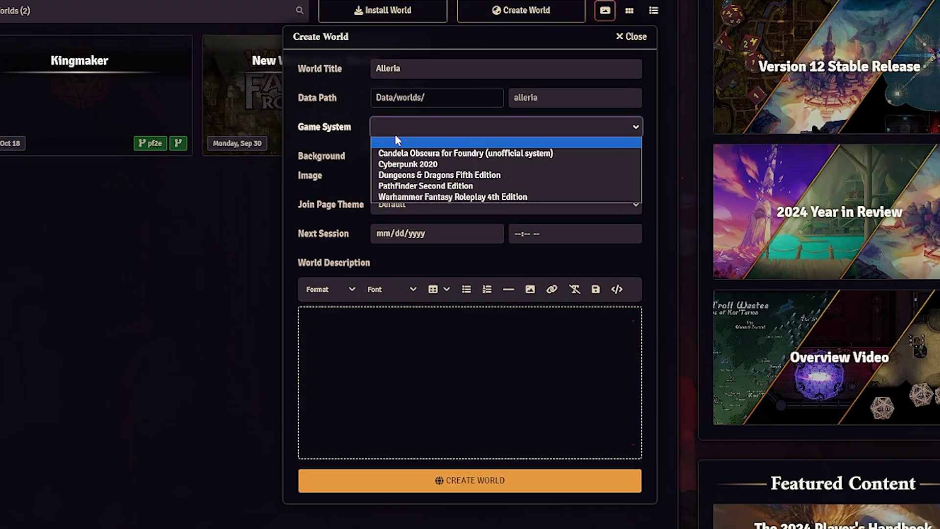
left_click(416, 177)
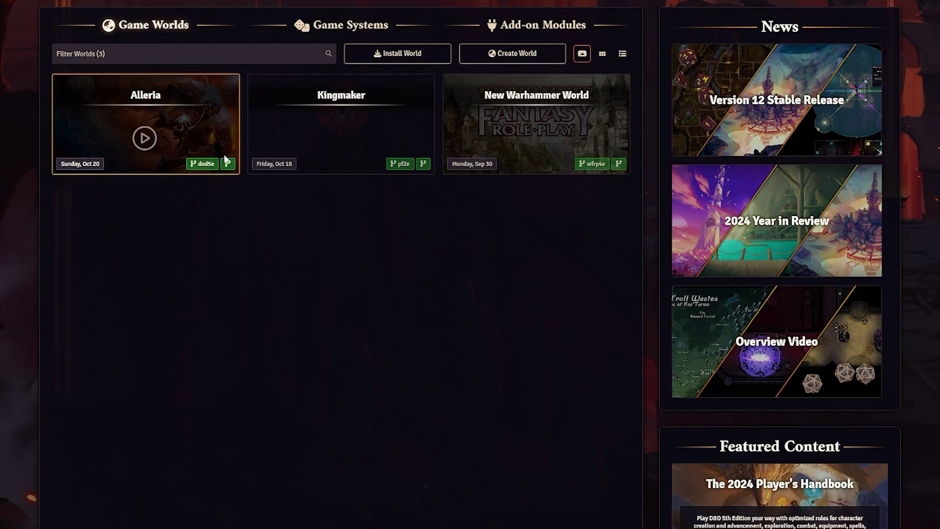
left_click(119, 97)
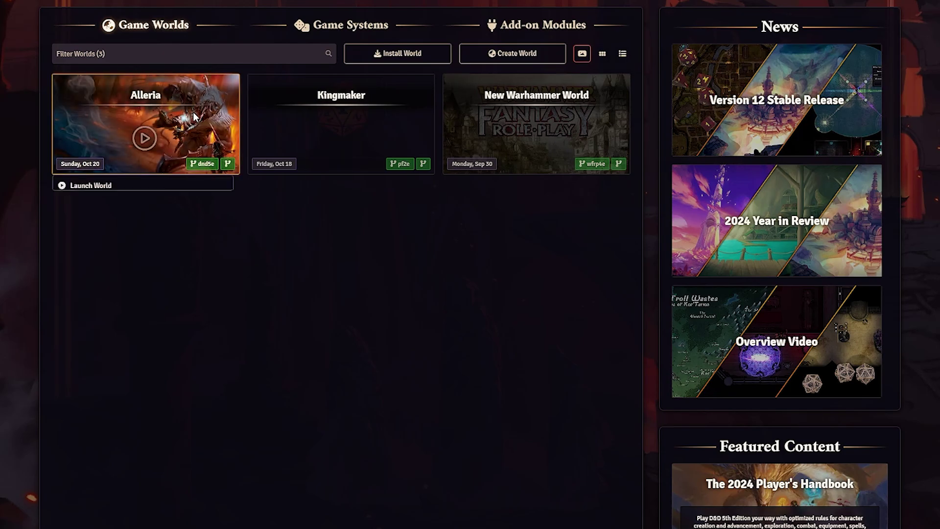
left_click(92, 207)
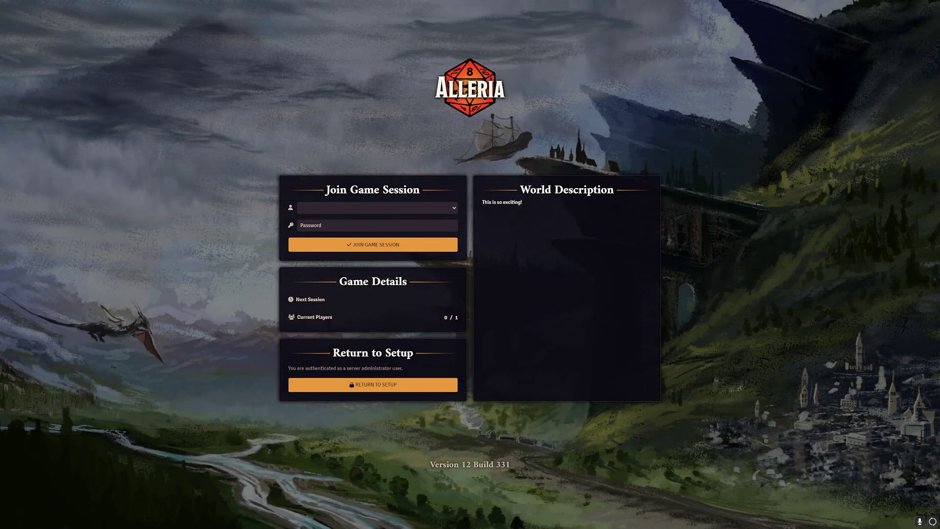
left_click(523, 203)
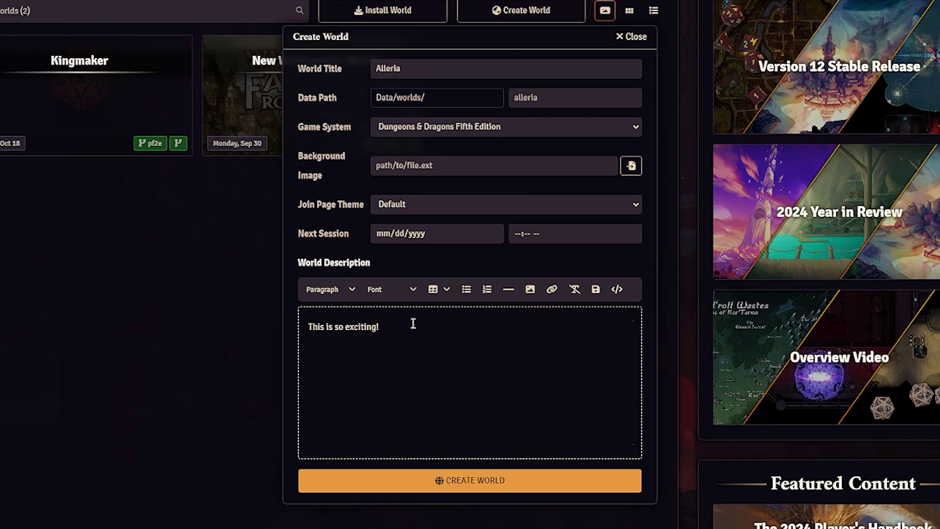
left_click(462, 482)
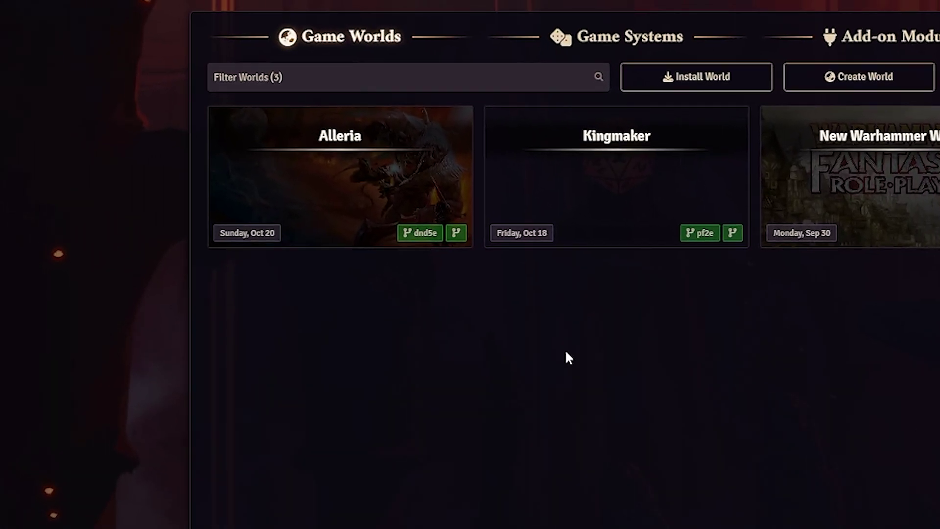
- Launch the Alleria world and join the game session as Gamemaster
mouse_move(341, 197)
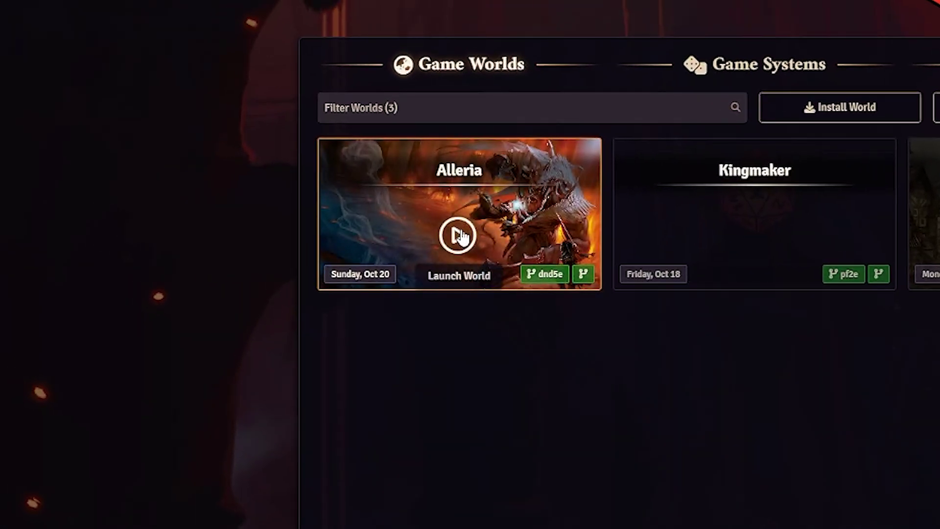
left_click(458, 235)
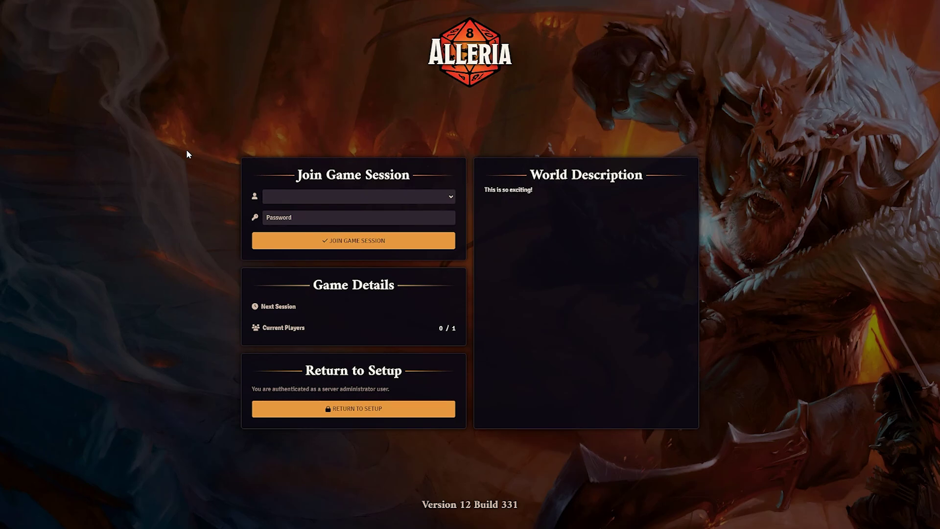
left_click(327, 197)
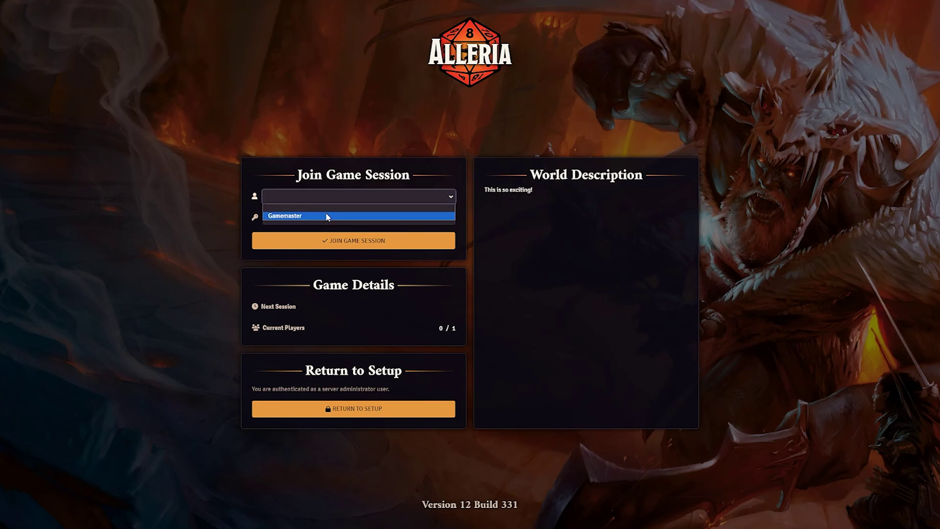
left_click(327, 215)
left_click(327, 241)
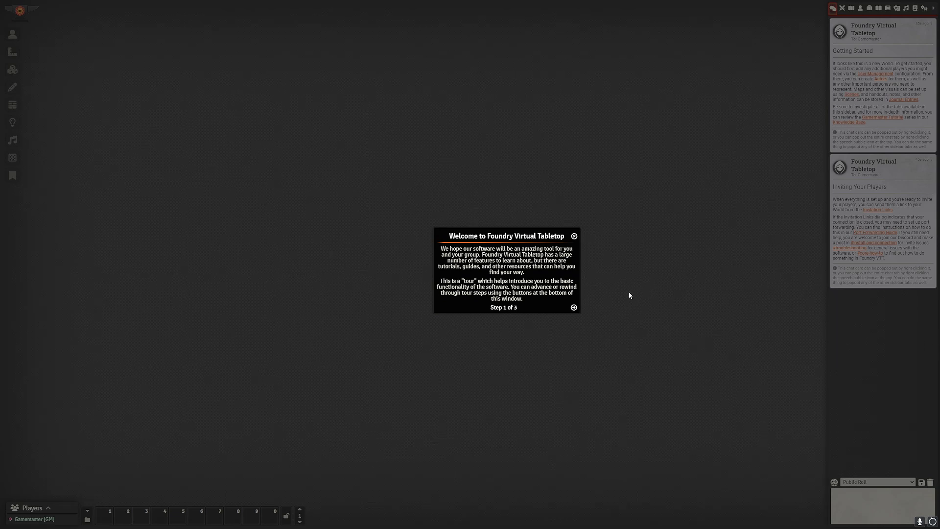
- Step through the welcome tour to its end and close it
left_click(573, 307)
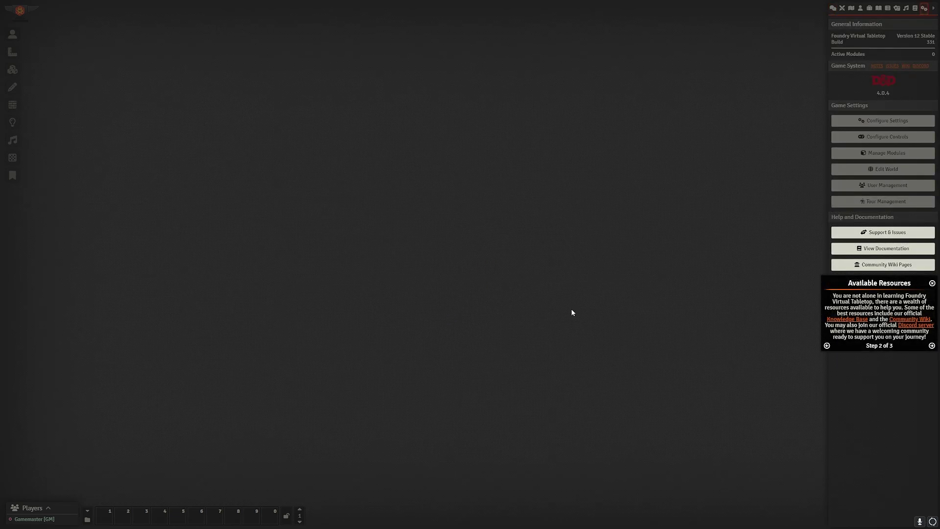
left_click(931, 346)
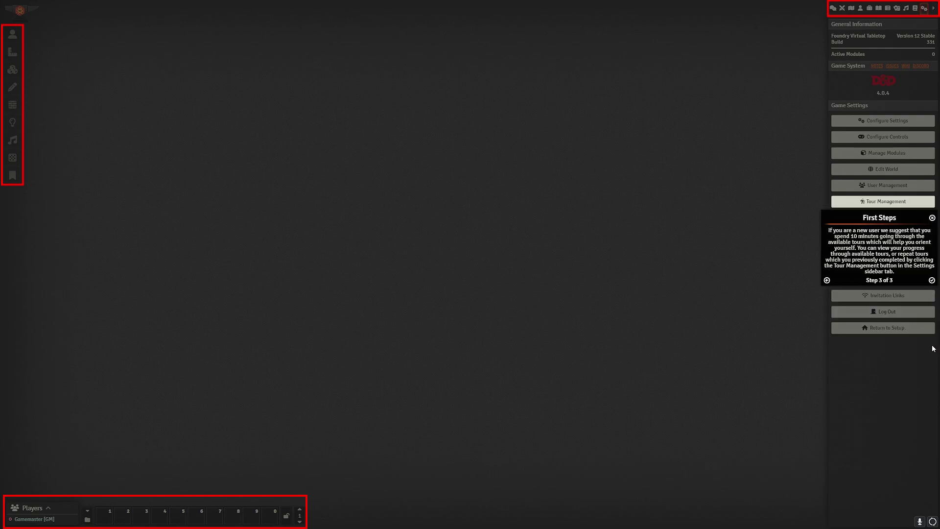
left_click(931, 280)
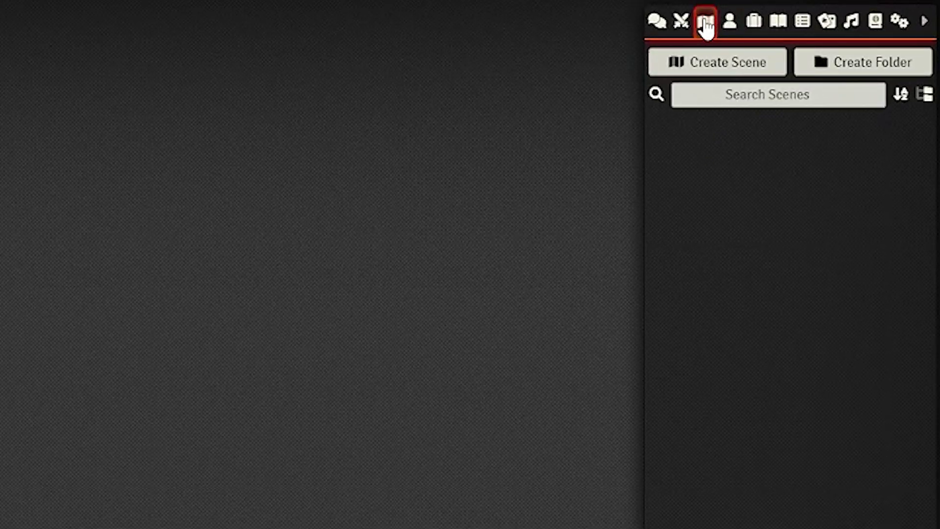
- Create New Scene 1 with a forest road battle map background and zoom in
left_click(735, 62)
type("Ne")
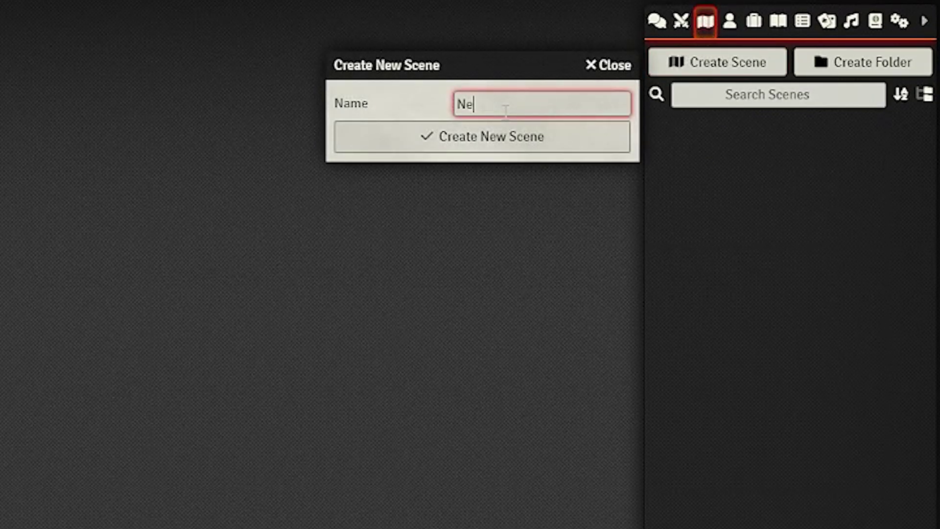
type("w Sc")
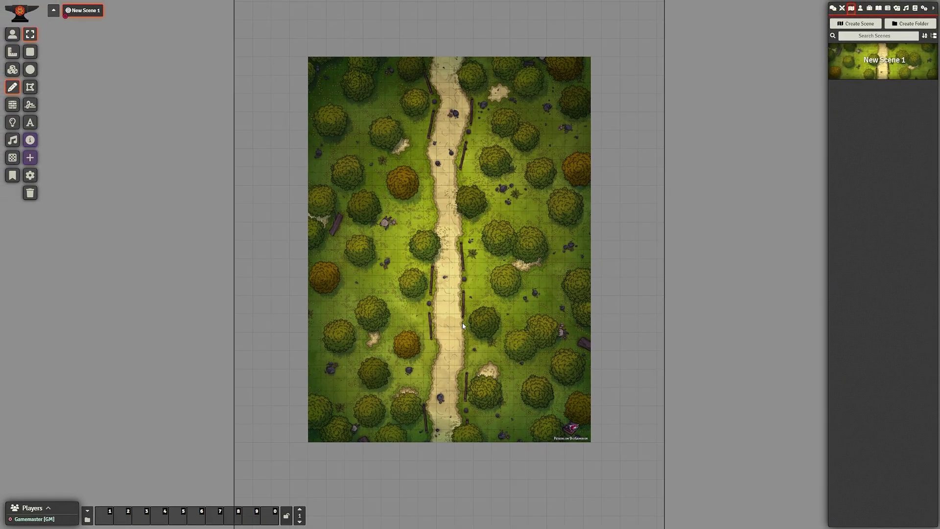
scroll(462, 325, "up", 15)
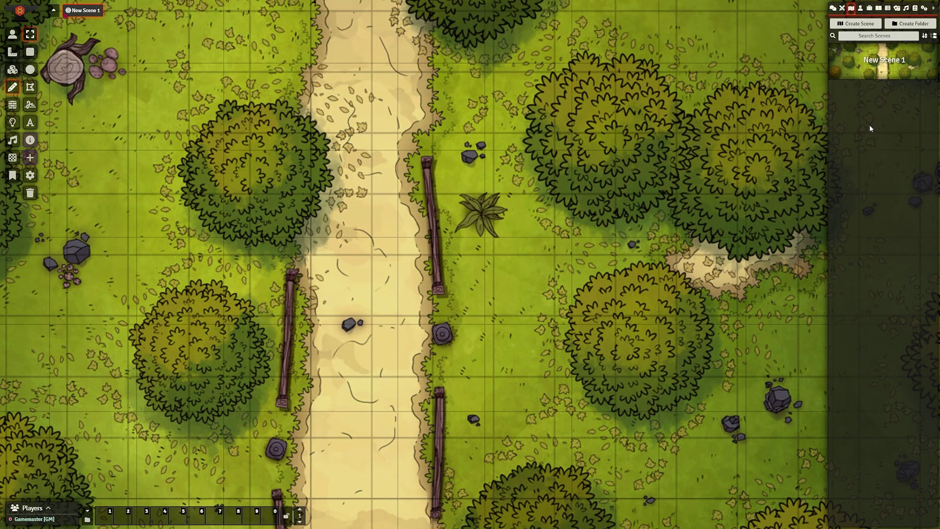
- Align New Scene 1's grid to the map at 70 pixels and confirm the change
left_click(876, 67)
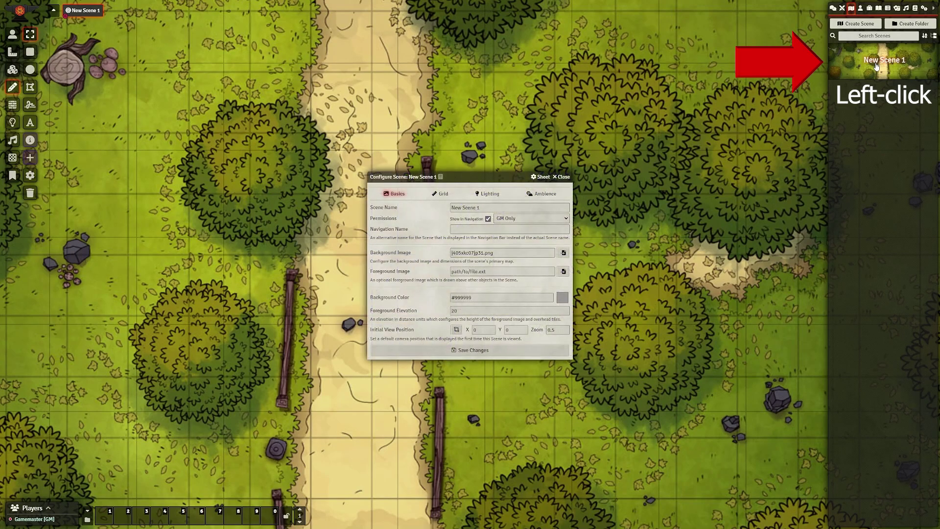
right_click(876, 64)
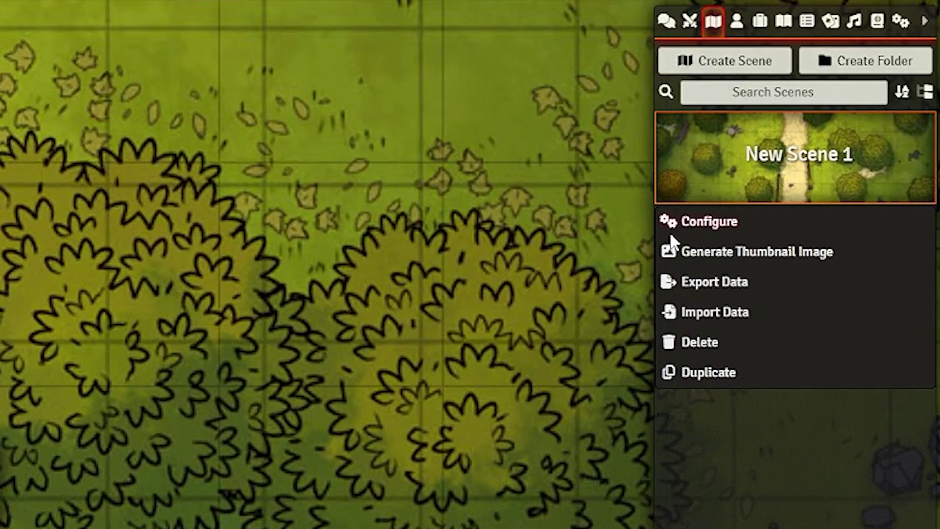
left_click(723, 231)
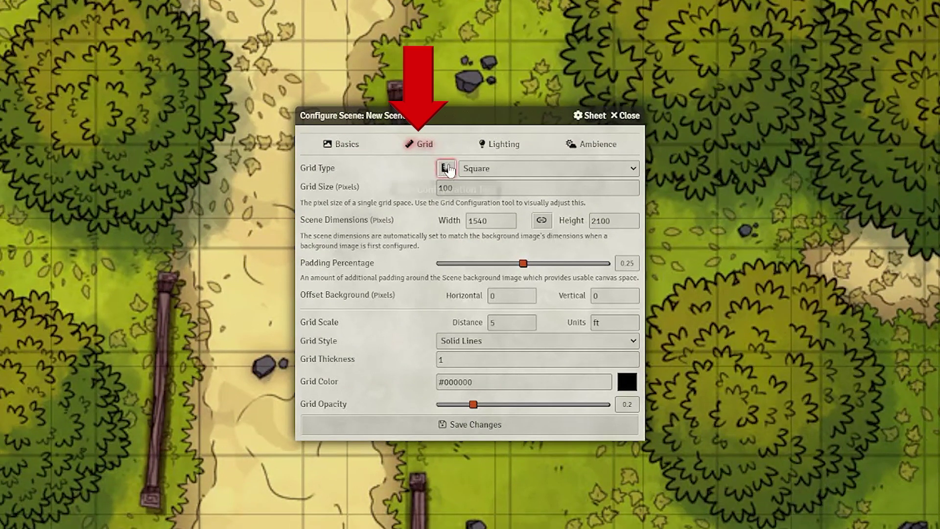
left_click(447, 167)
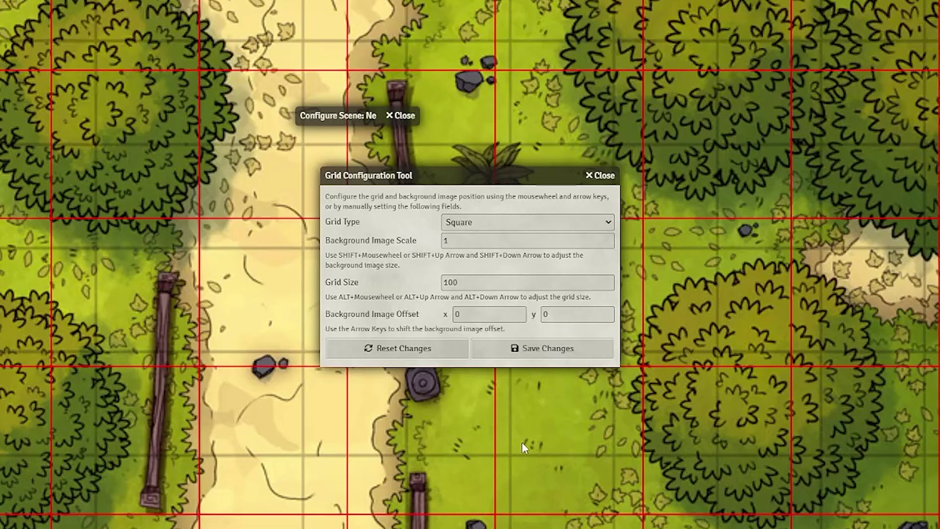
scroll(546, 435, "down", 9, "alt")
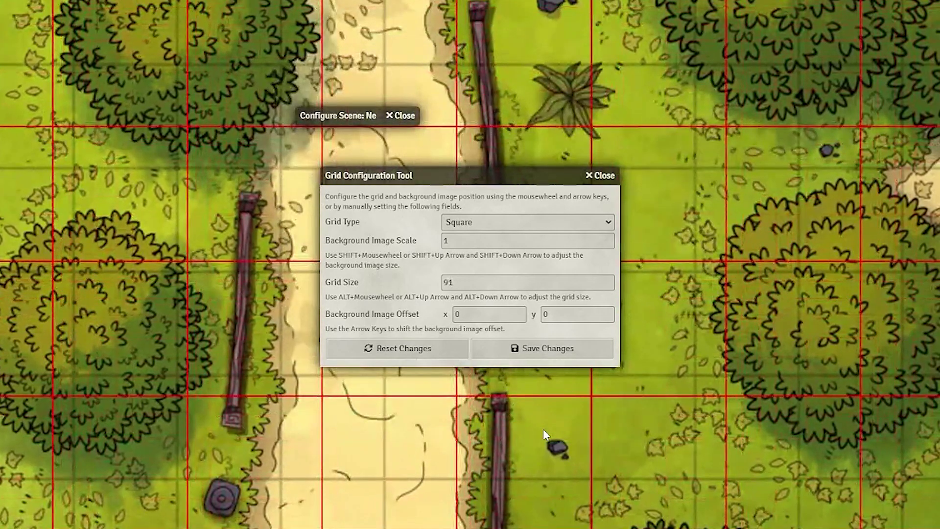
scroll(544, 434, "up", 3, "shift")
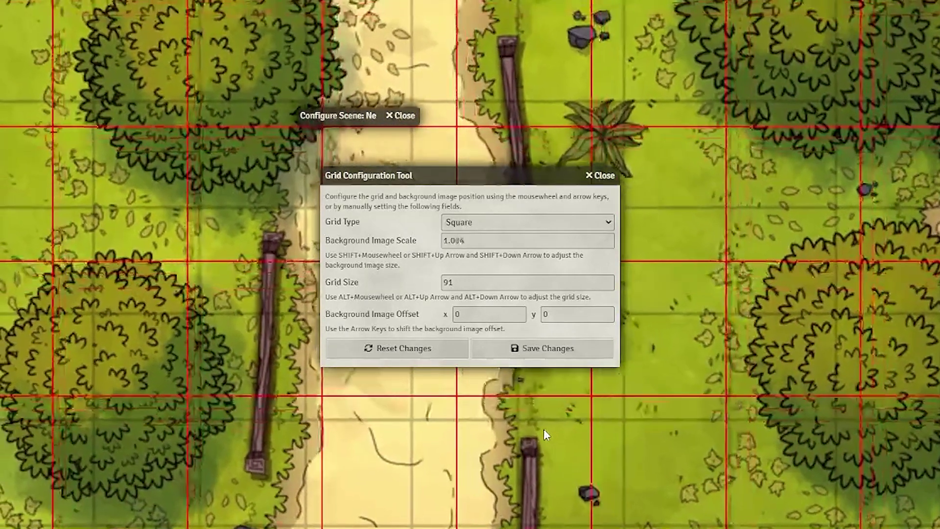
scroll(543, 428, "down", 2, "shift")
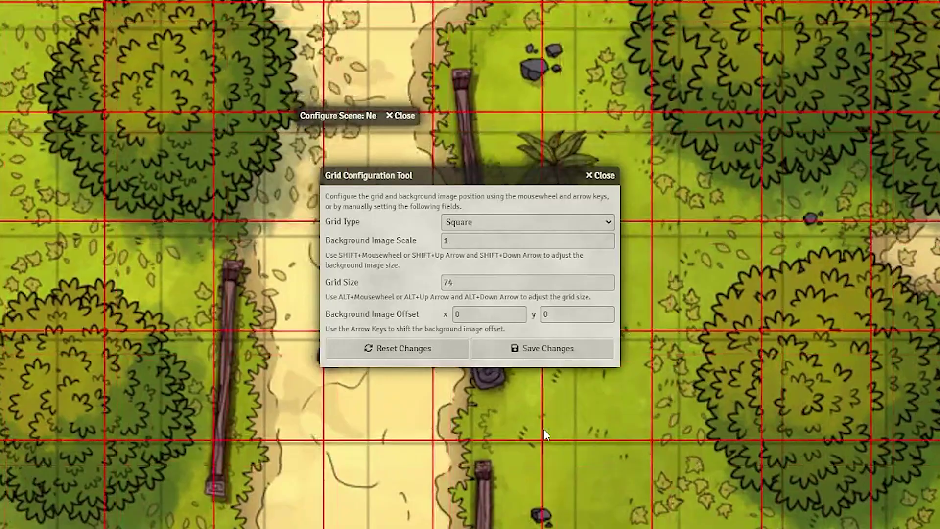
key("alt+Down")
key("alt+Down")
key("alt+Down")
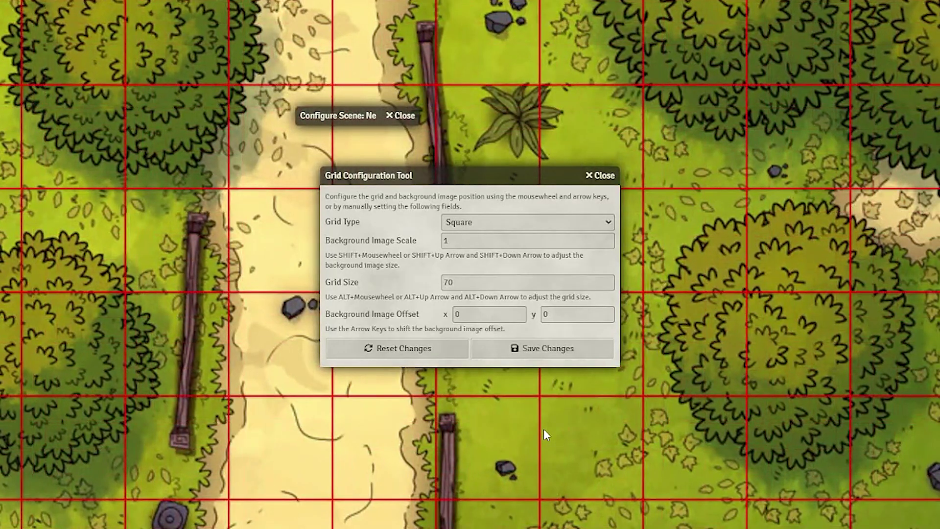
left_click(542, 356)
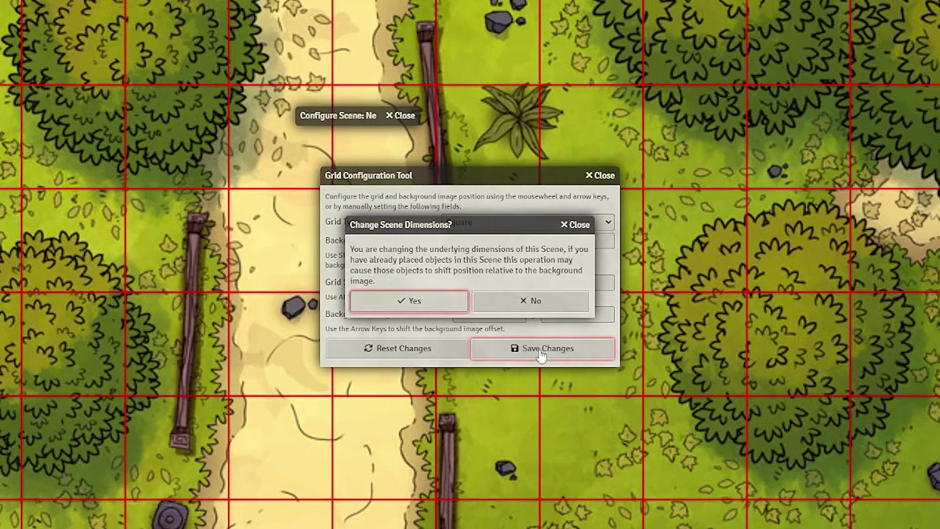
left_click(434, 308)
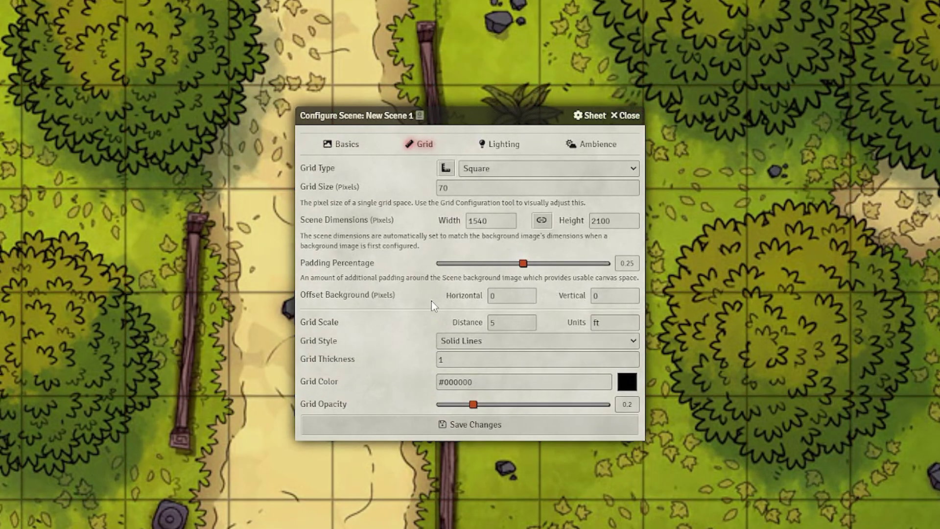
- Move the scene settings aside and set Grid Scale Units to gnomes
left_click_drag(373, 113, 641, 16)
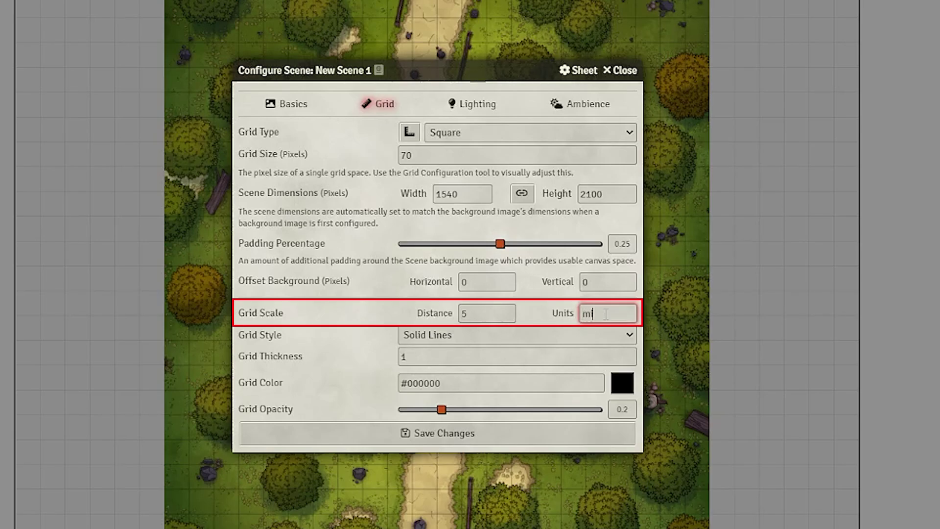
type("gnomes")
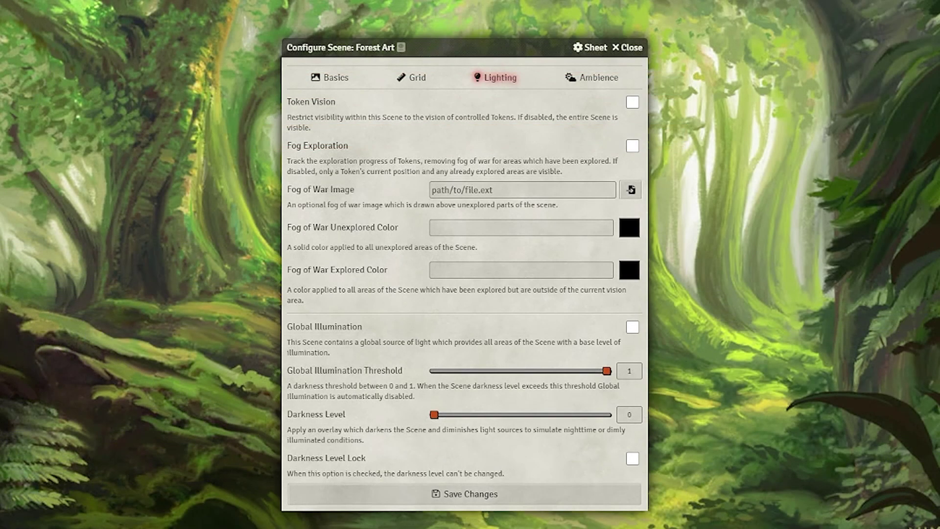
- Capture Forest Art's initial view at X 666, Y 350, zoom about 1.52, and ping the path
left_click(332, 79)
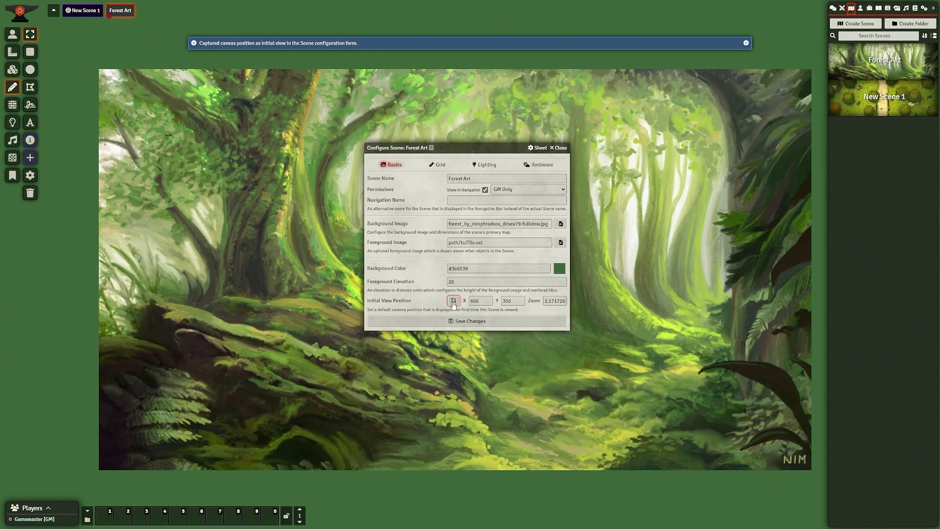
left_click(453, 300)
scroll(641, 336, "up", 3)
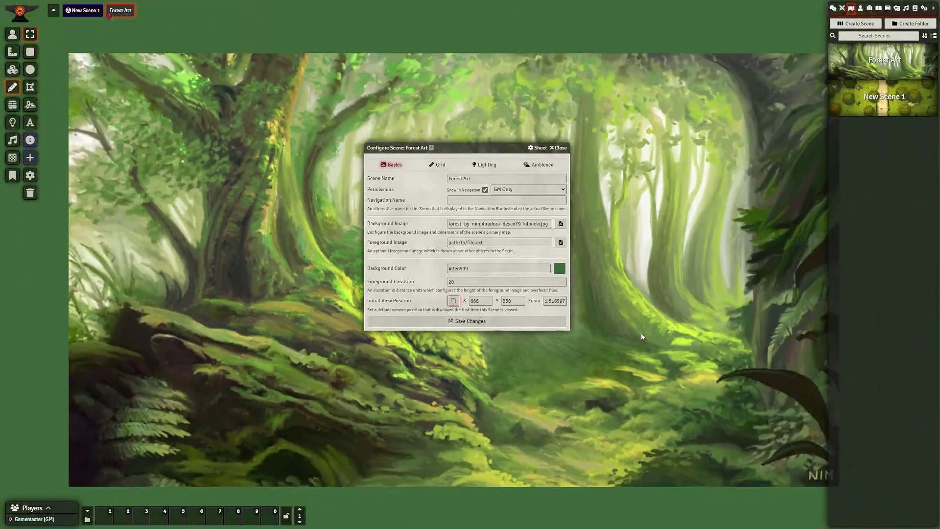
left_click_drag(653, 324, 645, 355)
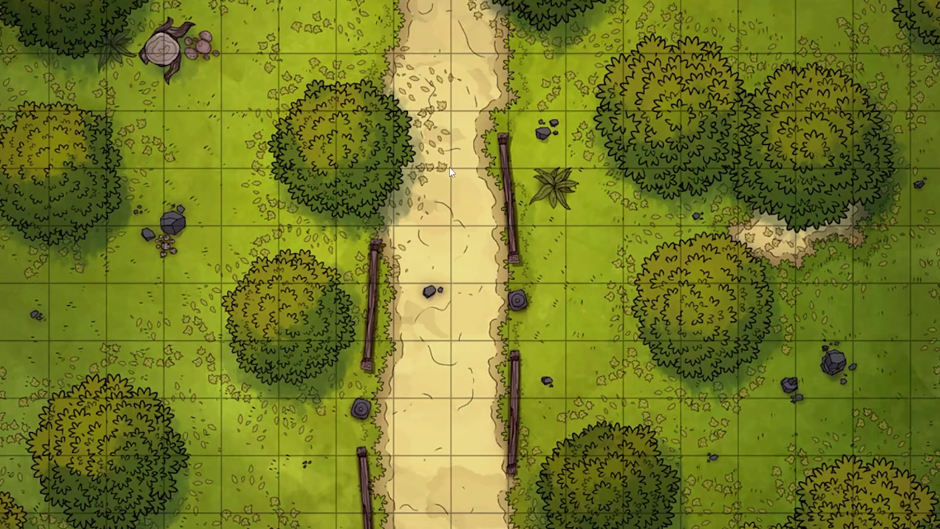
left_click(449, 166)
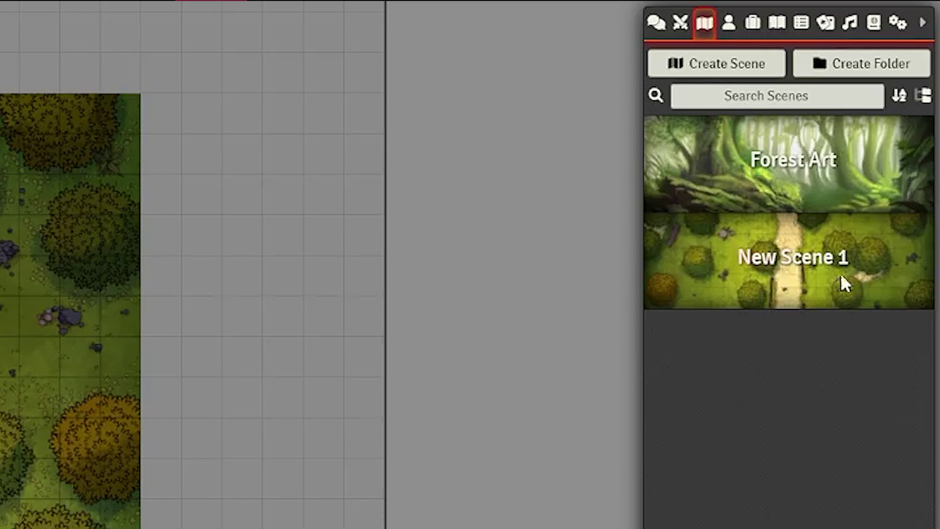
right_click(793, 162)
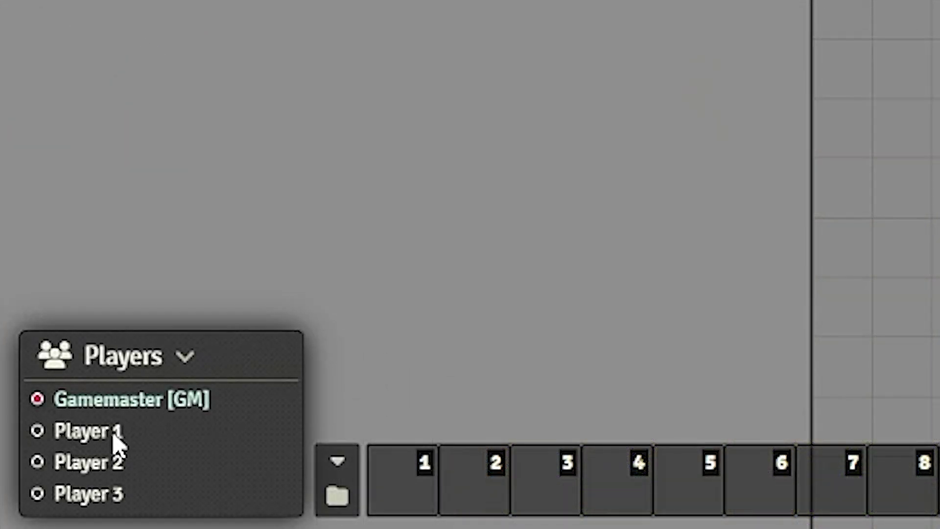
- Pull Player 1 and Player 2 into the current scene
right_click(115, 440)
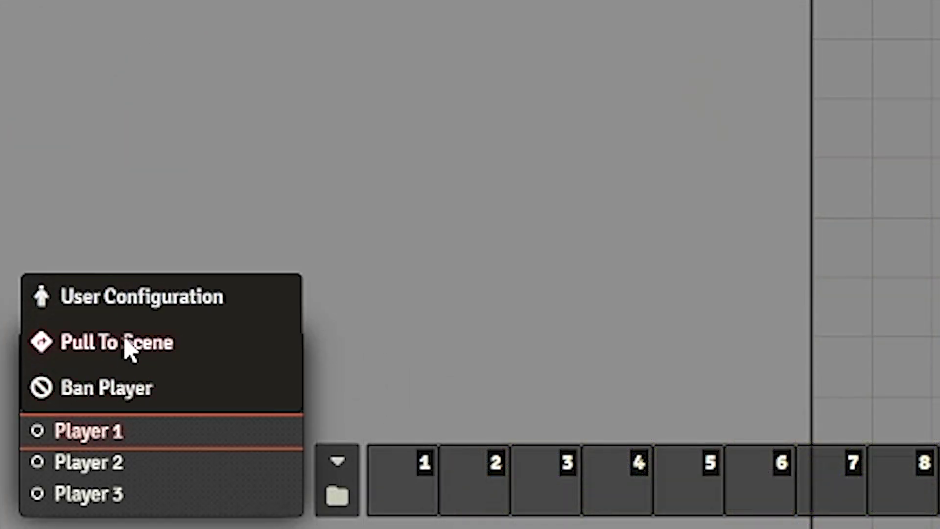
left_click(124, 346)
right_click(113, 462)
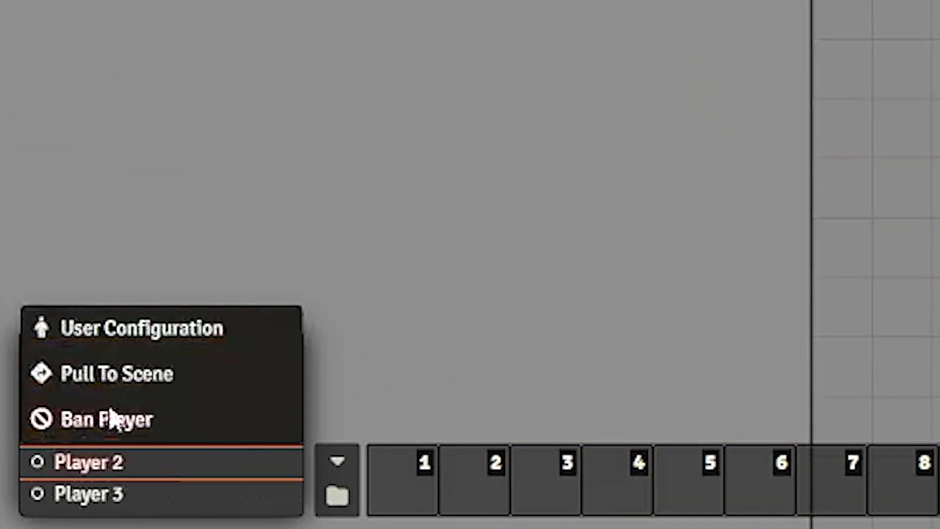
left_click(122, 377)
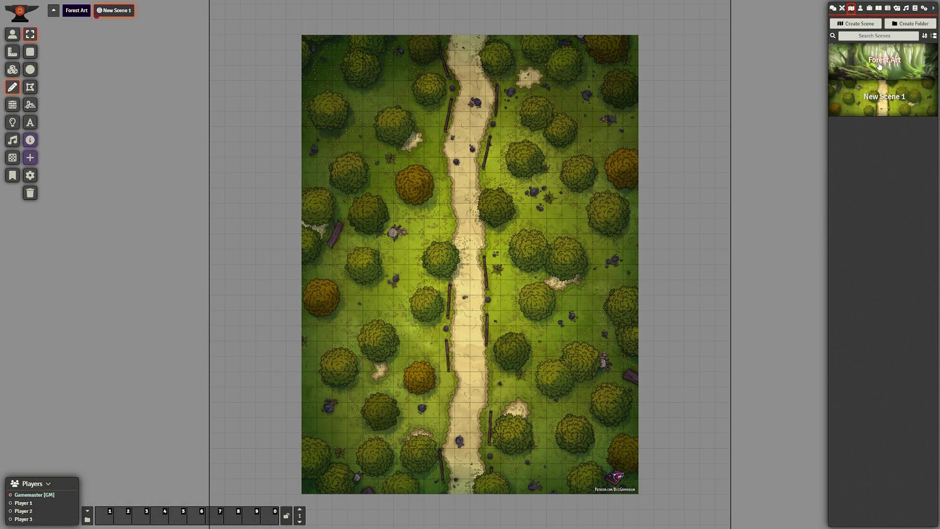
- Set the Forest Art scene's permission to All Players
right_click(879, 66)
left_click(849, 109)
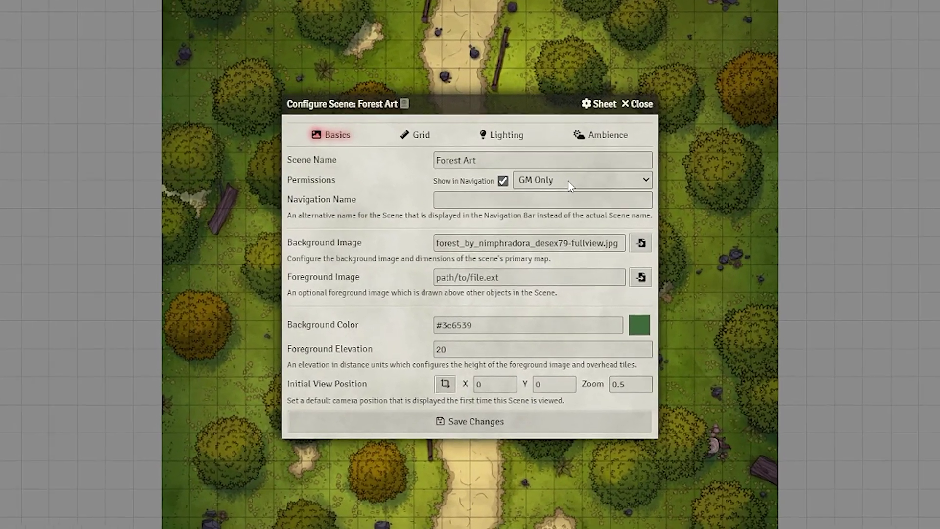
left_click(534, 219)
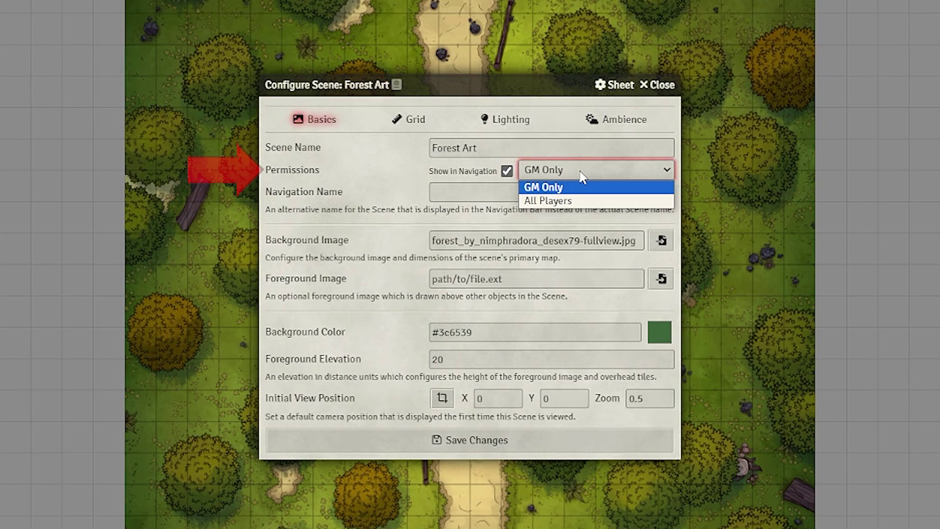
left_click(557, 200)
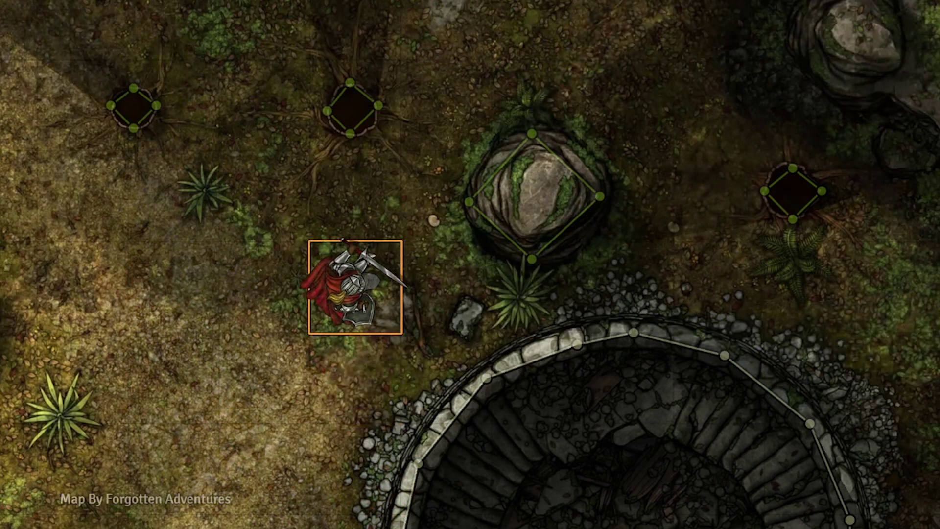
- Move the knight token up, down, left and right with the arrow keys to test vision
key("Down")
key("Up")
key("Up")
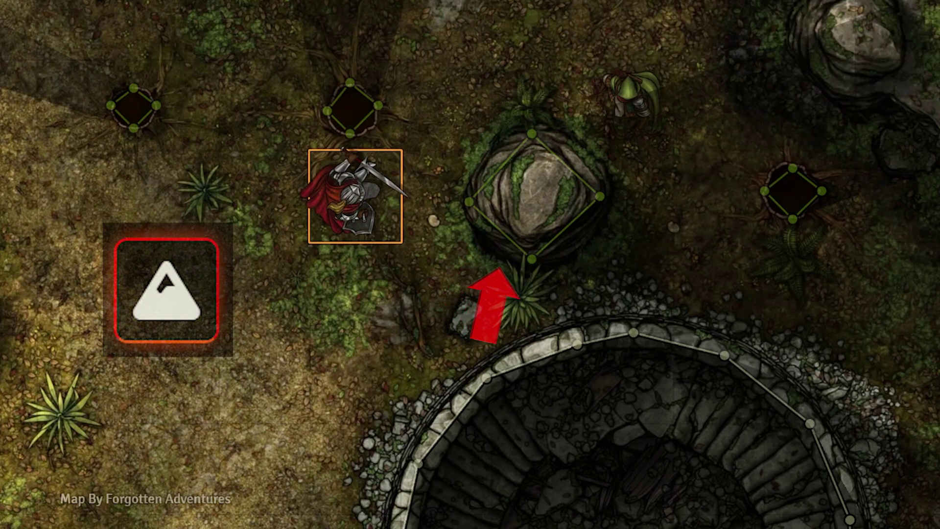
key("Down")
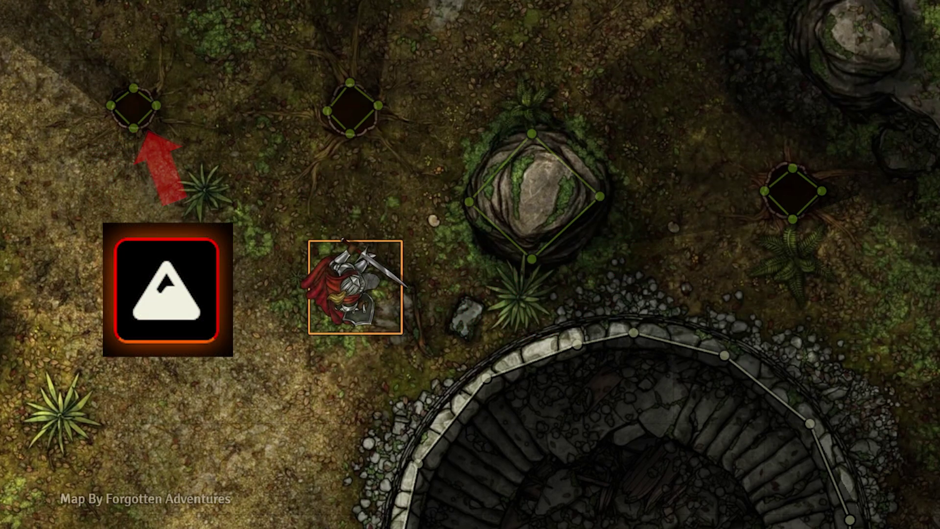
key("Down")
key("Up")
key("Up")
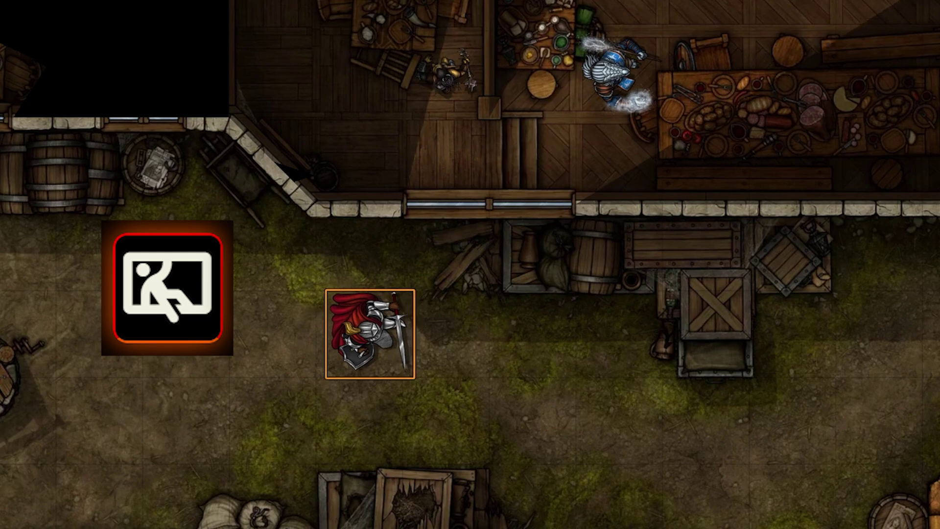
key("Right")
key("Right")
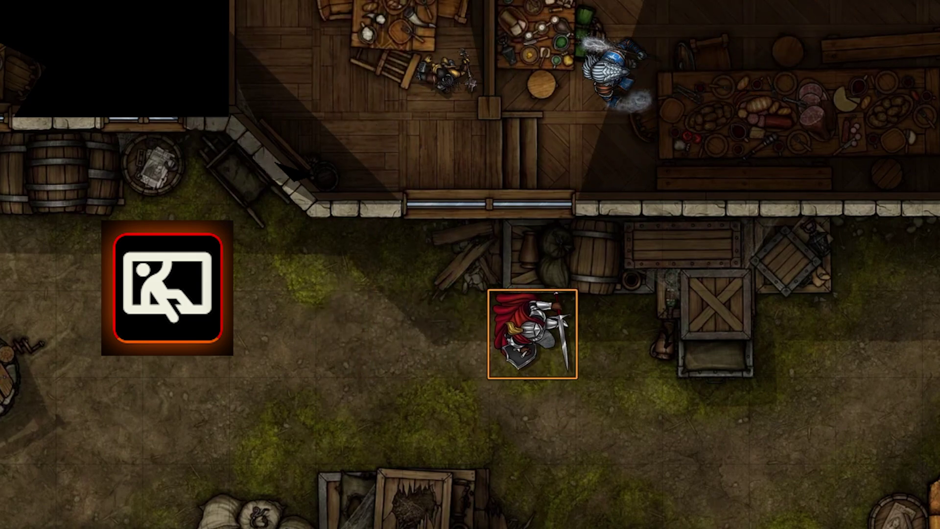
key("Left")
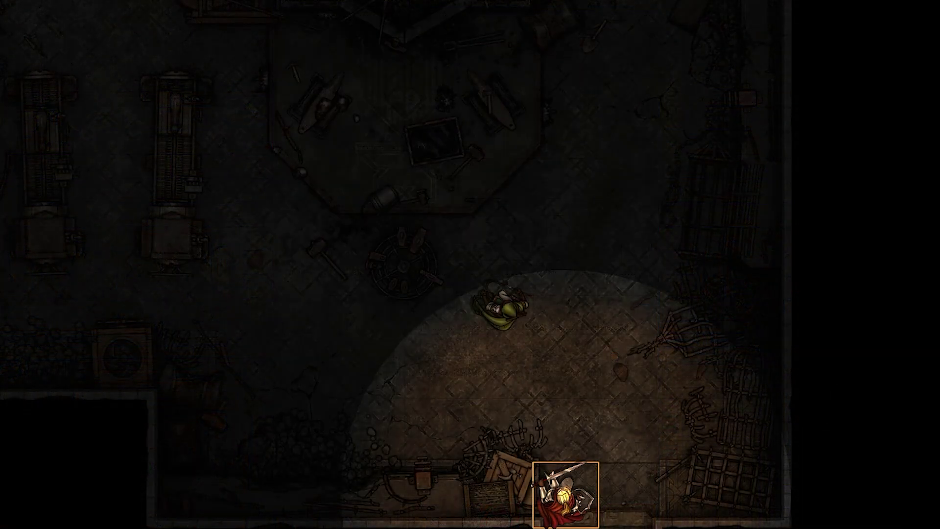
- Move the knight token further up through the dungeon and zoom toward the forge
key("Up")
key("Up")
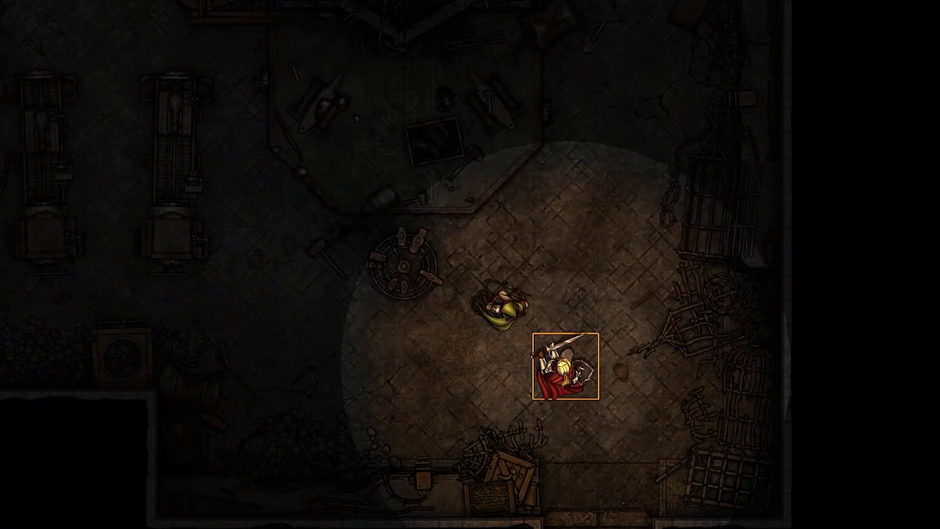
key("Up")
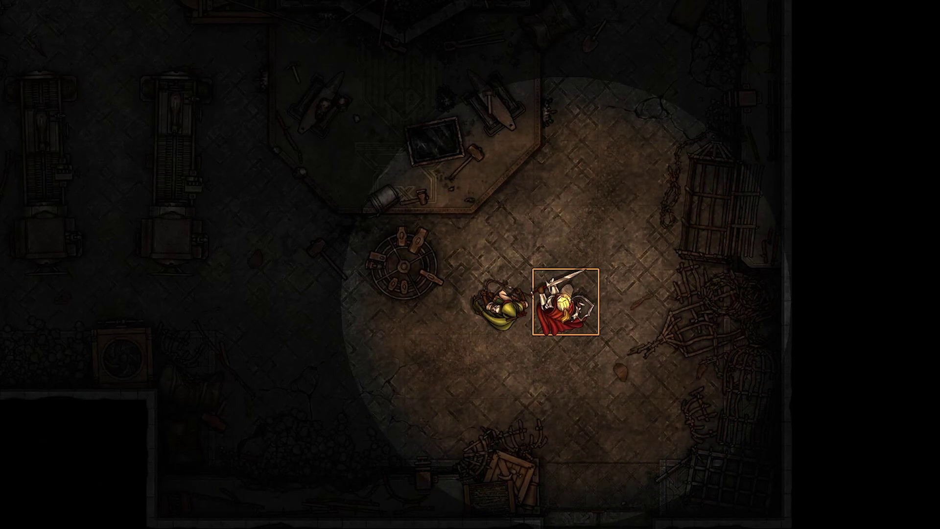
scroll(470, 264, "down", 3)
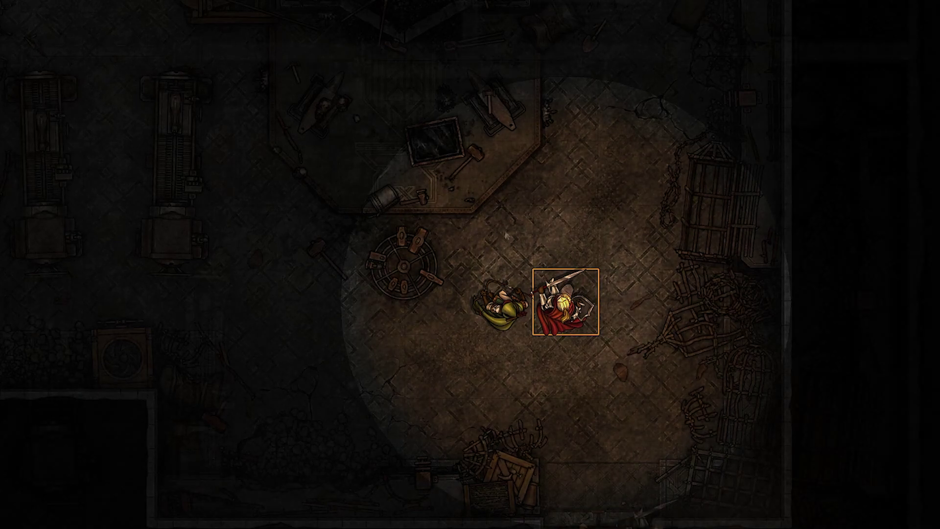
scroll(504, 234, "up", 5)
- Place an ambient light on the forge, coloured orange #bd5b00 at 0.8 colour intensity
left_click_drag(465, 145, 590, 519)
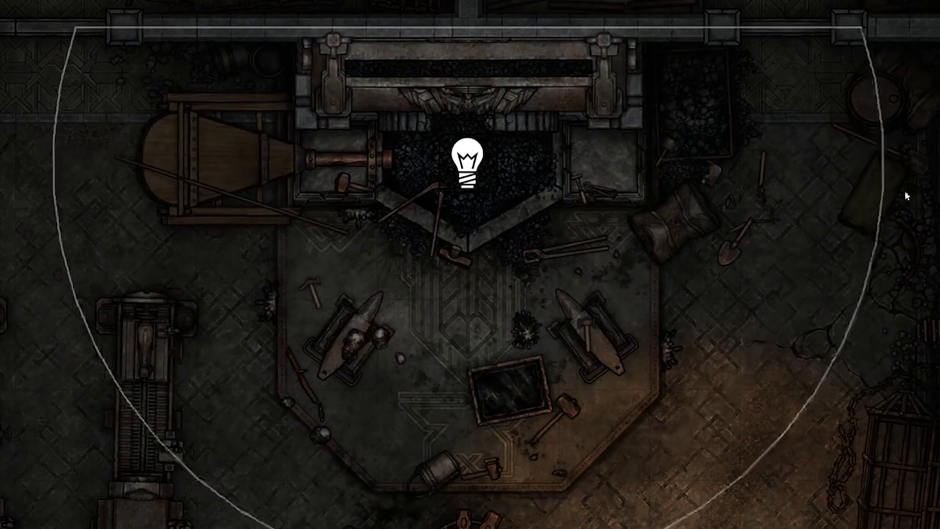
double_click(480, 169)
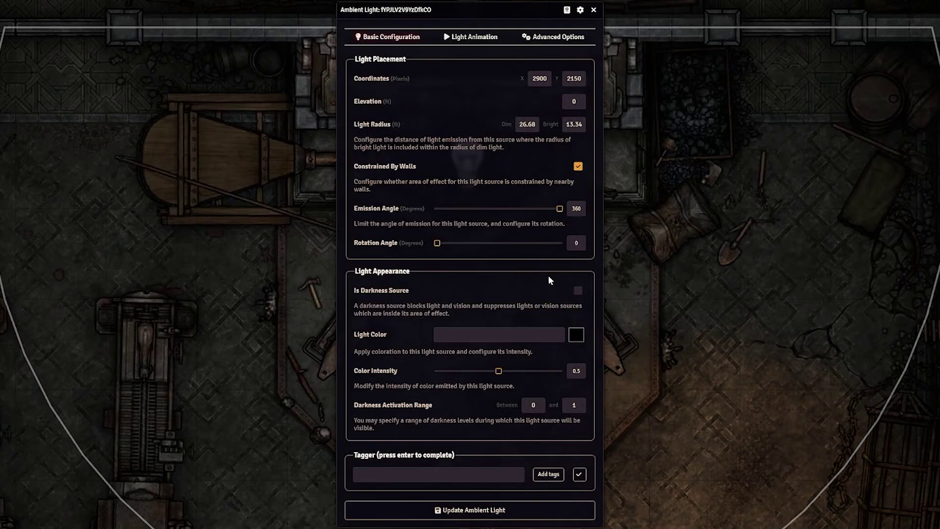
left_click(576, 335)
left_click(665, 421)
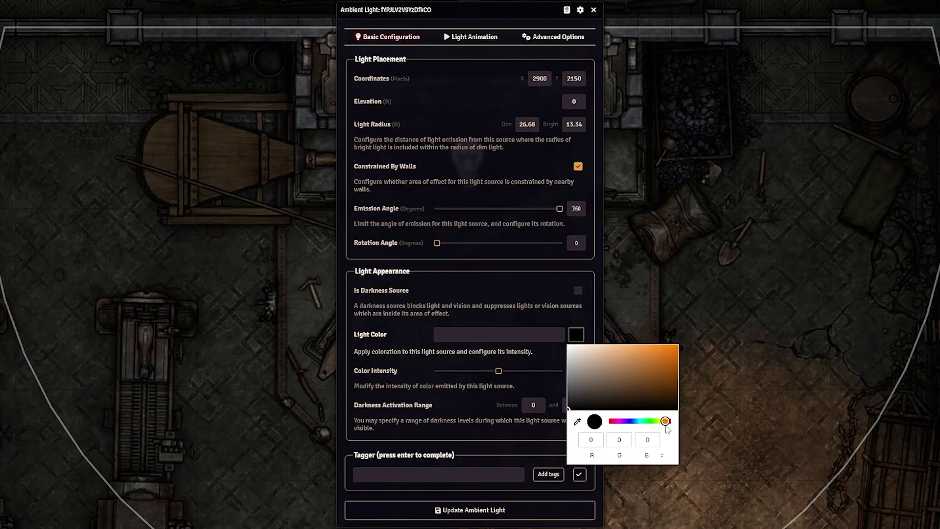
left_click(672, 361)
left_click_drag(498, 371, 536, 373)
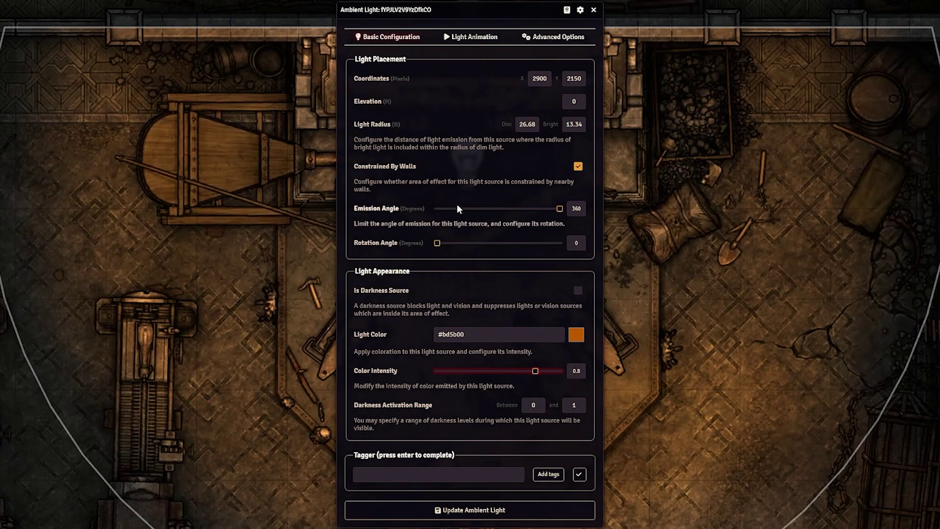
left_click(459, 37)
left_click(456, 79)
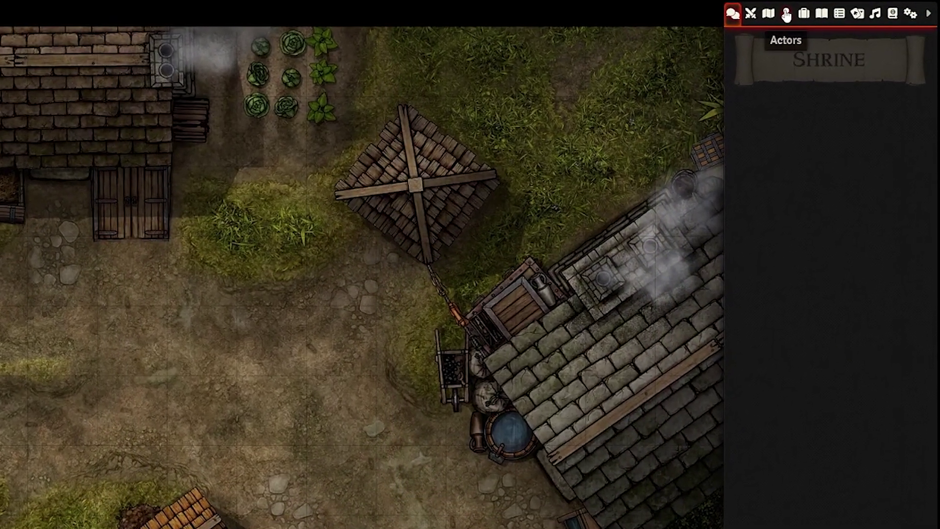
- Look through the Actors and Compendium directories and search for 'monster'
left_click(786, 15)
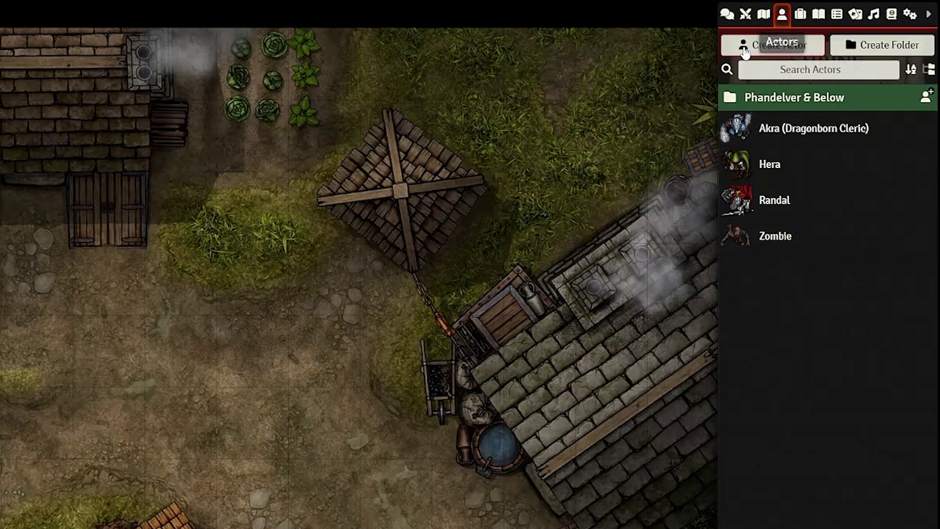
left_click(892, 15)
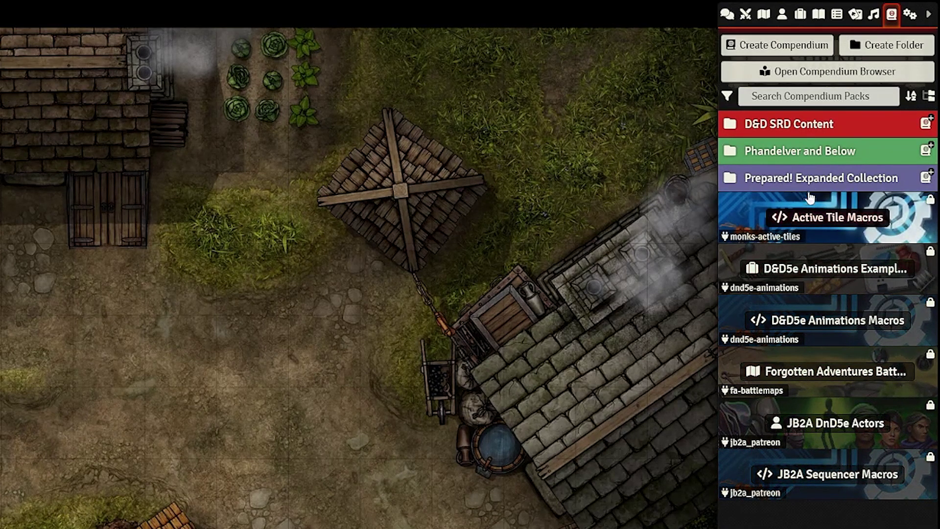
left_click(810, 149)
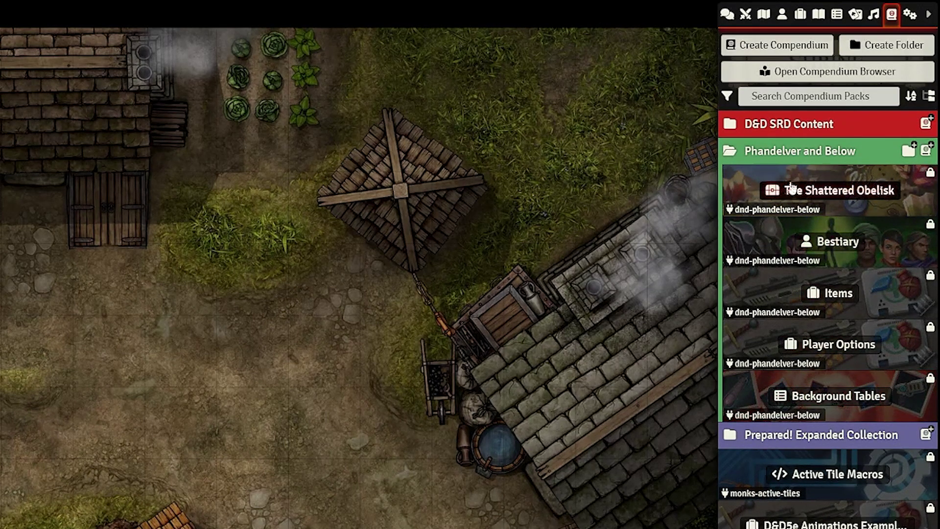
left_click(790, 153)
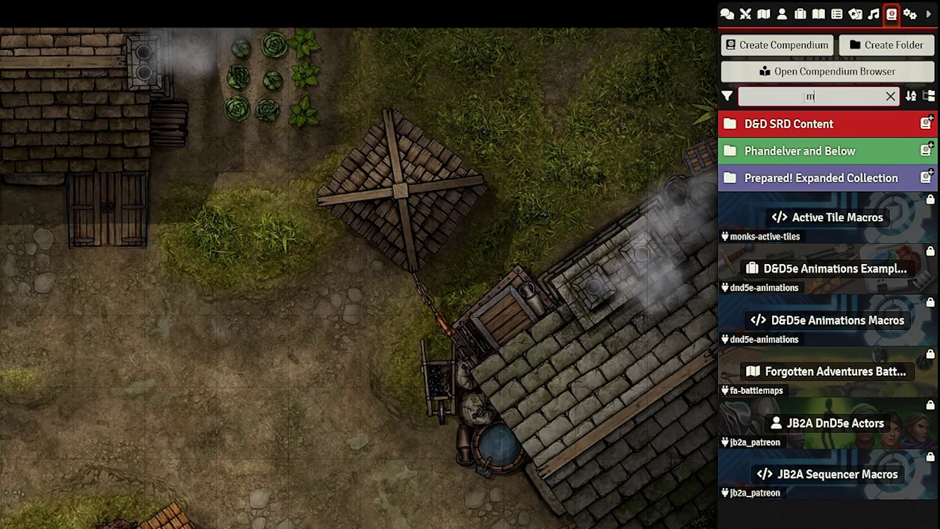
type("monster")
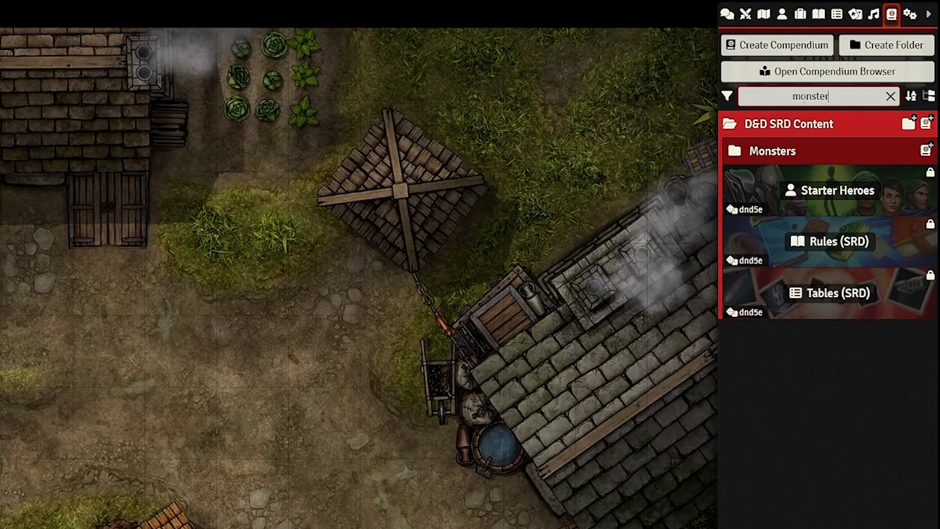
- Browse feats and backgrounds in the compendium browser, then open the D&D SRD Monsters pack
left_click(810, 73)
left_click(157, 184)
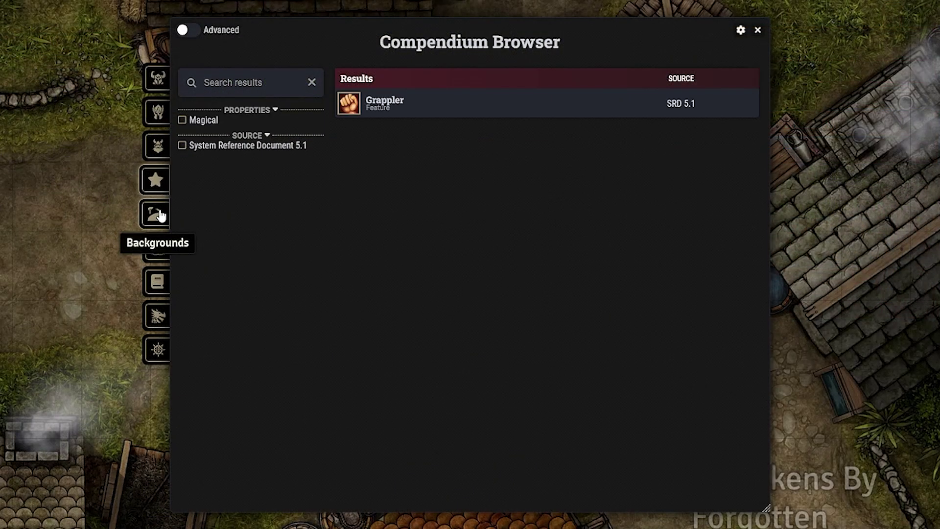
left_click(160, 224)
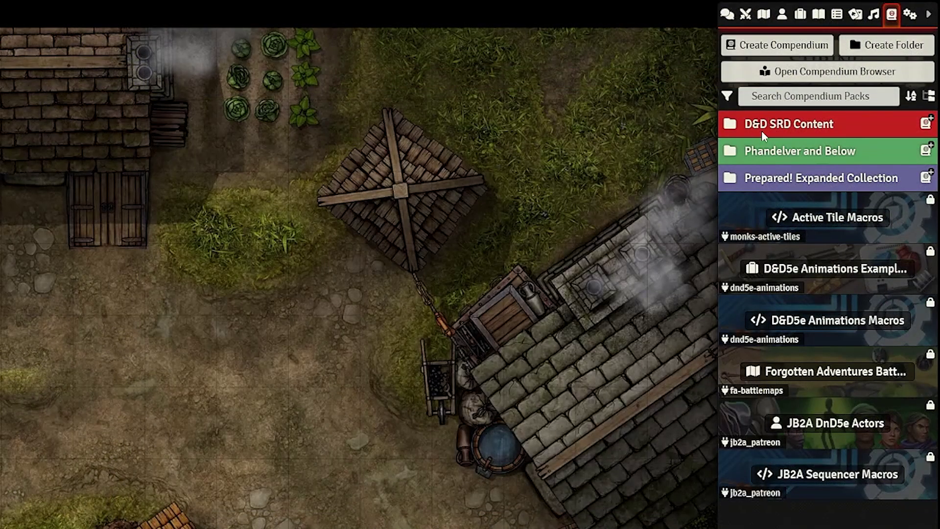
left_click(837, 127)
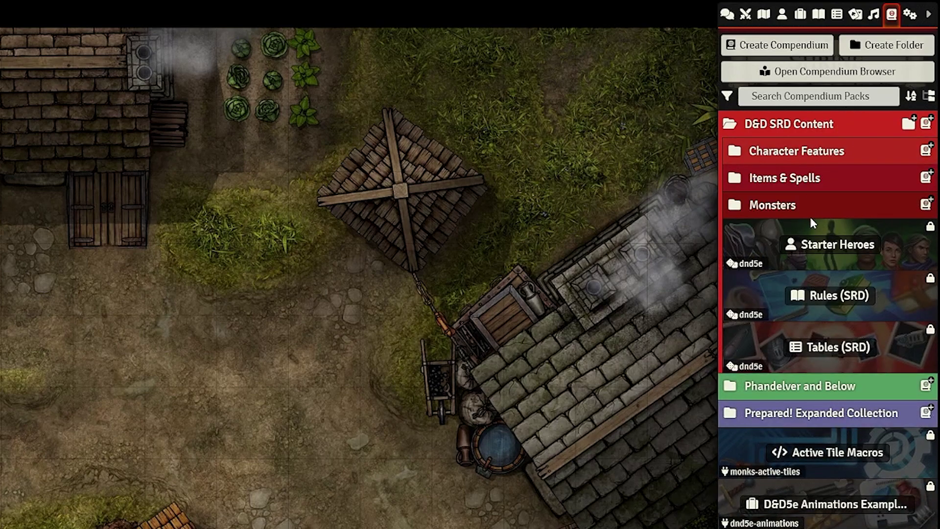
left_click(833, 244)
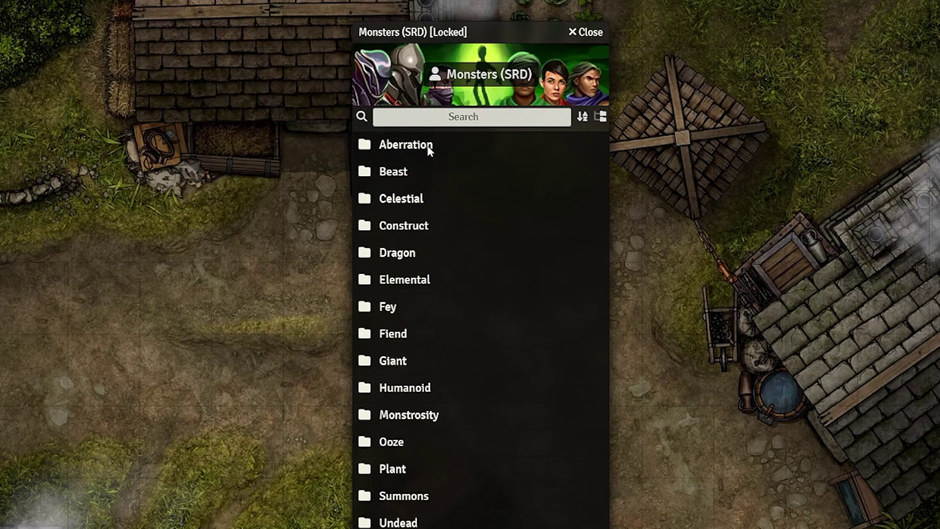
- Search the monsters for 'dragon' and open the Adult Bronze Dragon's sheet
left_click(405, 226)
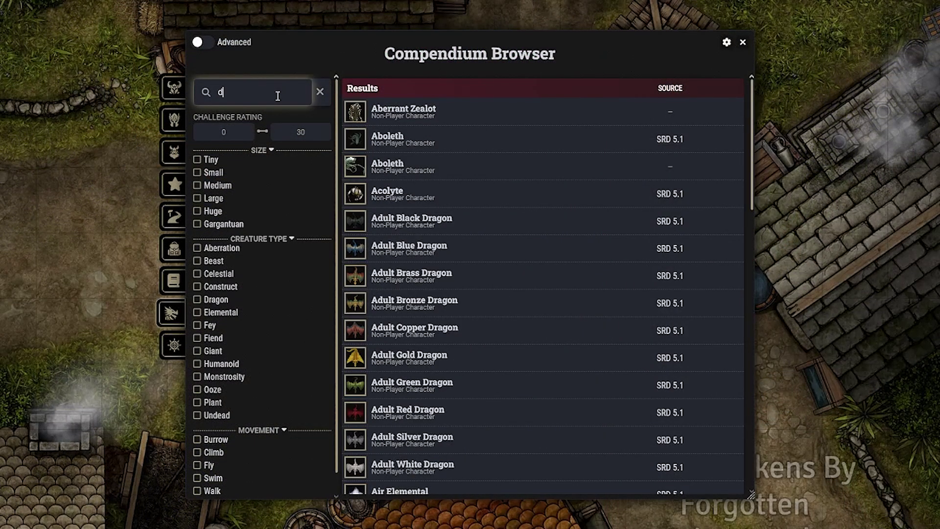
type("ragon")
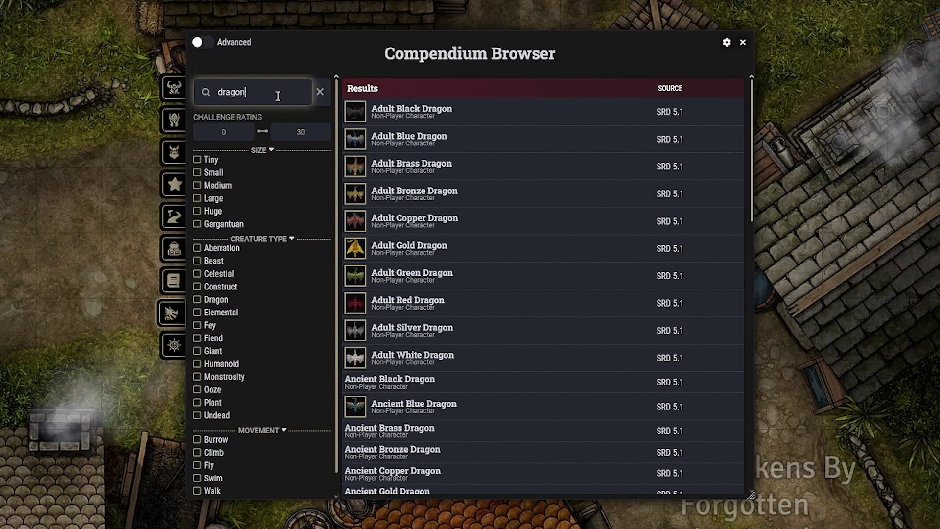
left_click(380, 194)
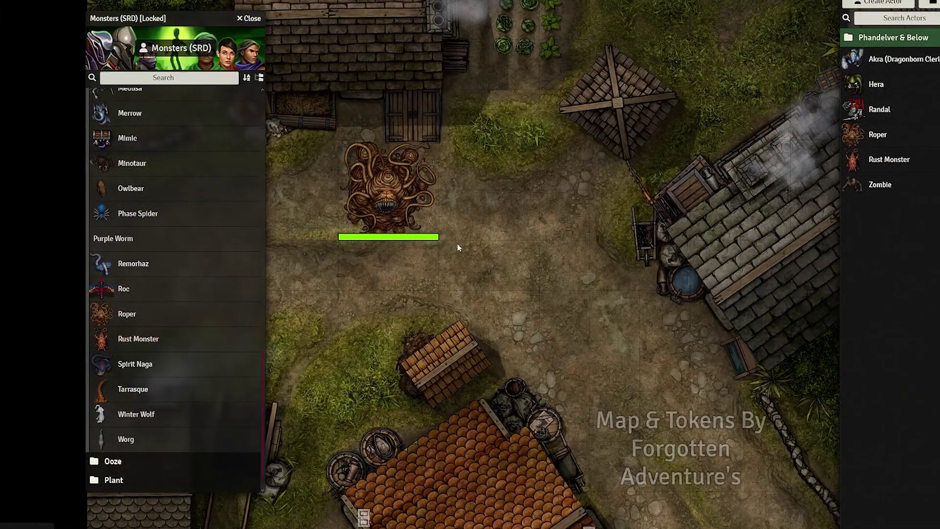
- Drop Rust Monster and Winter Wolf tokens on the map and create a new actor named Toruhk
left_click_drag(144, 362, 903, 247)
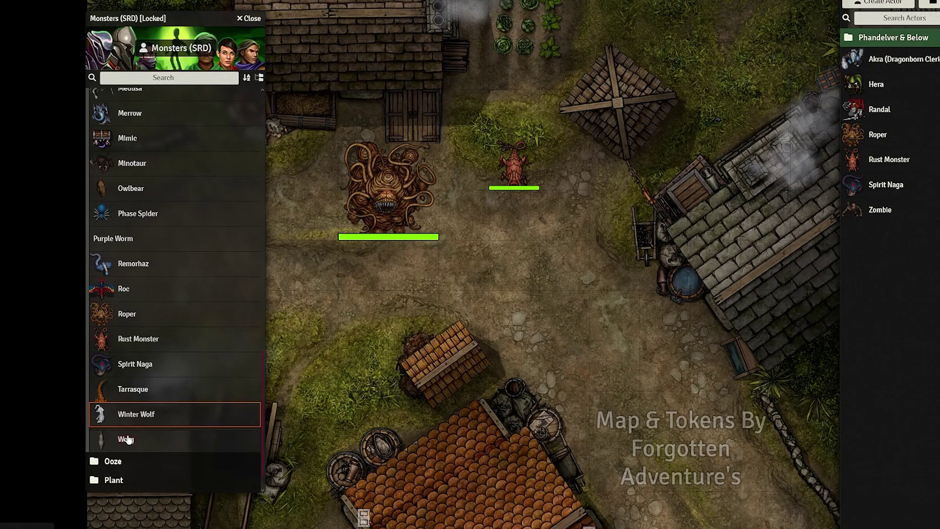
left_click_drag(128, 439, 441, 339)
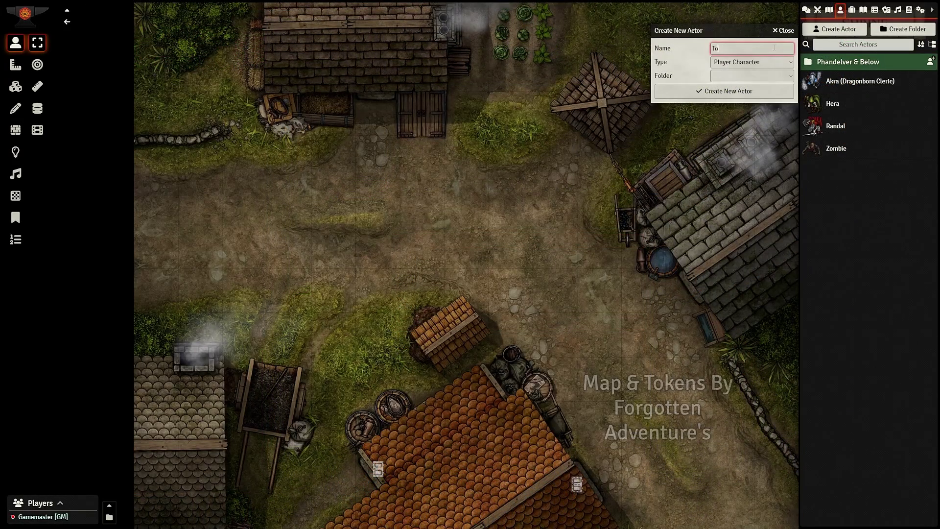
type("hk")
key("Return")
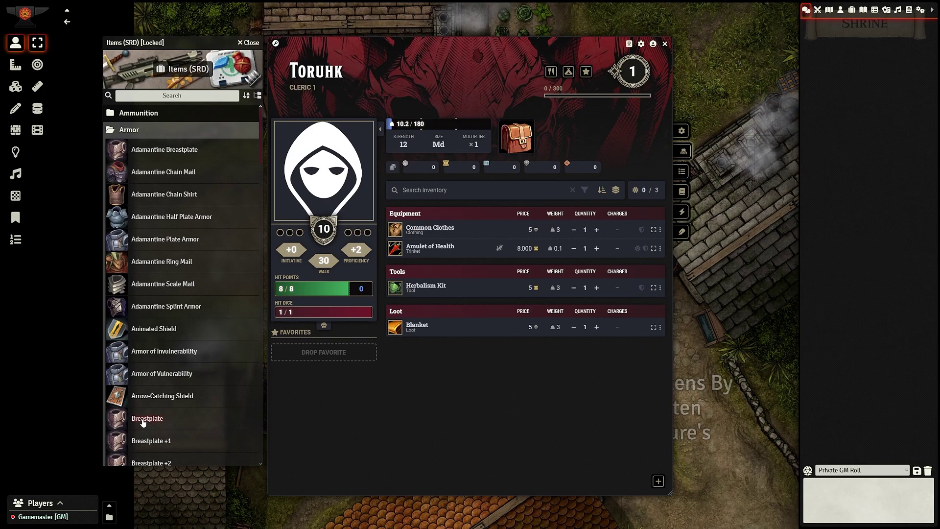
- Add a Breastplate from the Armor folder and a Club from the Weapon folder to Toruhk's inventory
left_click_drag(147, 419, 416, 324)
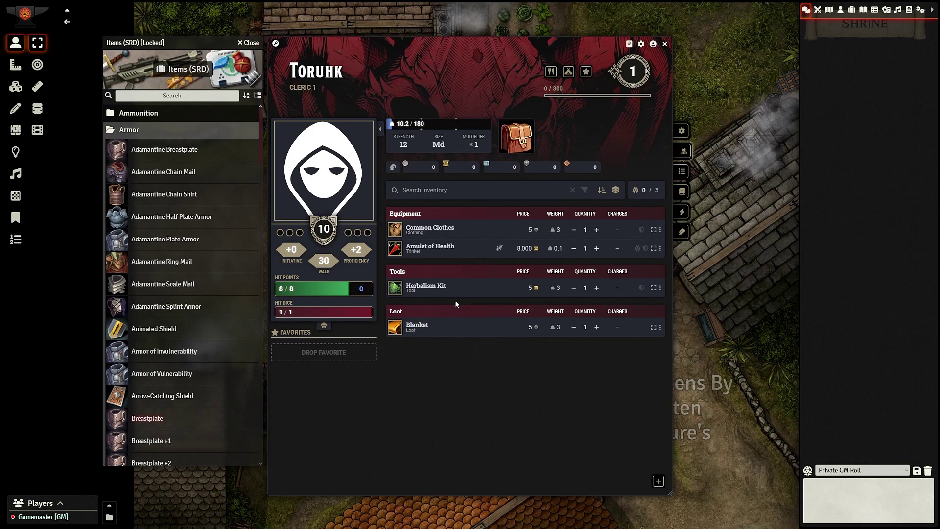
left_click(118, 130)
left_click(130, 349)
scroll(169, 287, "down", 5)
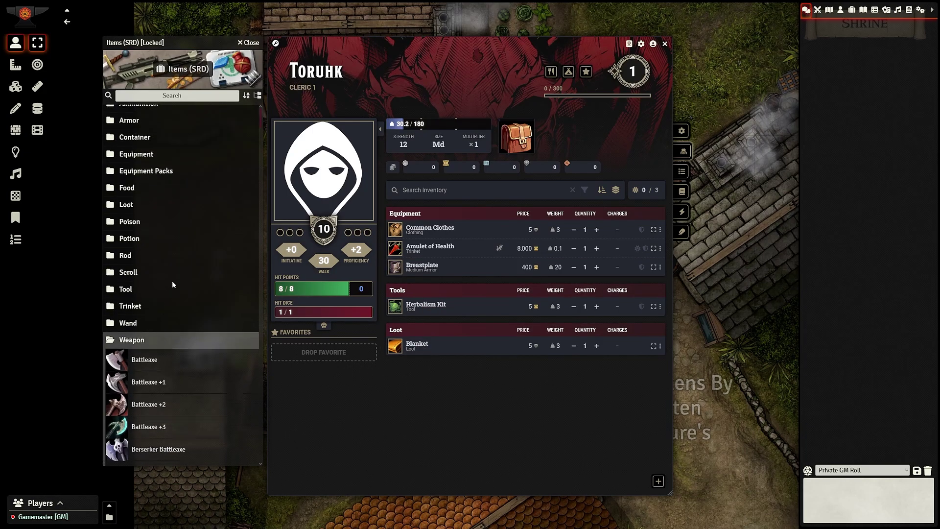
scroll(168, 264, "down", 3)
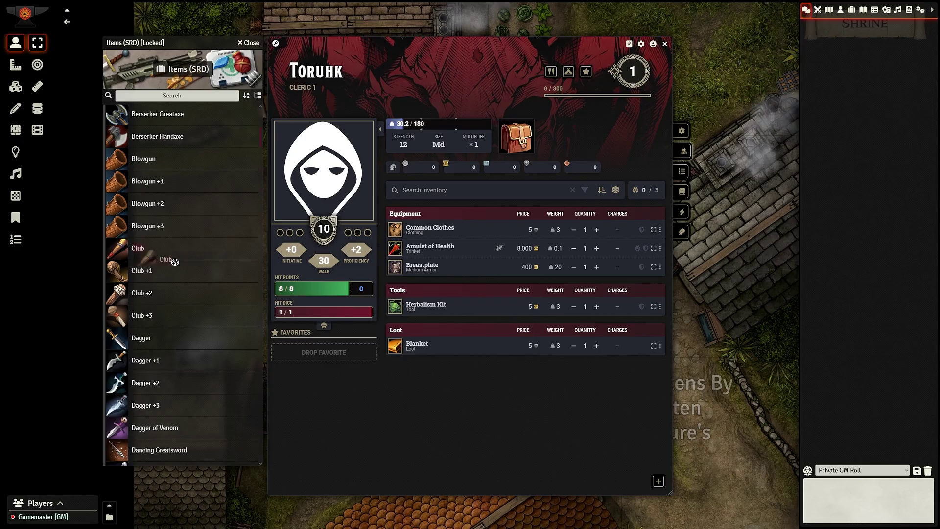
left_click_drag(142, 249, 439, 373)
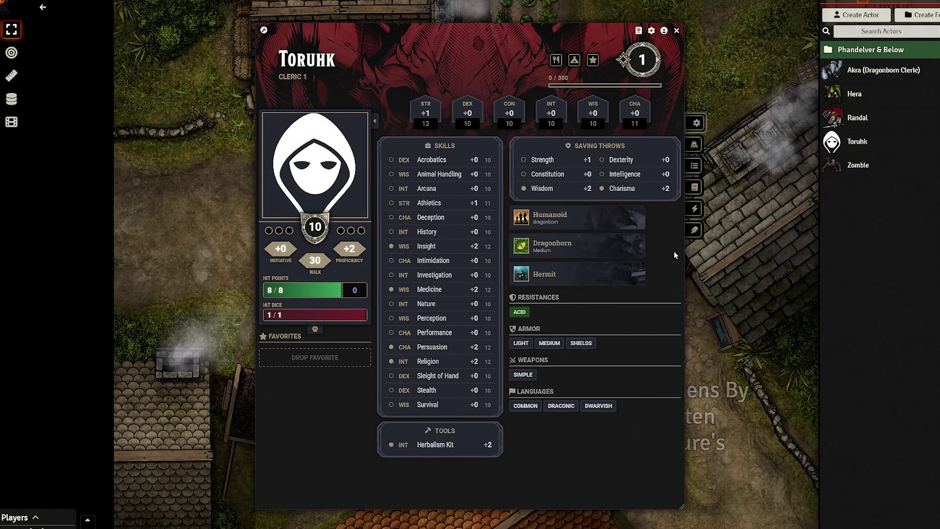
- Edit Toruhk's portrait, place his token in the middle of the village map, and reopen his sheet
left_click(265, 31)
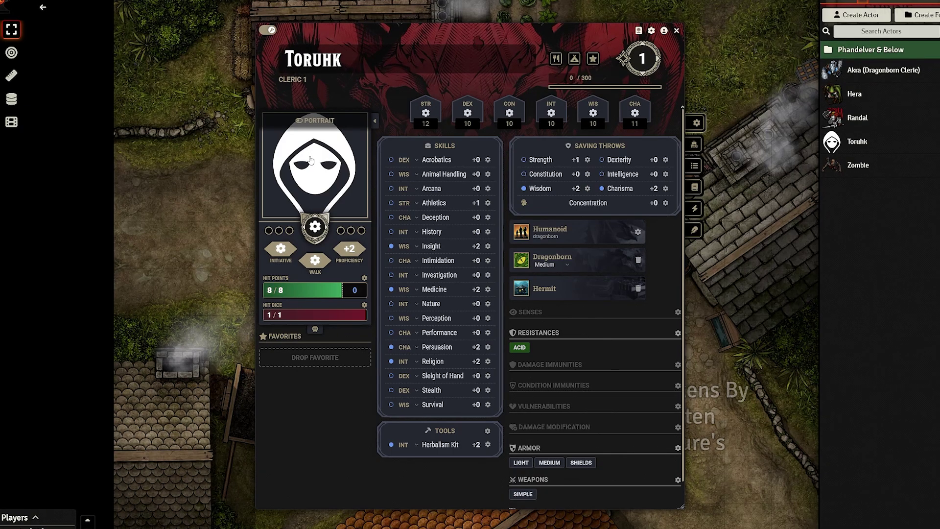
left_click_drag(310, 160, 463, 205)
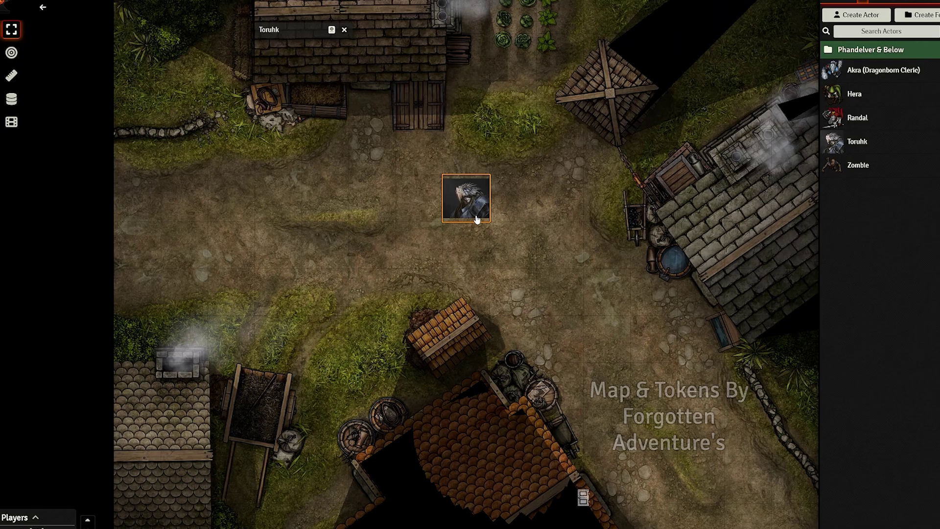
double_click(477, 218)
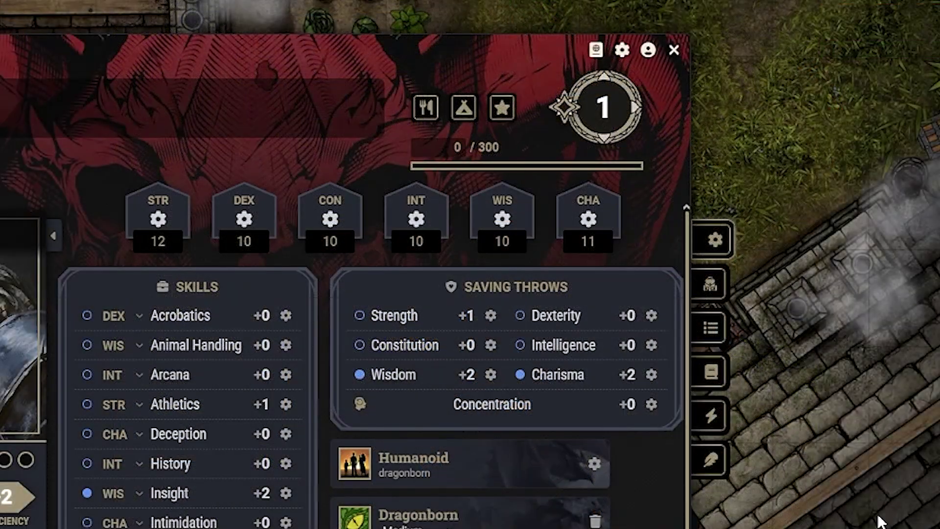
- Review Toruhk's prototype token appearance and identity, then assign the placed map token as his prototype
left_click(649, 51)
left_click(400, 90)
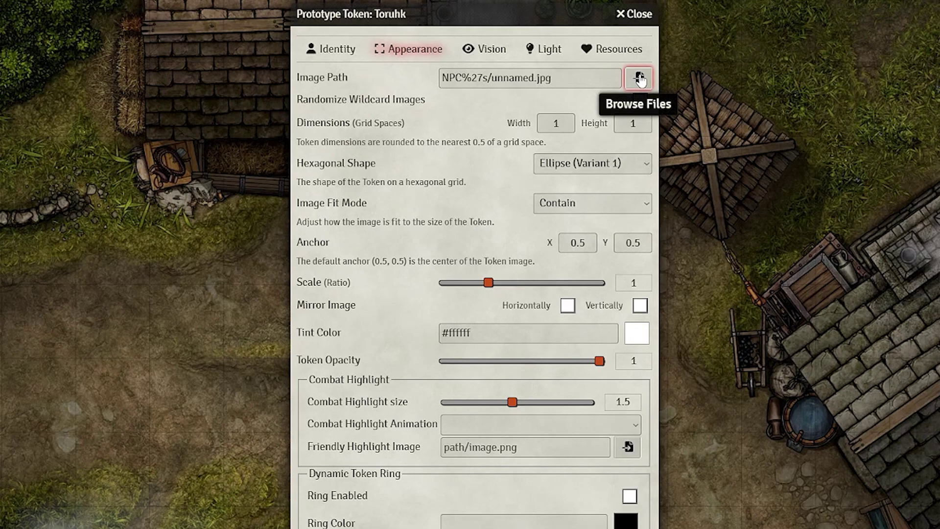
left_click(326, 49)
left_click_drag(466, 24, 216, 94)
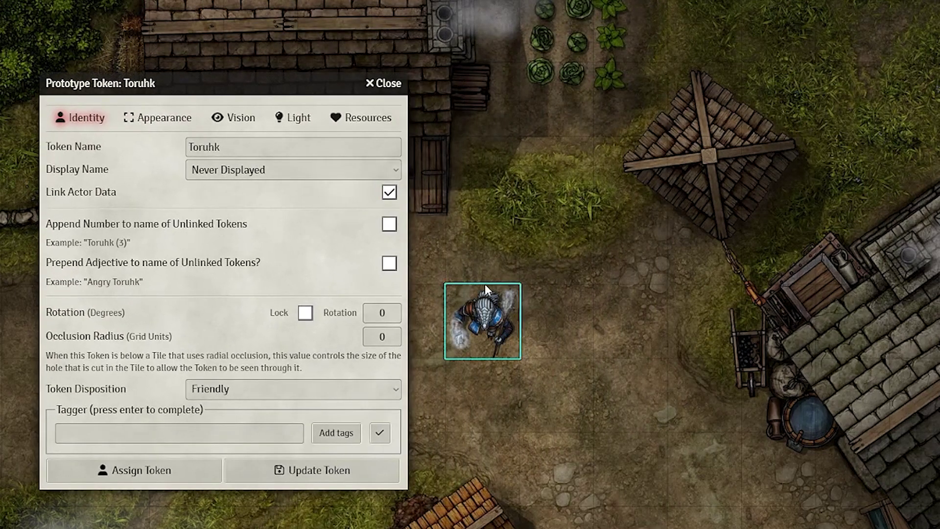
left_click(486, 319)
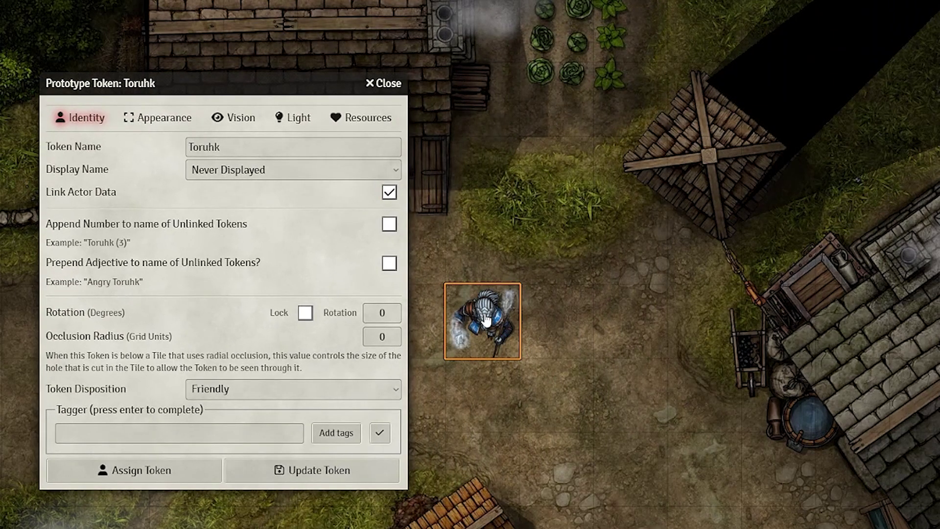
left_click(170, 471)
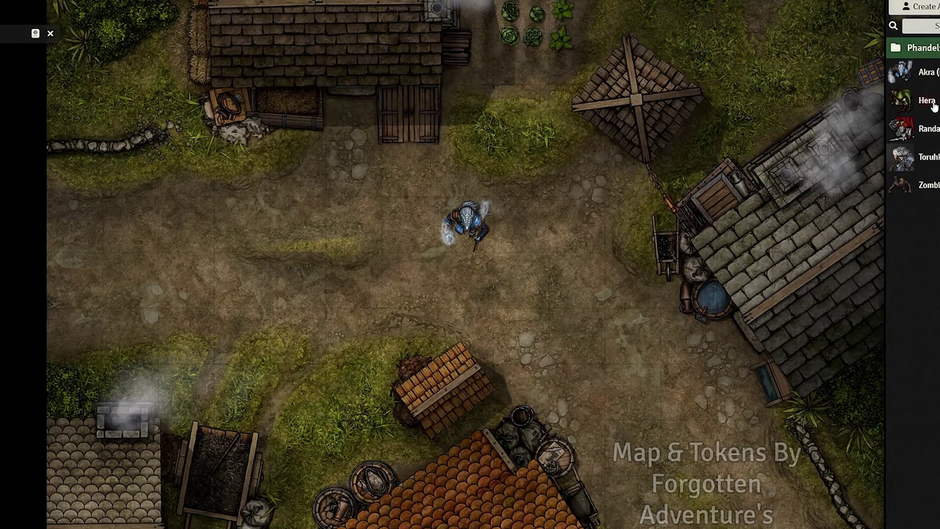
- Show Hera's portrait to players, close her sheet, and expand the Phandelver & Below actors folder
left_click(934, 105)
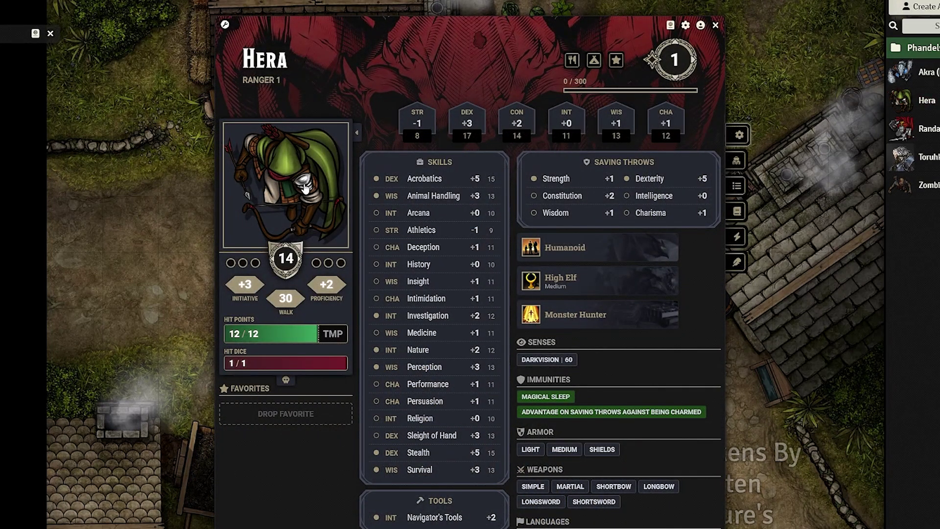
left_click(304, 187)
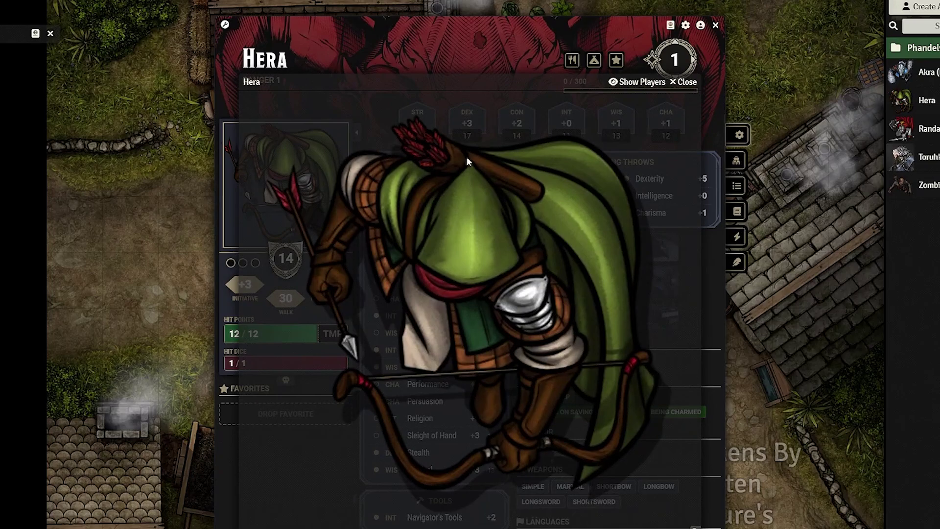
left_click(612, 84)
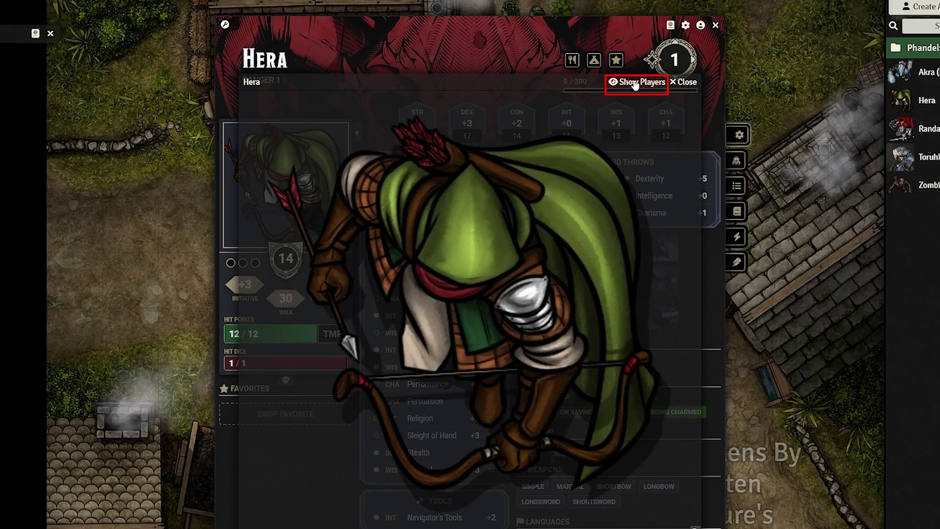
left_click(685, 83)
left_click(716, 25)
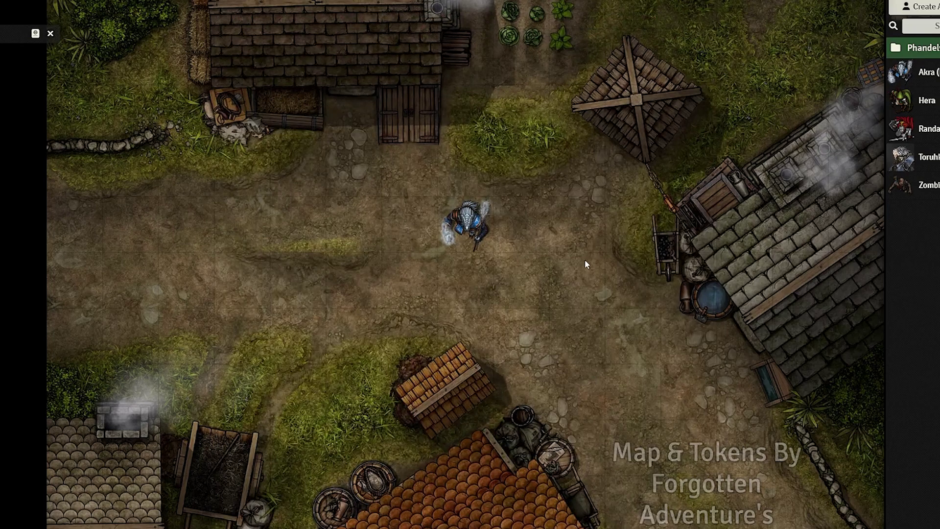
left_click(908, 48)
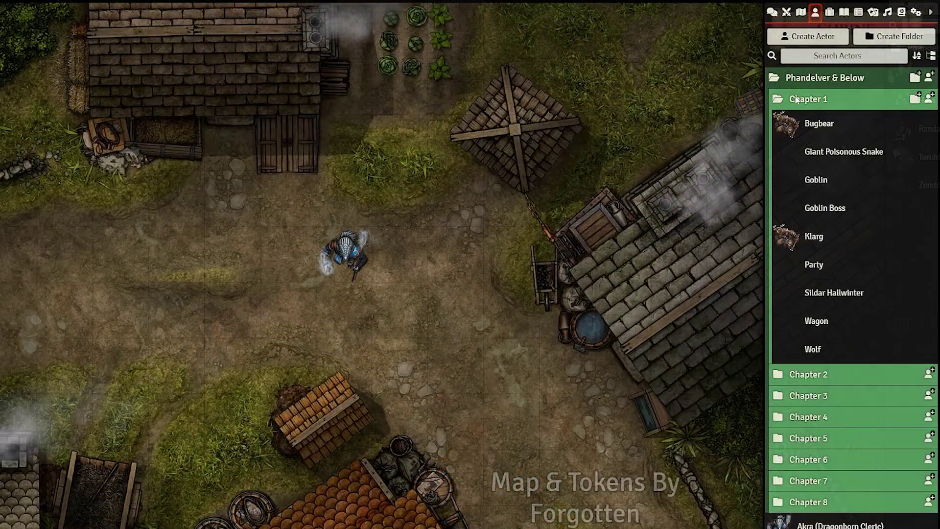
- View the Bugbear's artwork, then roll Randal's Acrobatics check normally for a 12
right_click(819, 126)
left_click(812, 153)
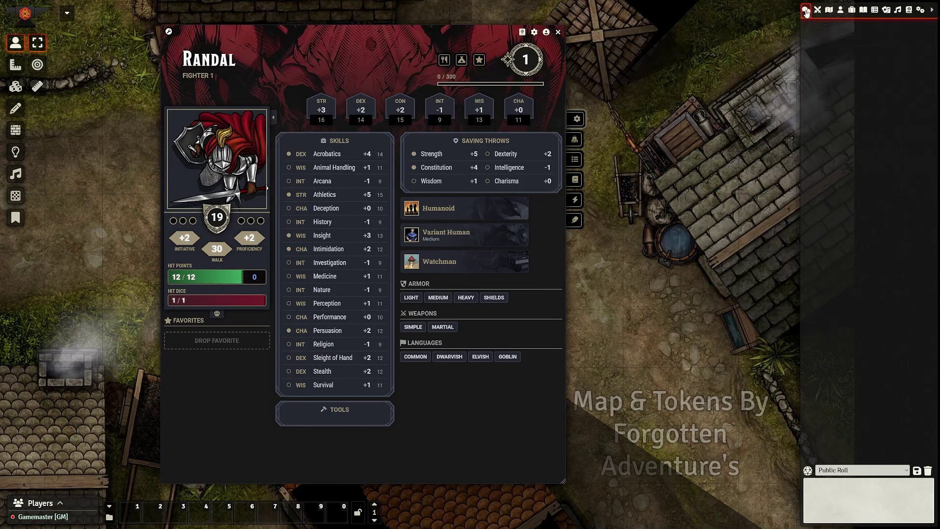
left_click(332, 156)
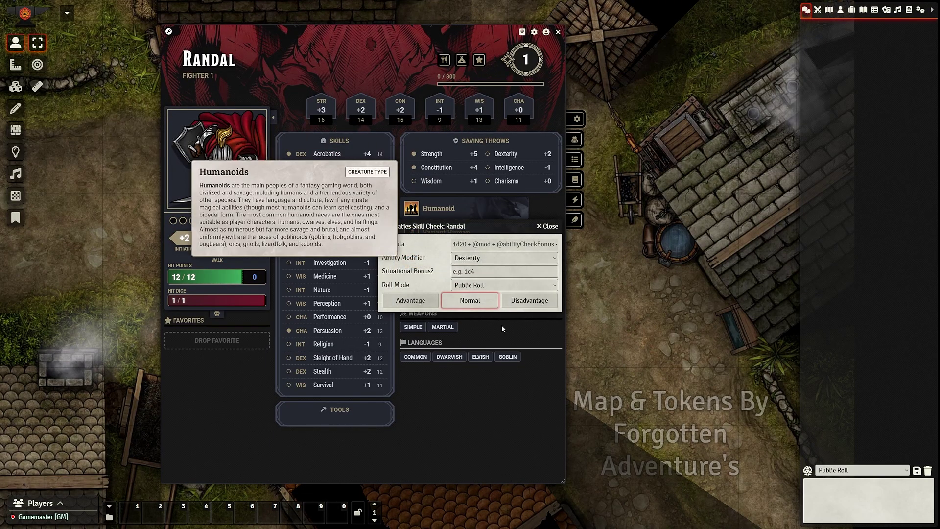
left_click(484, 305)
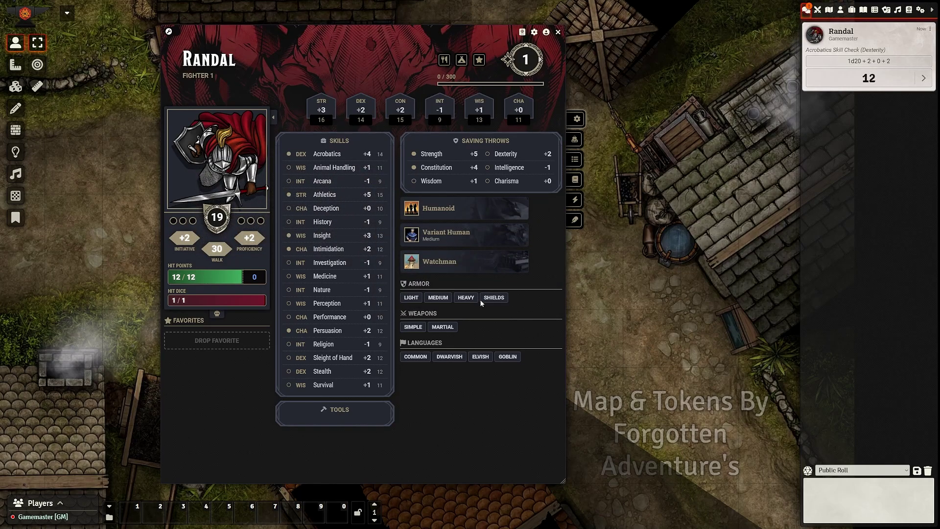
- Post Randal's Longsword to chat and roll its attack (14) and 1d8+3 damage
left_click(576, 139)
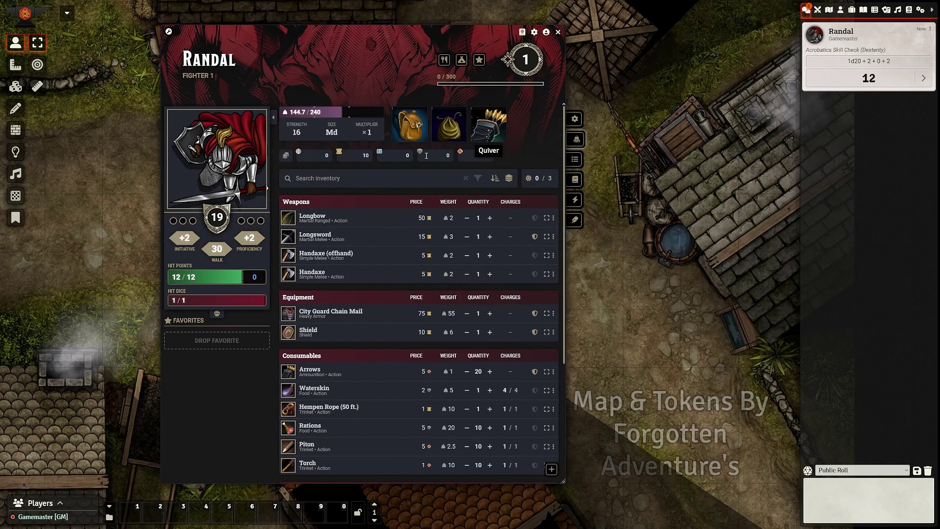
left_click(316, 237)
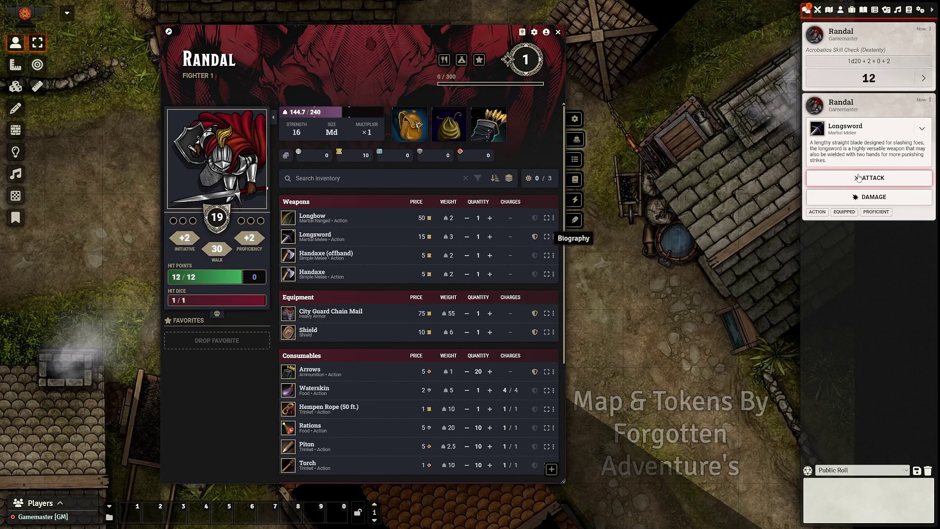
left_click(873, 177)
left_click(707, 222)
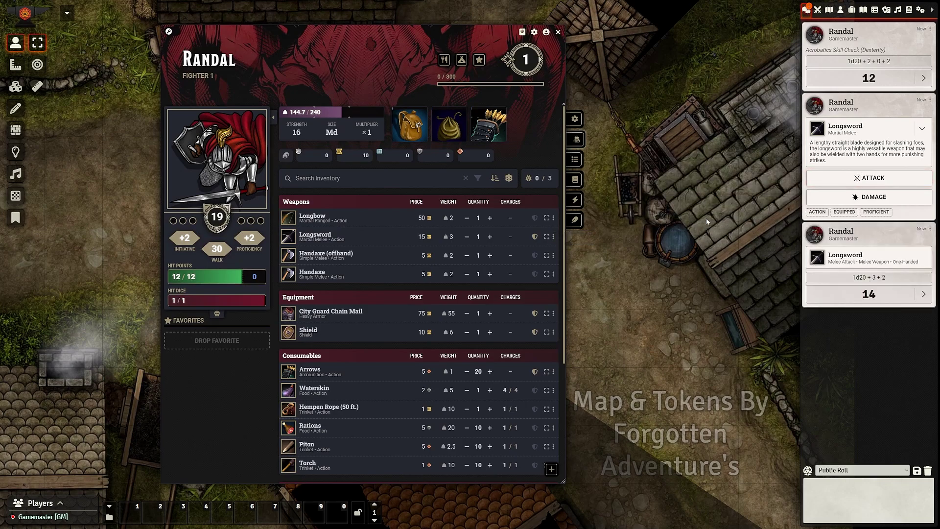
left_click(825, 202)
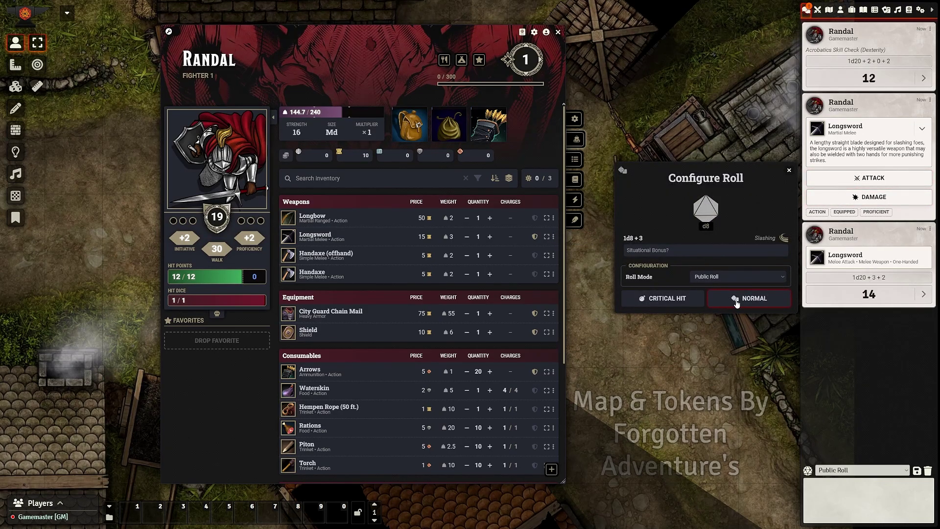
left_click(737, 303)
left_click(866, 278)
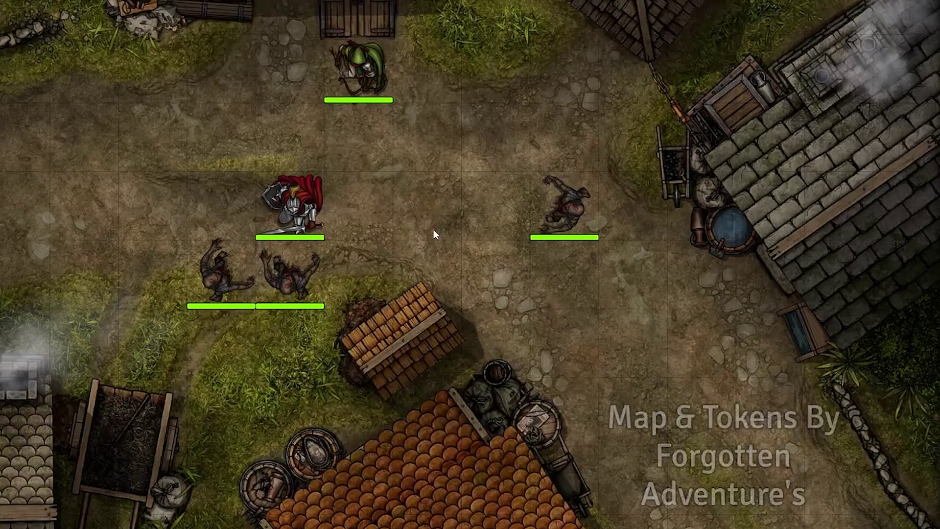
- Enable Global Illumination on the Phandalin Alleys scene and open Randal's token configuration
left_click(290, 207)
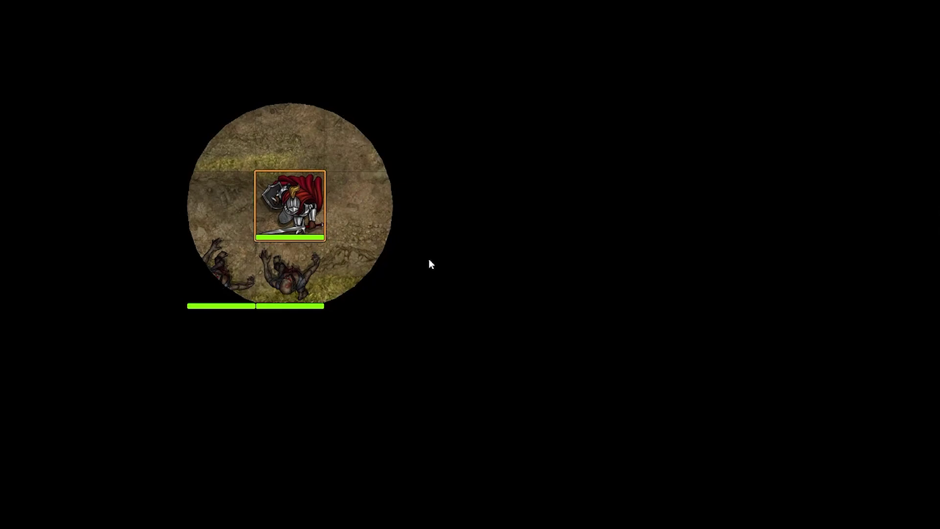
right_click(850, 187)
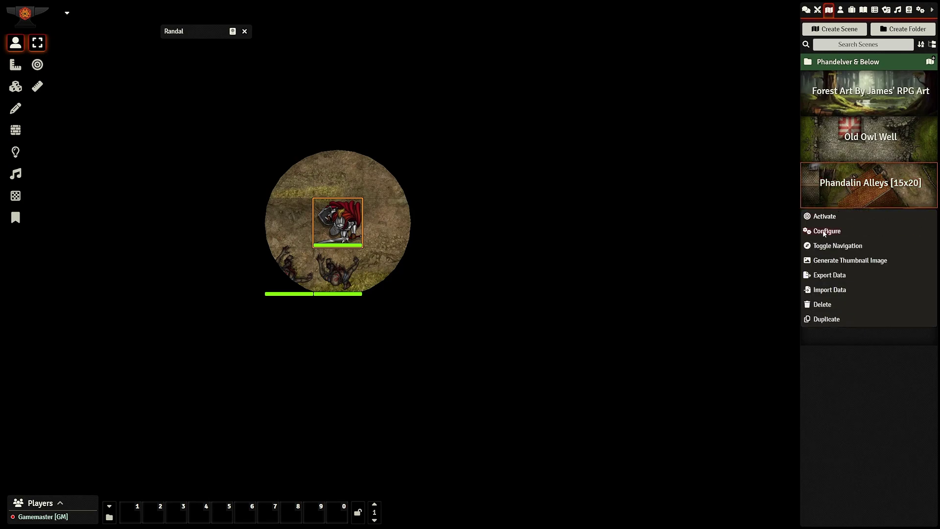
left_click(826, 231)
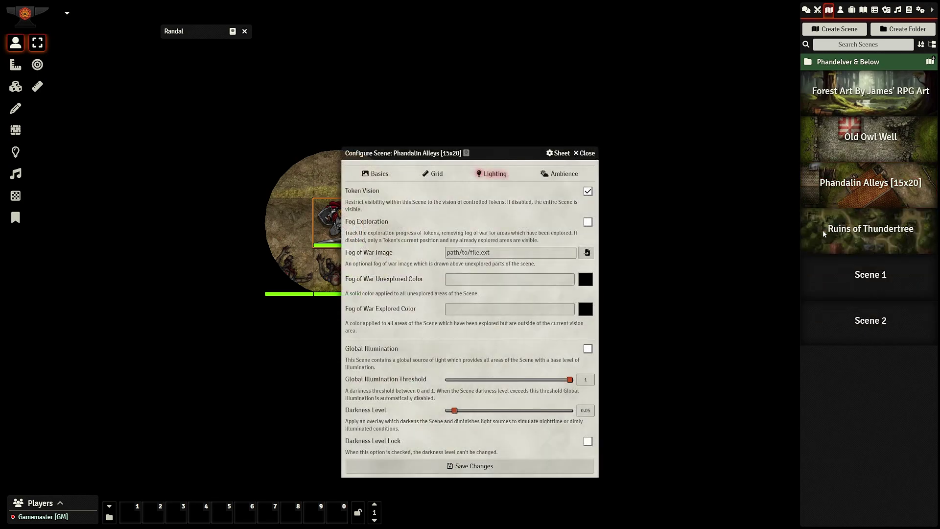
left_click_drag(439, 149, 522, 63)
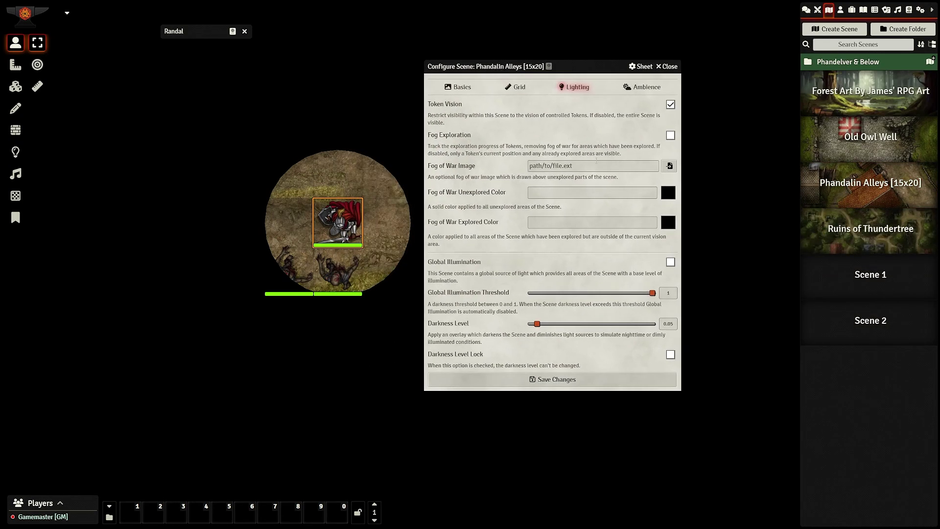
left_click(671, 261)
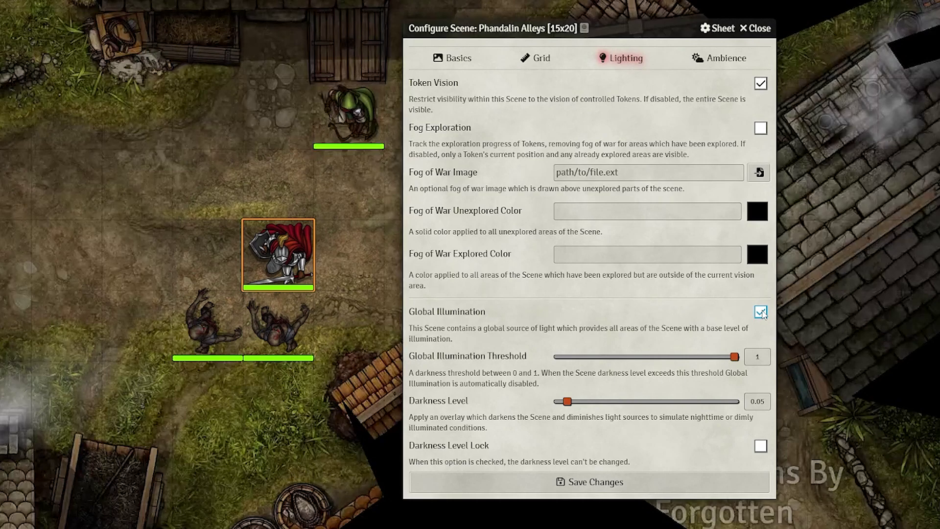
left_click(623, 482)
double_click(278, 252)
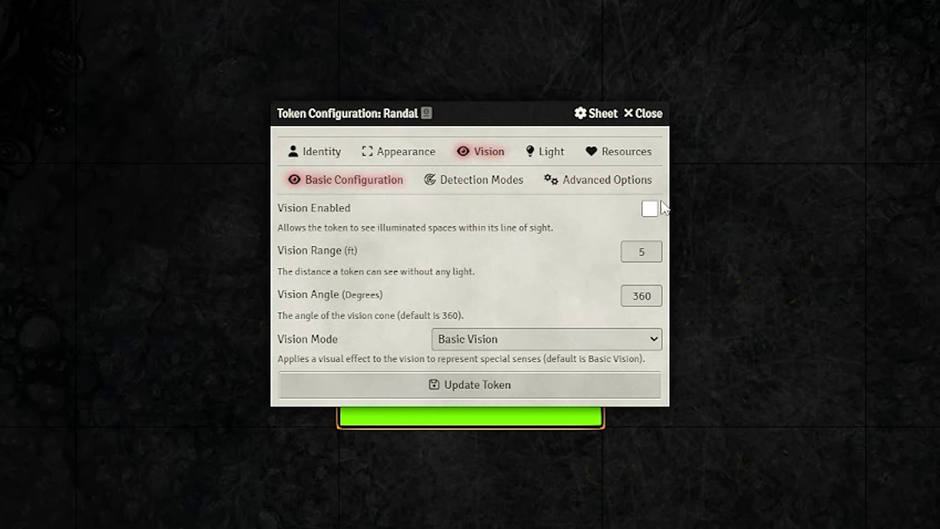
- Enable vision on Randal's token, update it, and reopen its configuration
left_click(650, 210)
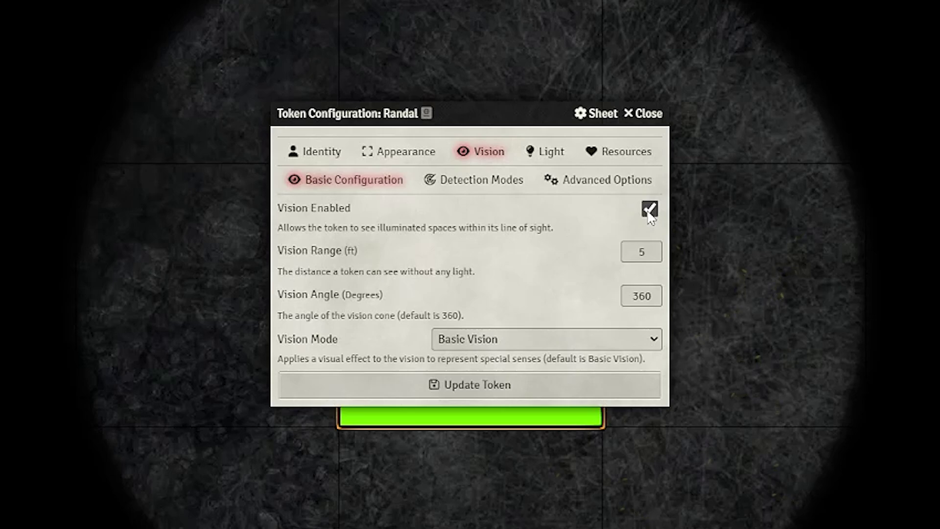
left_click(547, 387)
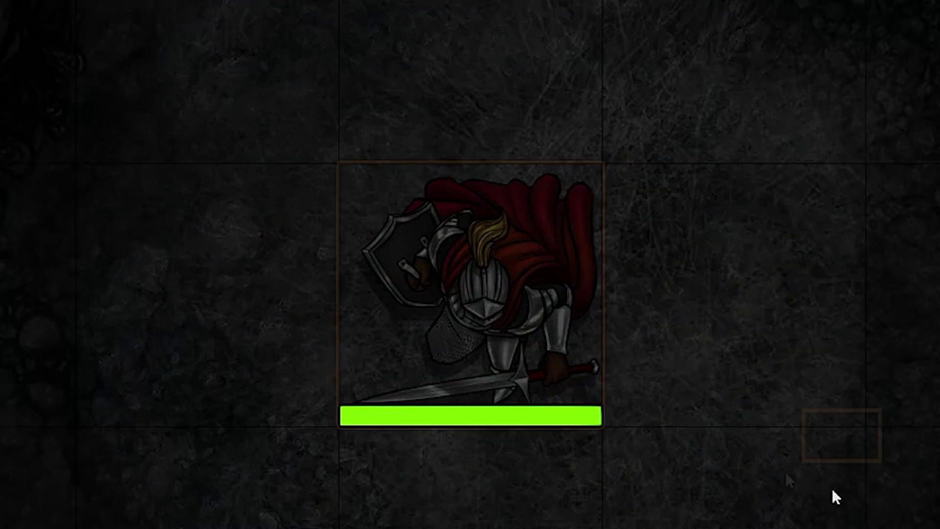
right_click(504, 271)
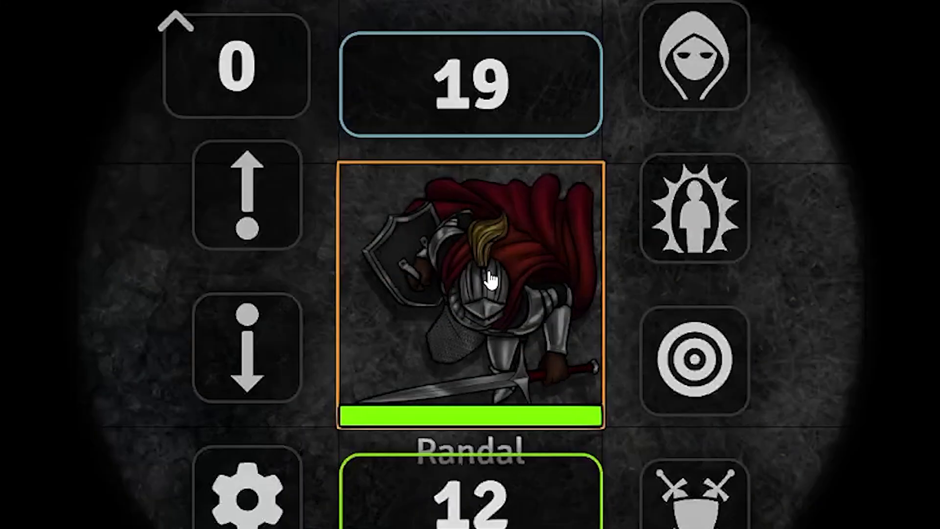
double_click(491, 278)
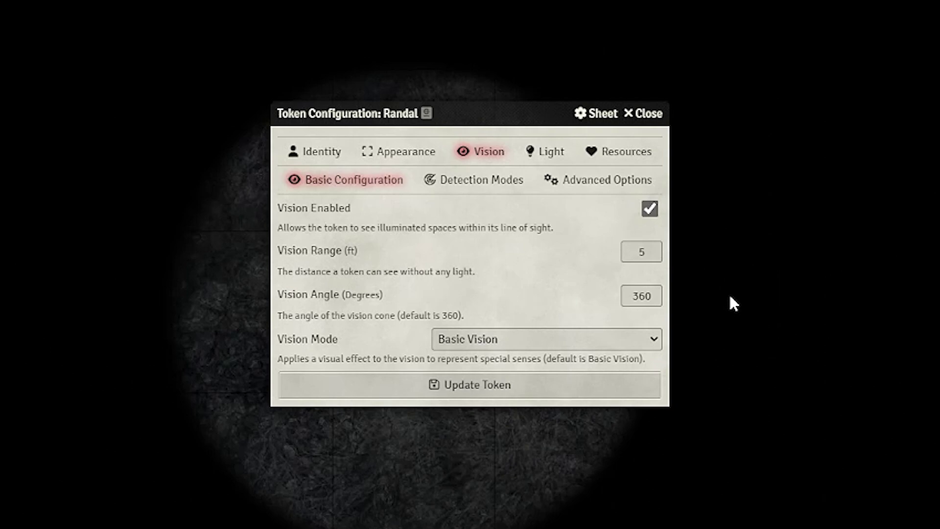
- Give Randal's token Darkvision with a vision range of 60
left_click(626, 337)
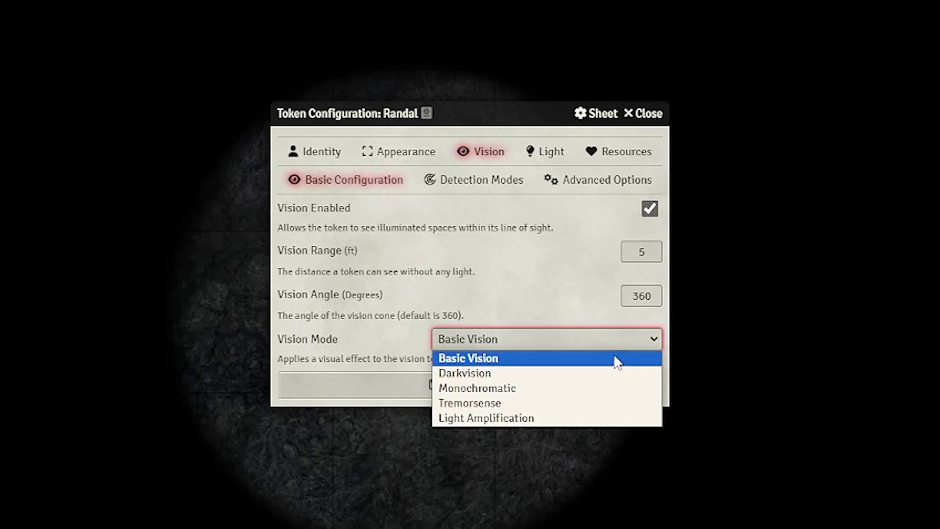
left_click(607, 371)
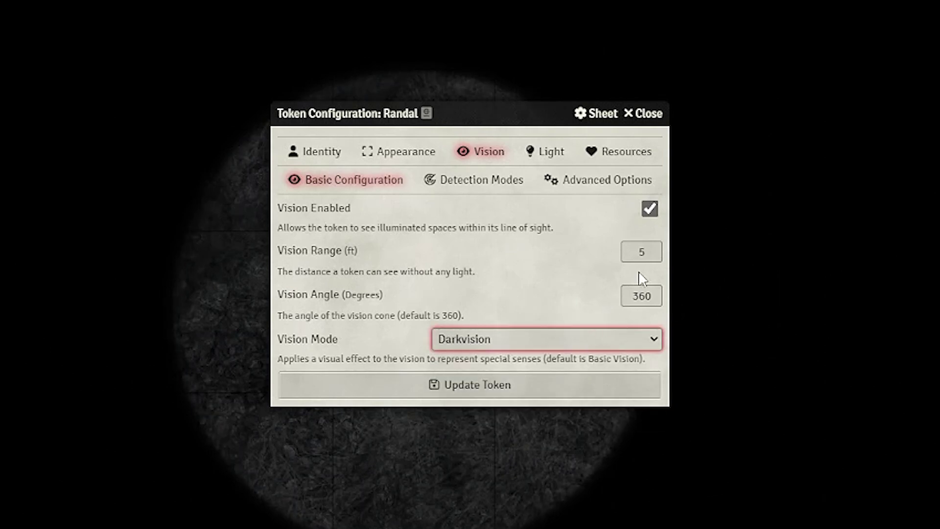
double_click(655, 251)
type("60")
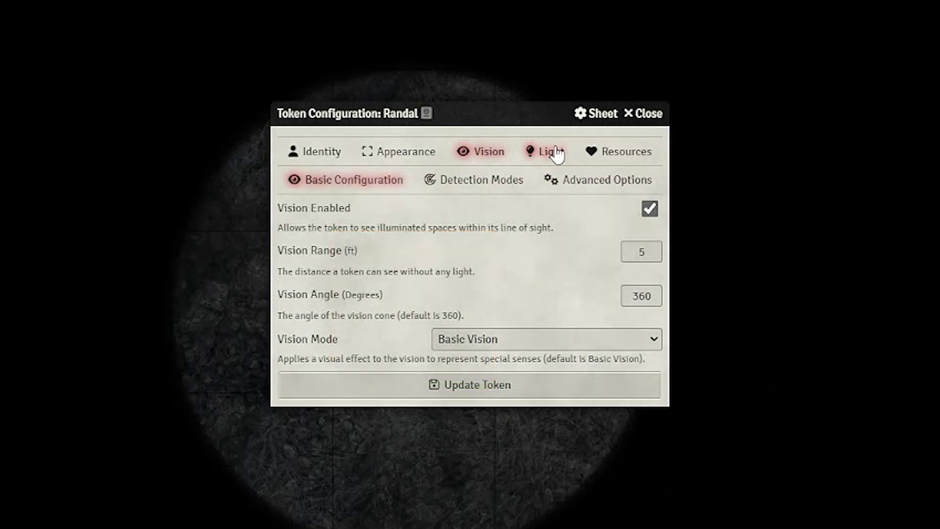
left_click(555, 151)
- Enter 20 ft for the token's dim and bright light radii
double_click(559, 216)
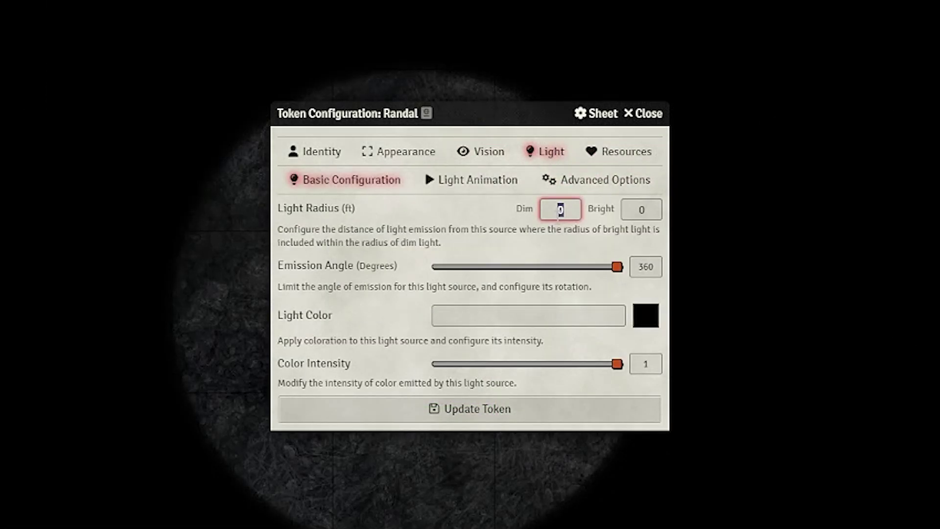
type("20")
double_click(661, 209)
type("2")
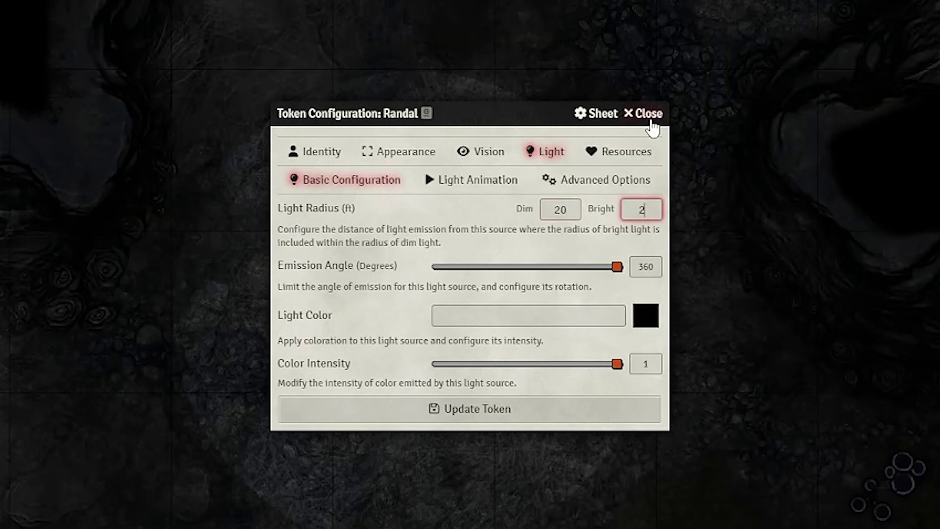
type("0")
left_click(646, 321)
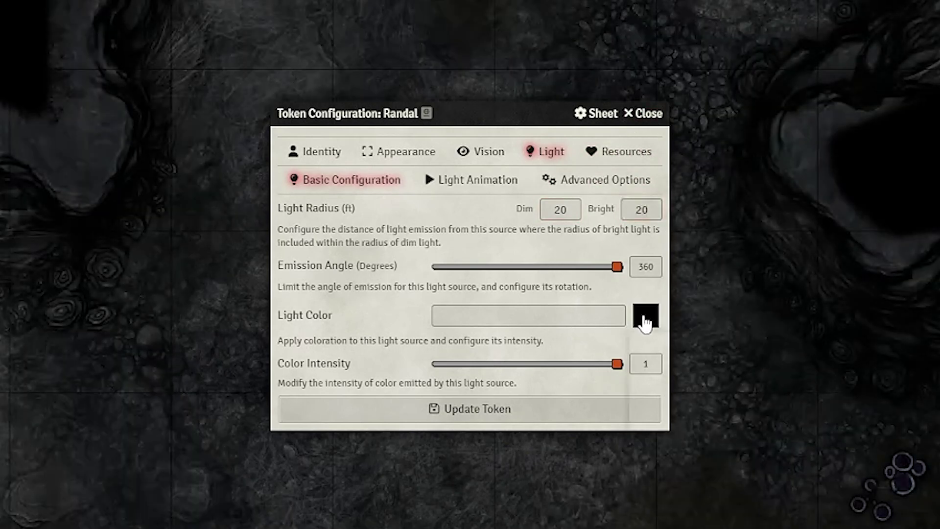
- Make the light colour orange #d67200 and raise the dim radius to 40 ft
mouse_move(804, 466)
left_mouse_down()
mouse_move(794, 466)
mouse_move(804, 466)
left_mouse_up()
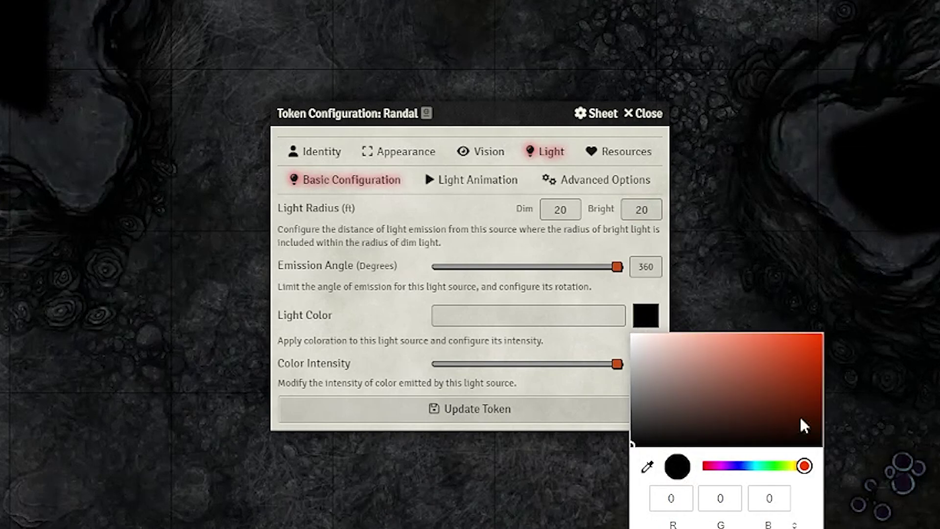
left_click_drag(800, 419, 831, 361)
left_click_drag(804, 465, 800, 468)
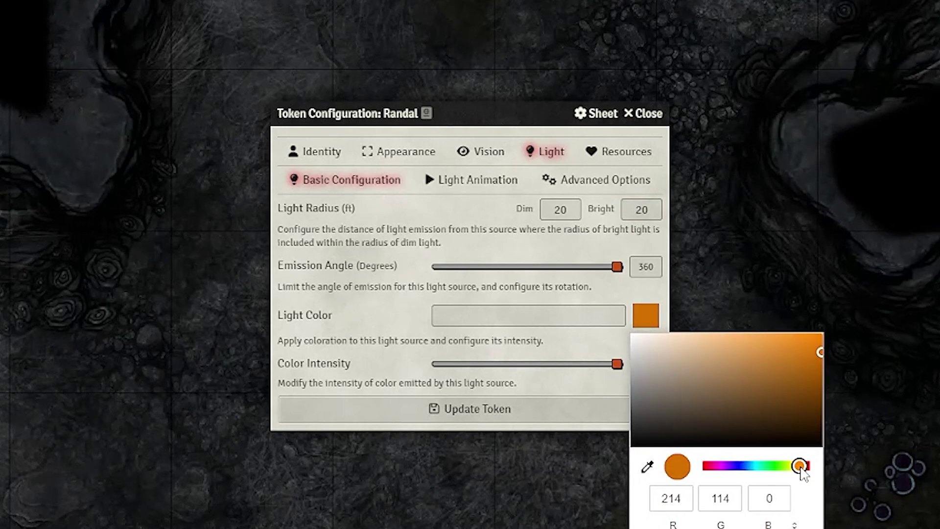
left_click(629, 313)
double_click(580, 210)
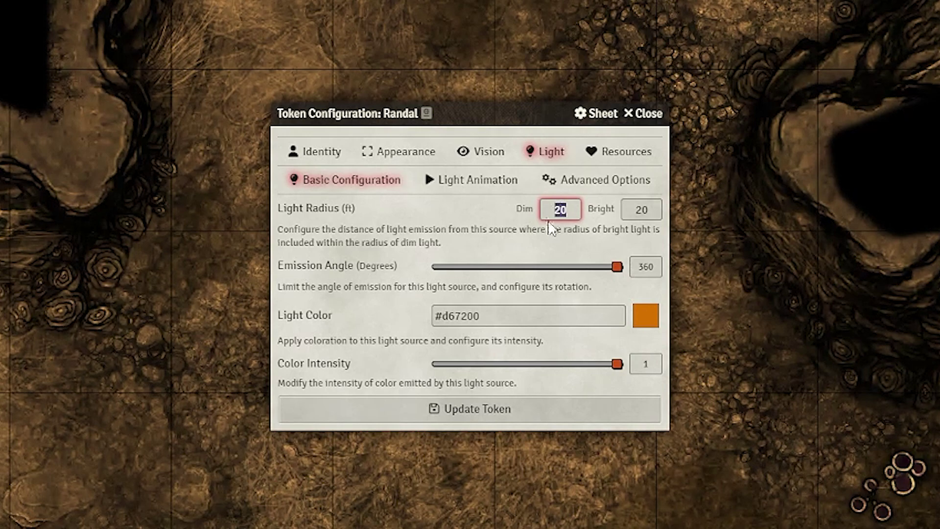
type("40")
- Give the light a Torch animation with speed 3 and intensity 4, and update the token
left_click(473, 179)
left_click(468, 210)
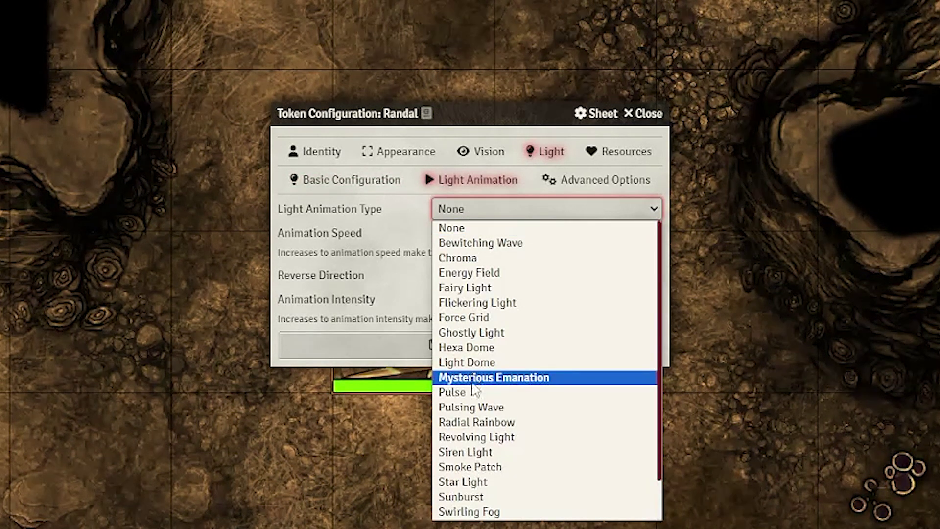
scroll(472, 490, "down", 2)
left_click(471, 496)
left_click(490, 233)
left_click(487, 300)
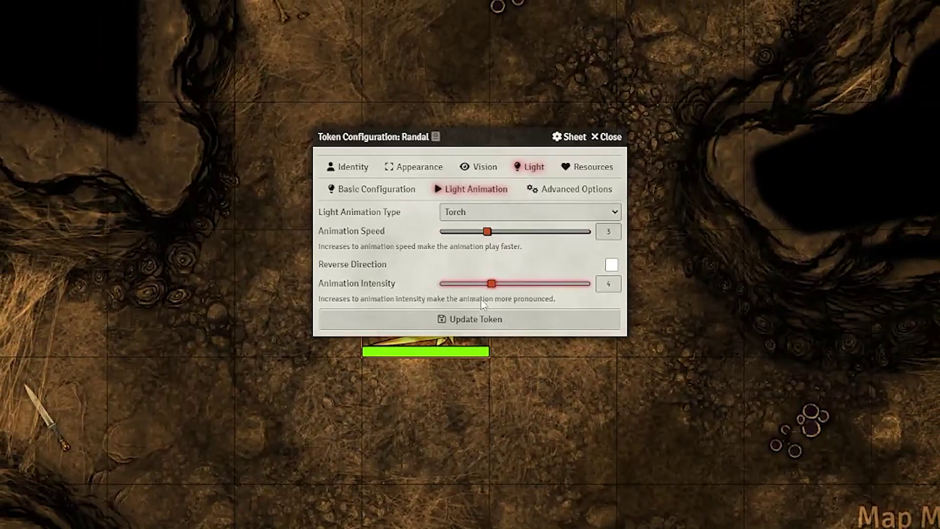
left_click(473, 318)
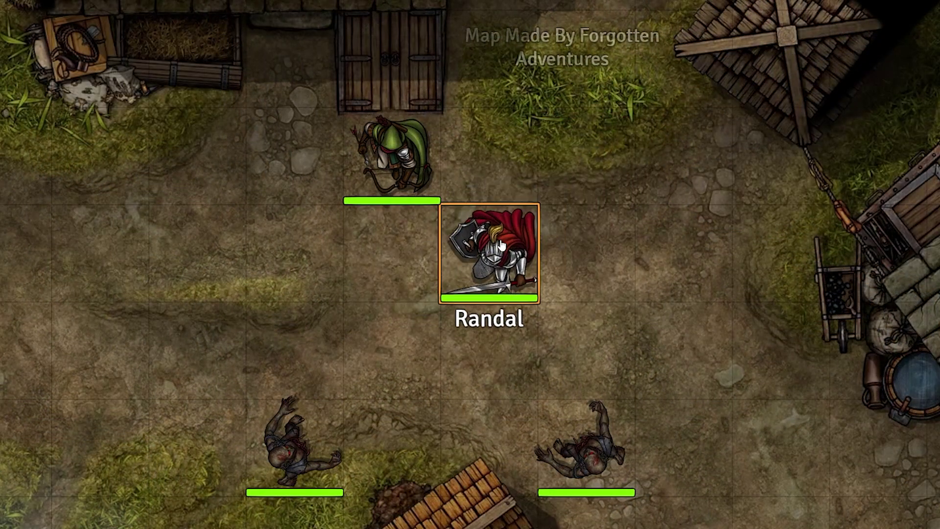
- Nudge Randal's token around one cell at a time with the arrow keys
key("Right")
key("Down")
key("Left")
key("Up")
key("Left")
key("Down")
key("Right")
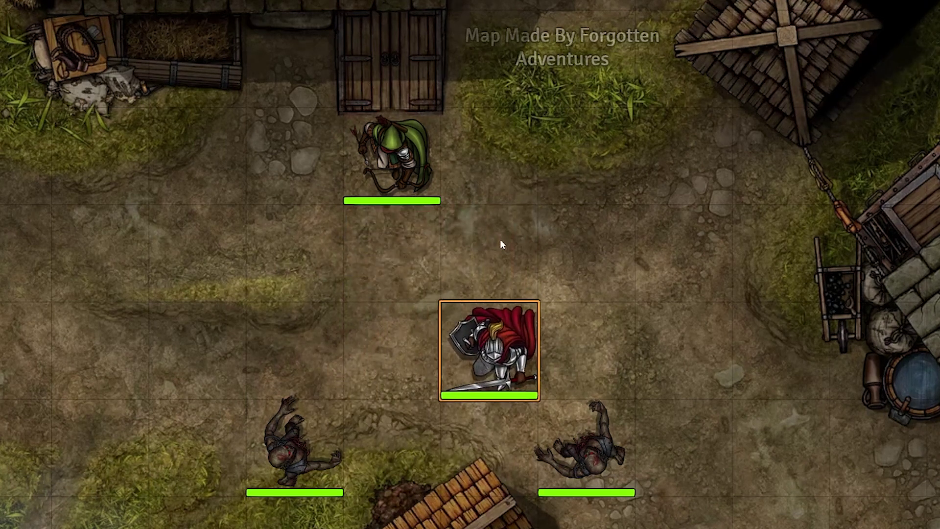
key("Up")
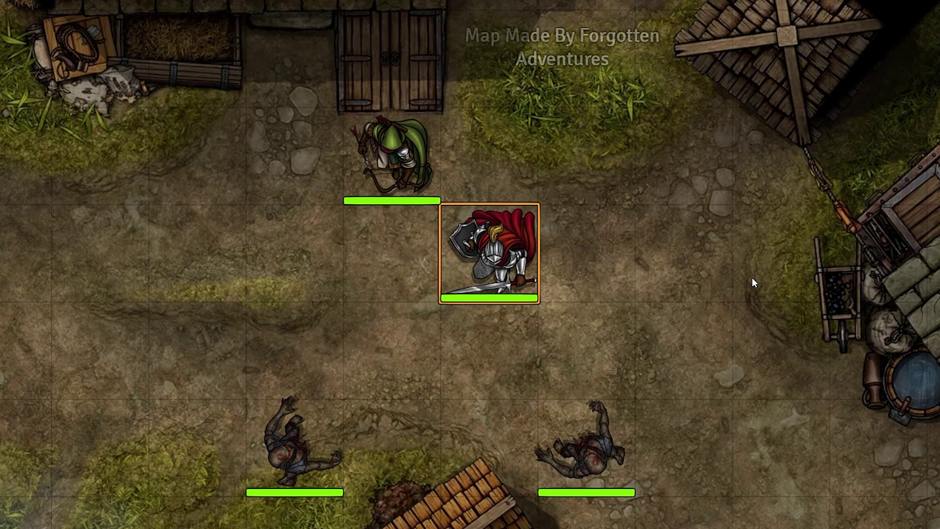
left_click(750, 259)
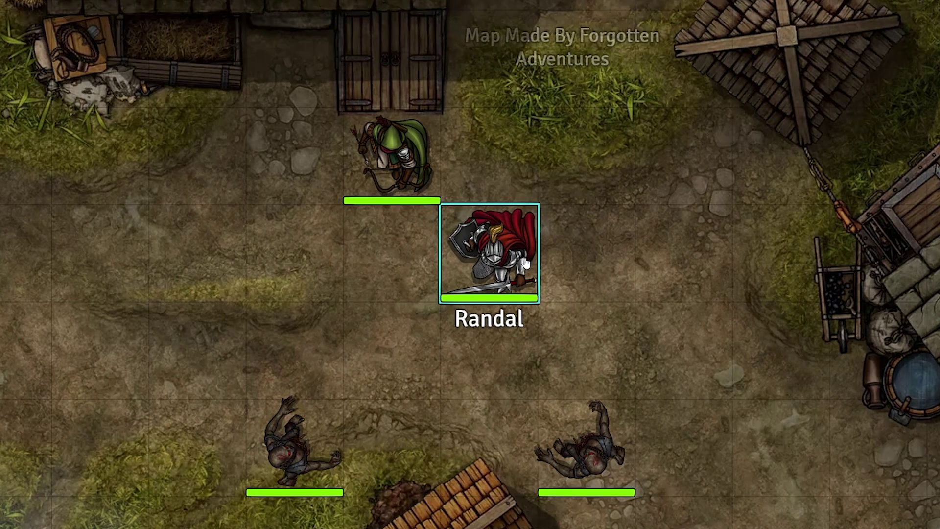
double_click(492, 247)
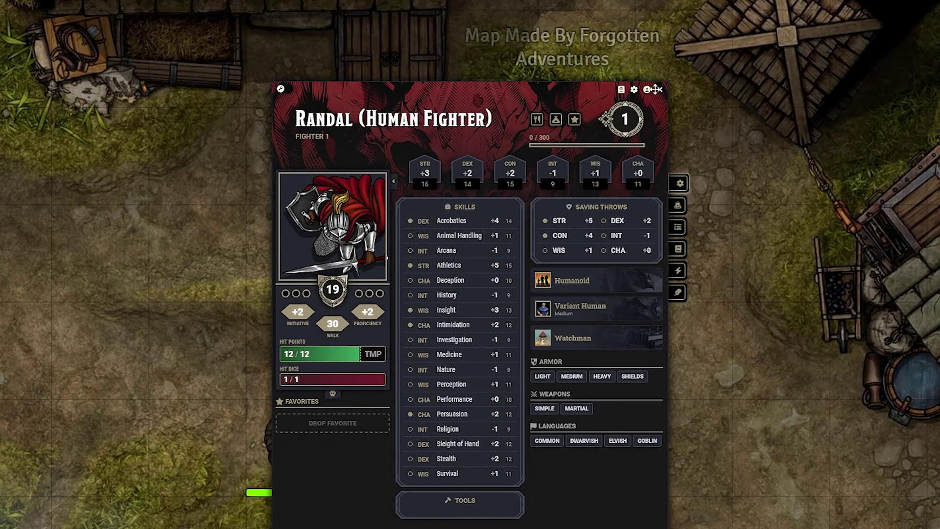
left_click(658, 90)
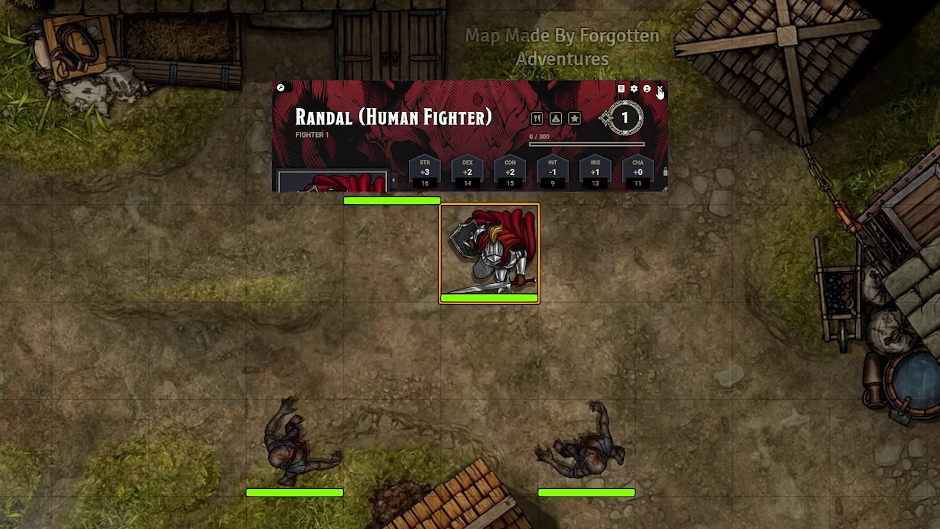
double_click(508, 239)
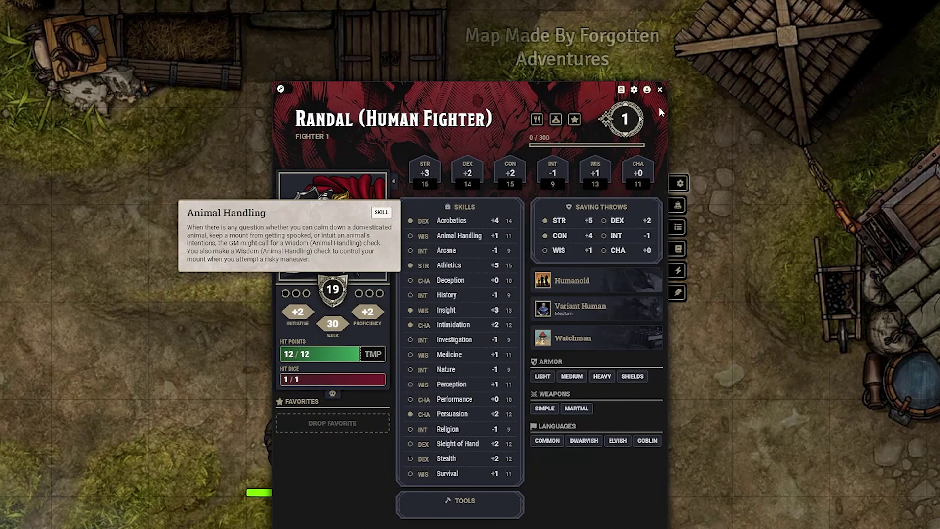
left_click(659, 90)
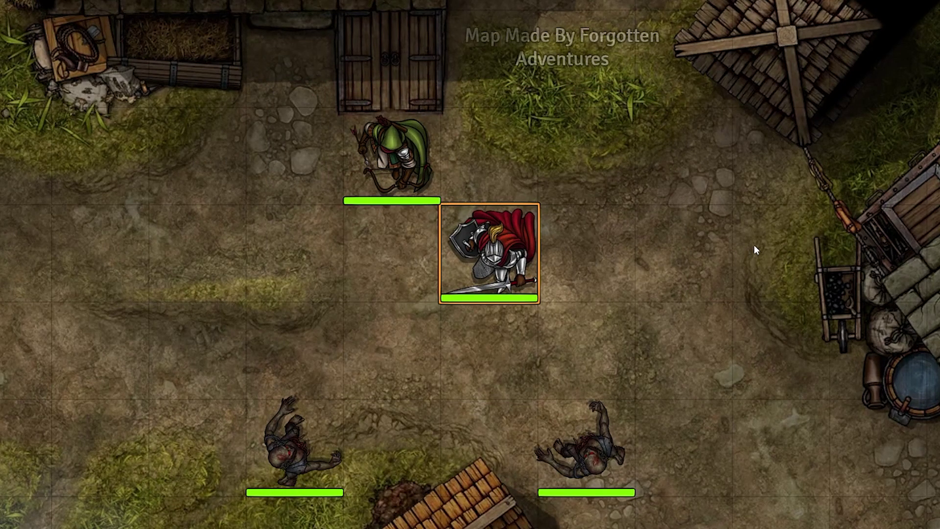
- Set Toruhk's ownership to Limited for all players and Owner for Archie
left_click(713, 289)
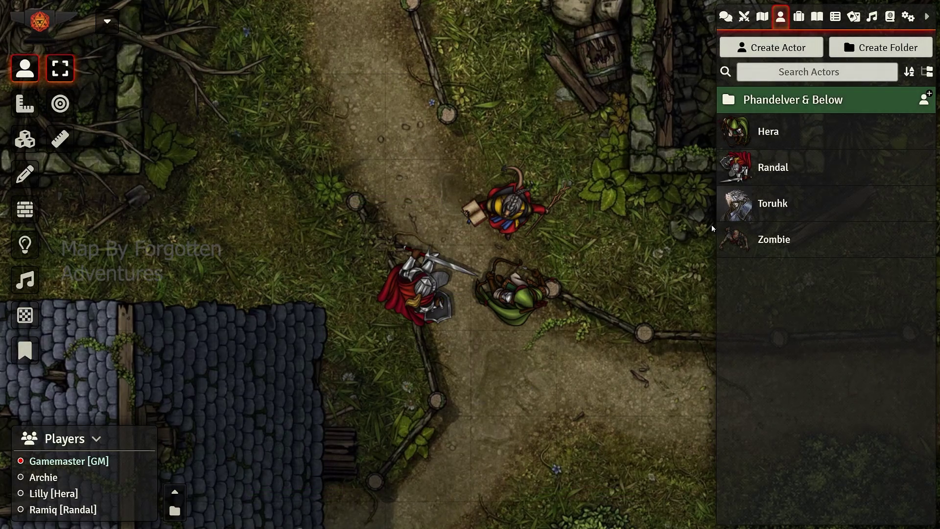
right_click(774, 208)
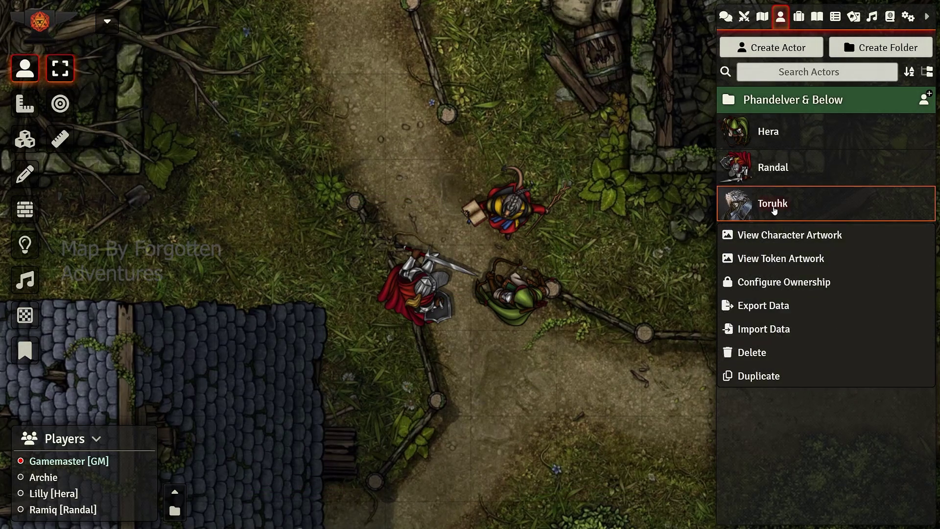
left_click(762, 288)
left_click(490, 257)
left_click(463, 283)
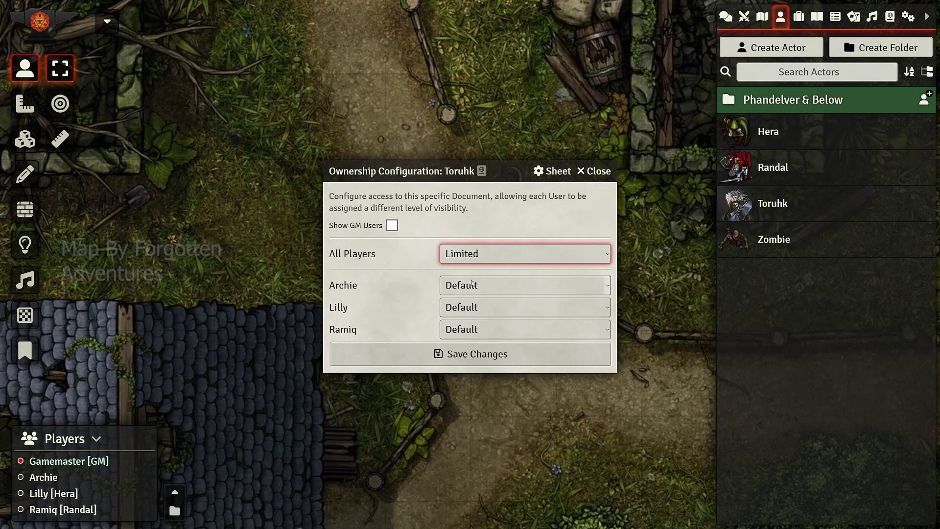
left_click(473, 285)
left_click(463, 352)
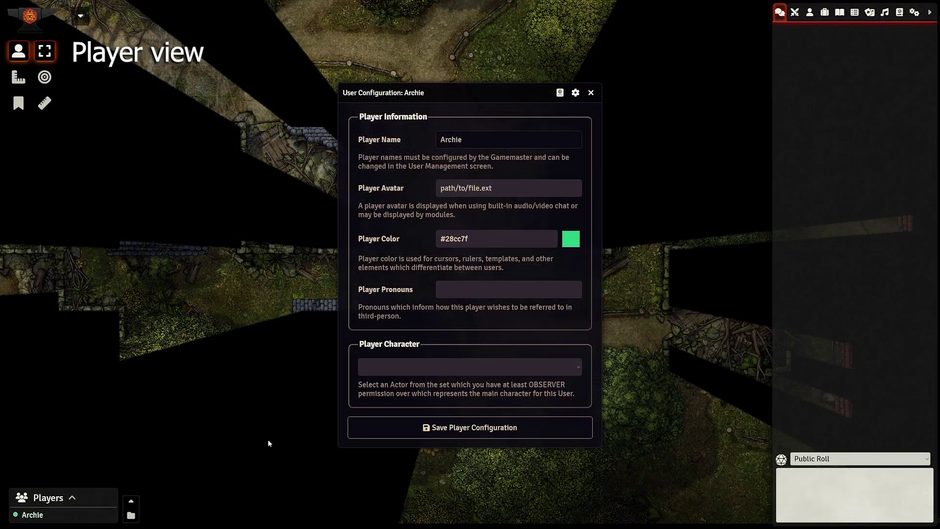
- Select Toruhk as Archie's player character and save the configuration
left_click(439, 363)
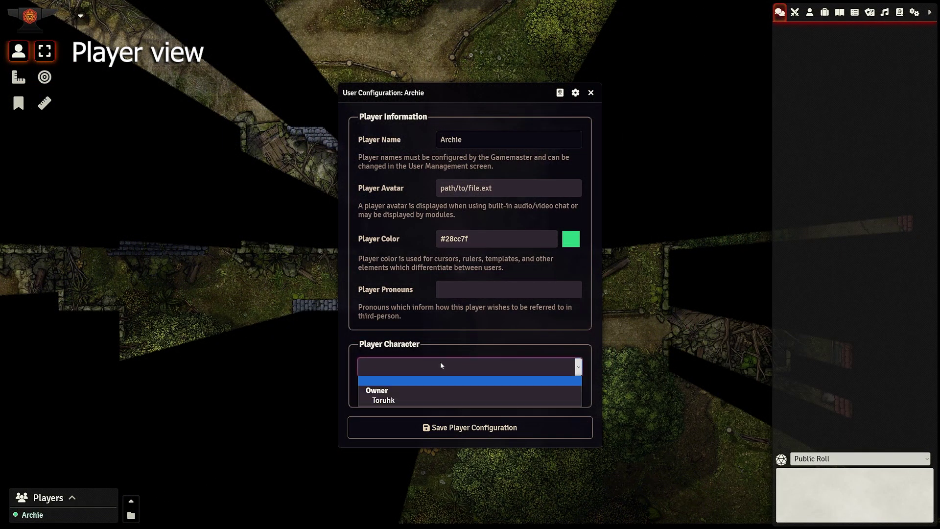
left_click(409, 398)
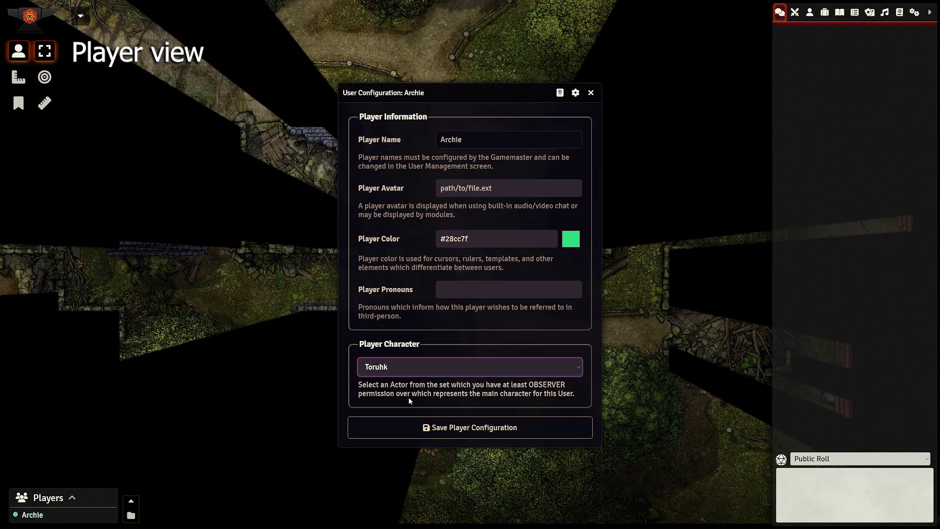
left_click(521, 431)
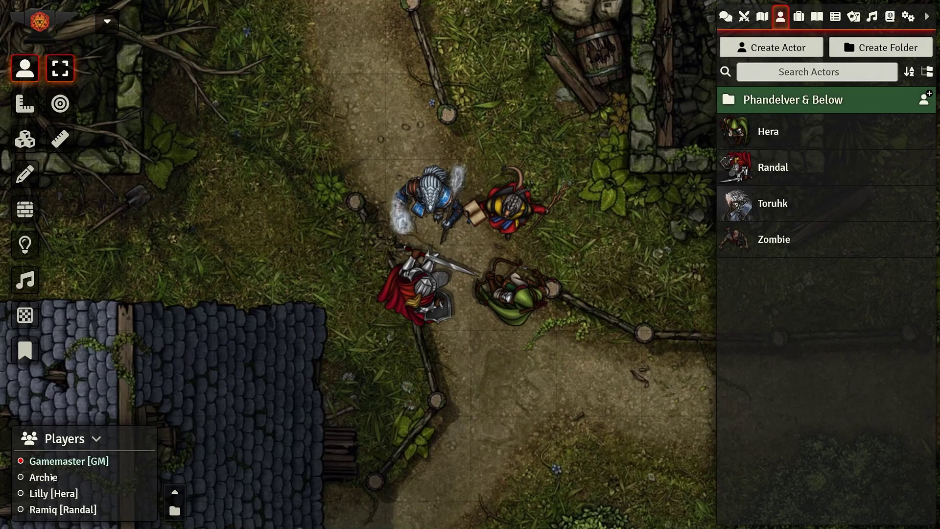
- Link Archie to Toruhk as his Player Character in User Configuration
right_click(52, 478)
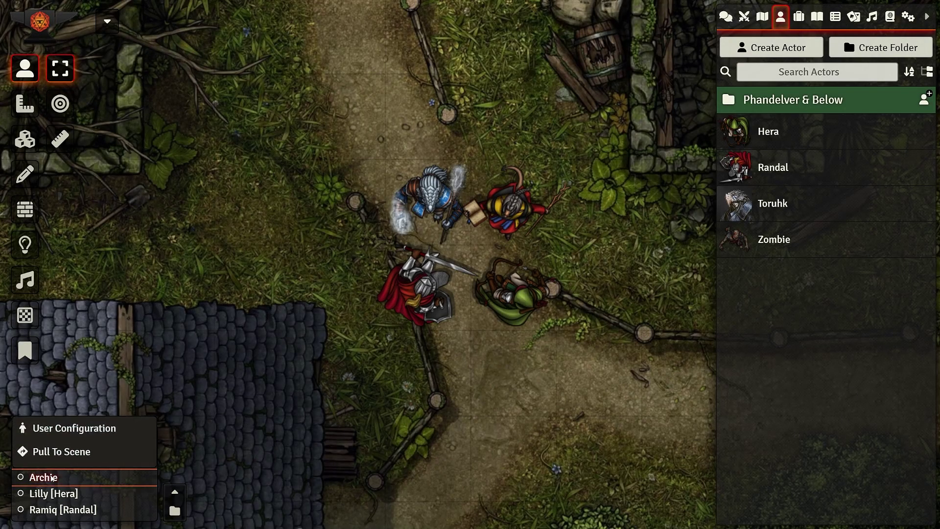
left_click(67, 409)
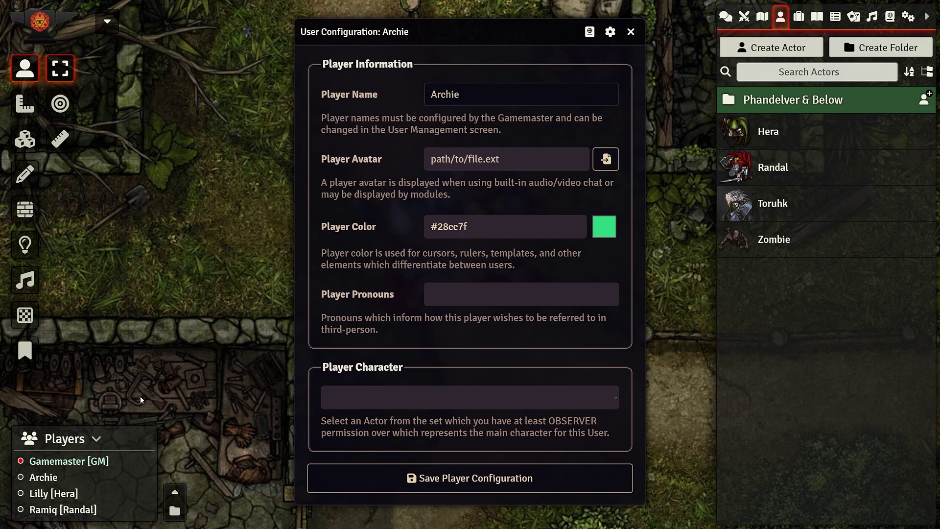
left_click(434, 397)
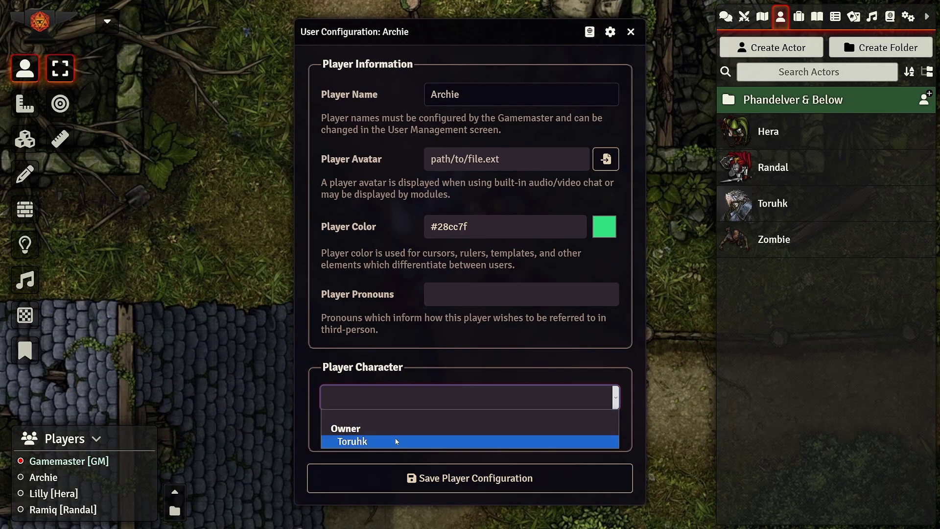
left_click(394, 442)
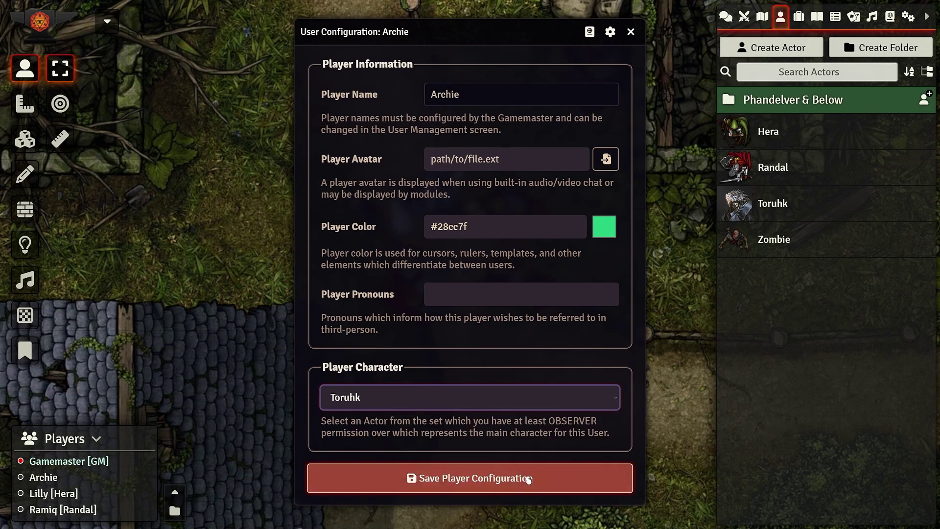
left_click(535, 481)
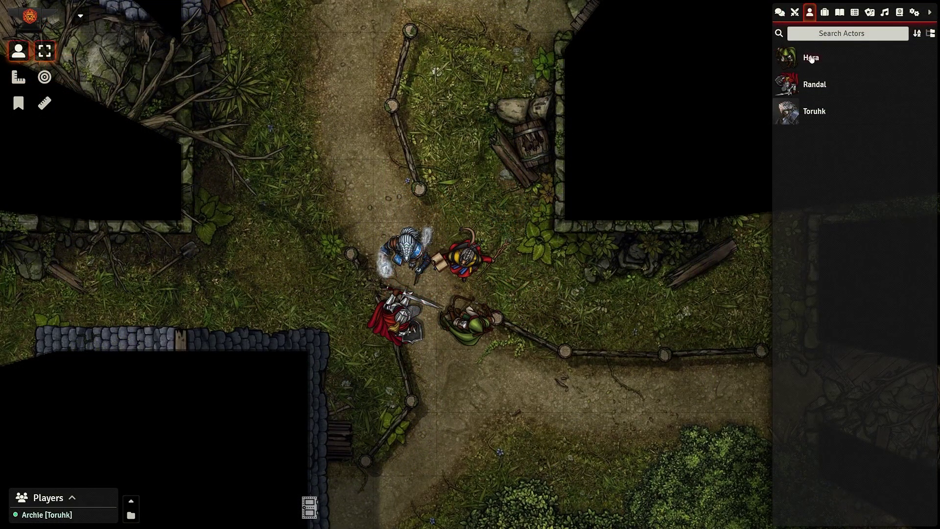
- View Hera's actor sheet, close it, then view Randal's limited sheet
left_click(811, 59)
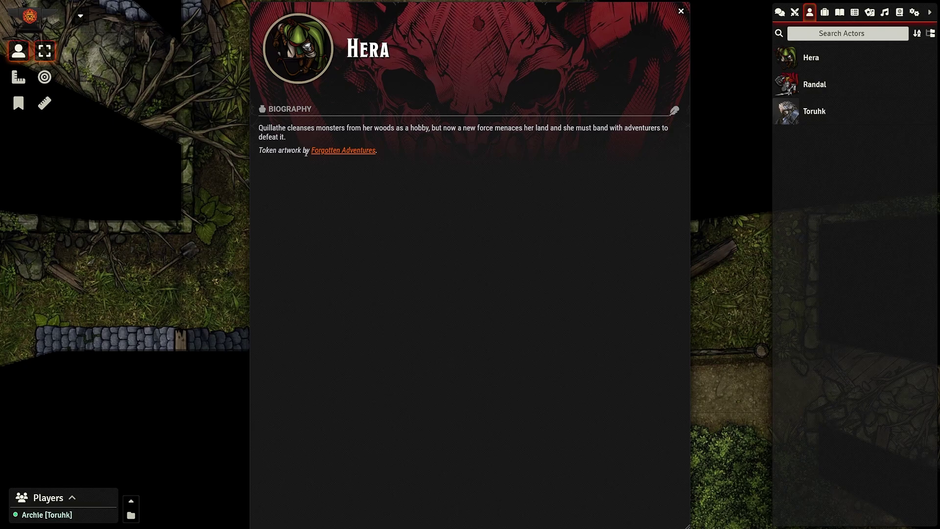
left_click(682, 14)
left_click(815, 85)
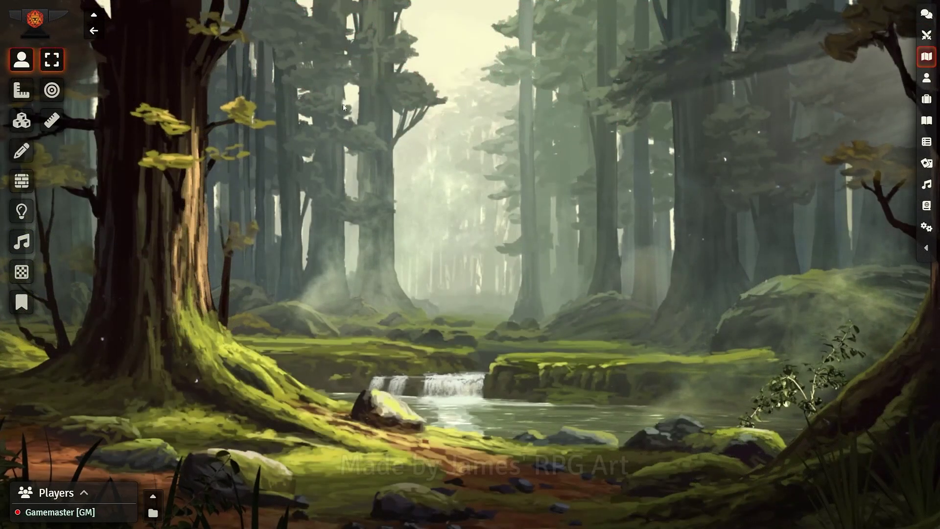
- Preview the toolclips for each scene control tool
mouse_move(61, 63)
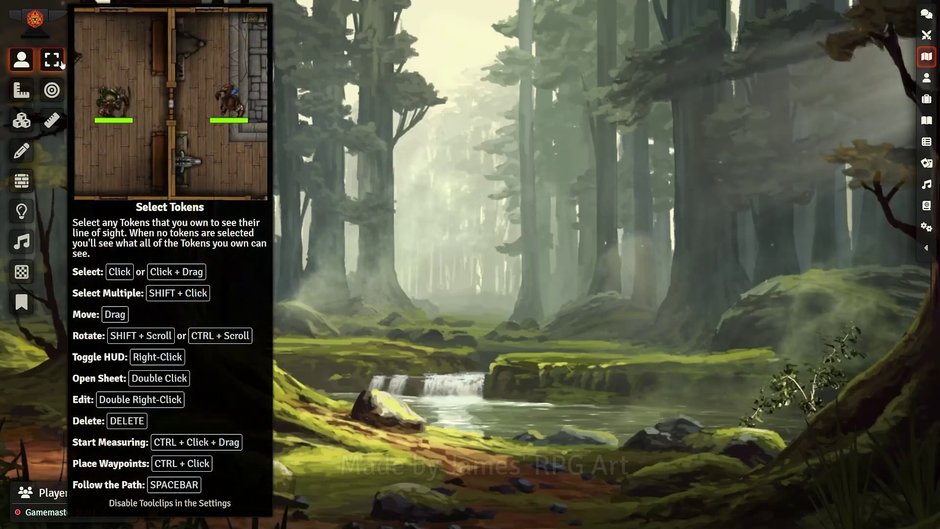
mouse_move(54, 92)
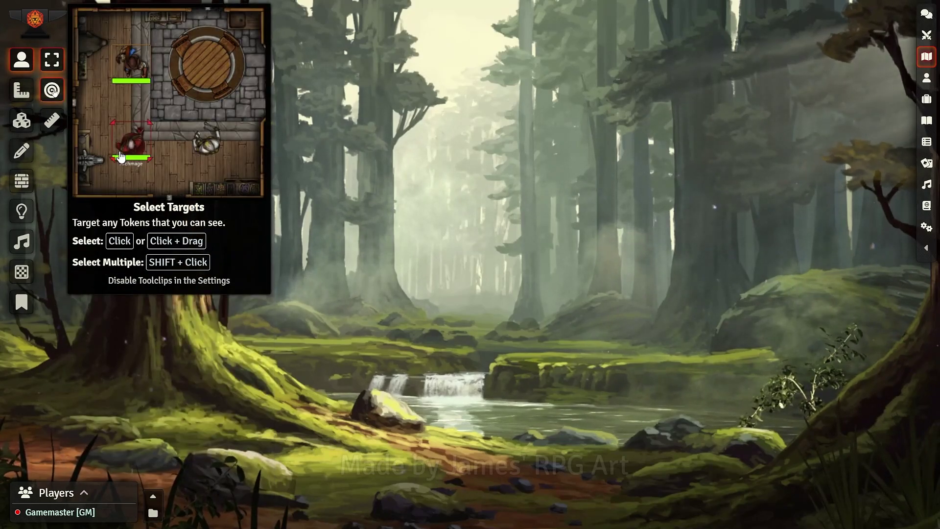
mouse_move(53, 119)
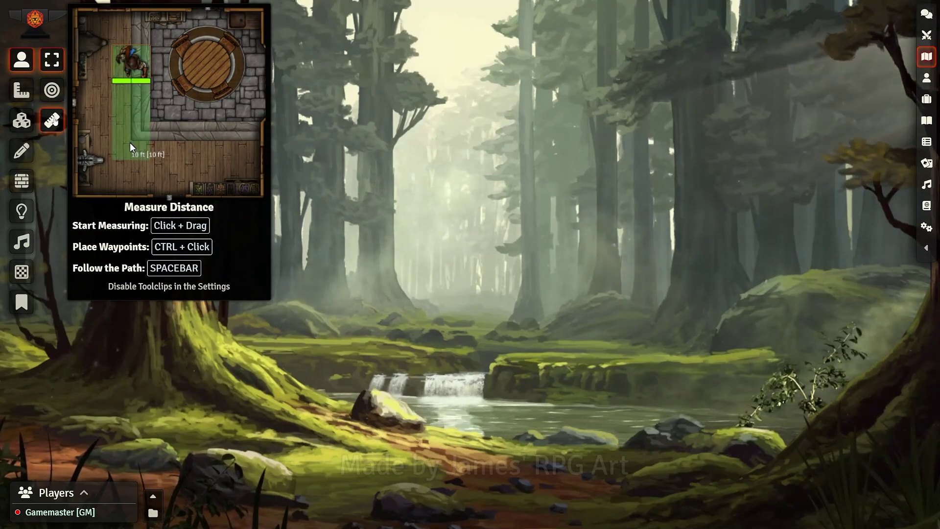
mouse_move(51, 96)
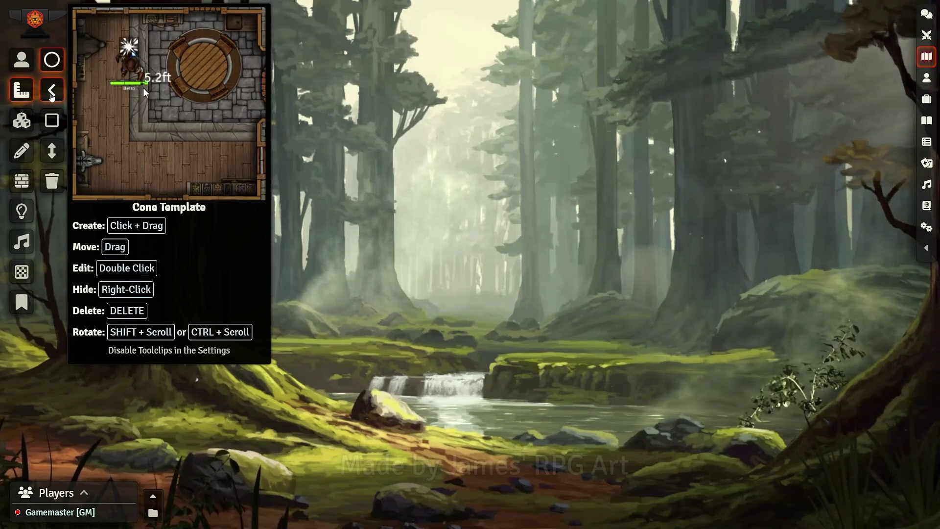
mouse_move(51, 121)
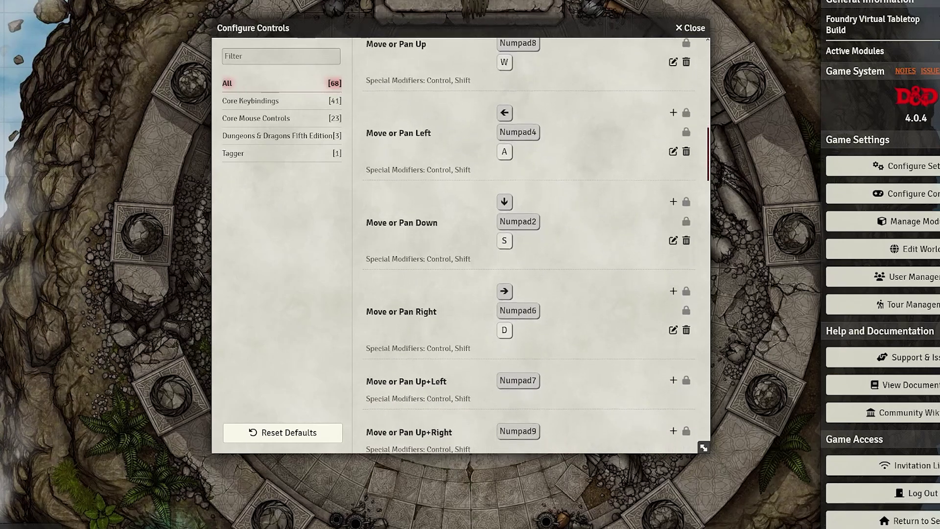
- Scroll through the Configure Controls keybinding list
scroll(529, 245, "down", 1)
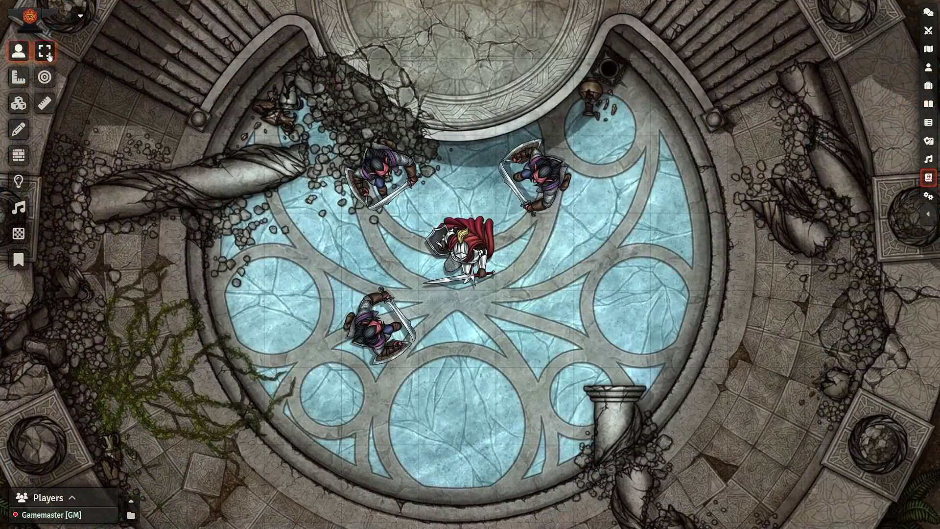
mouse_move(49, 57)
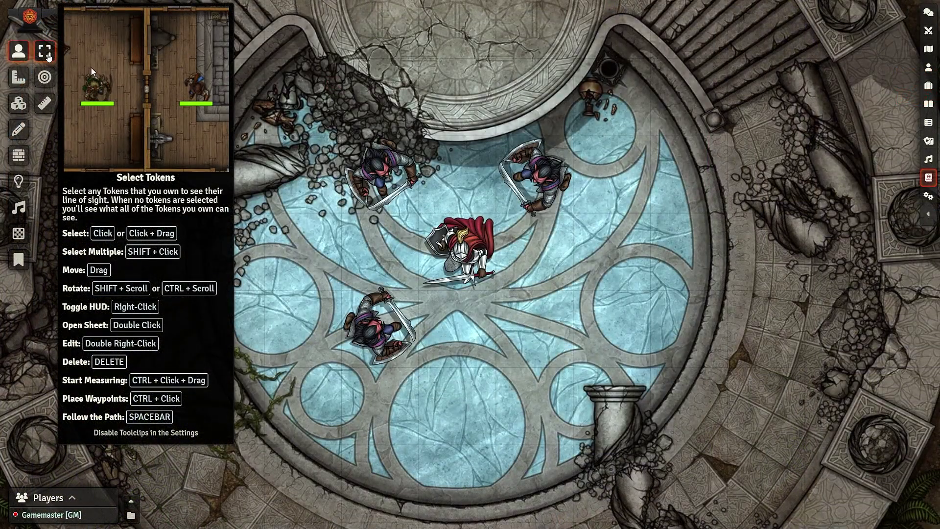
- Select the knight, target then clear targets on the swordsmen, and pause and resume the game
left_click(459, 259)
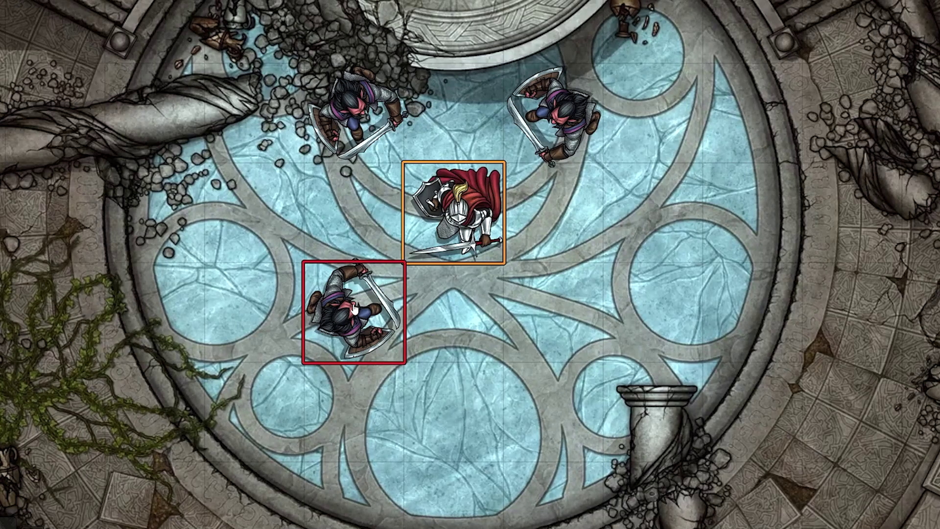
key("t")
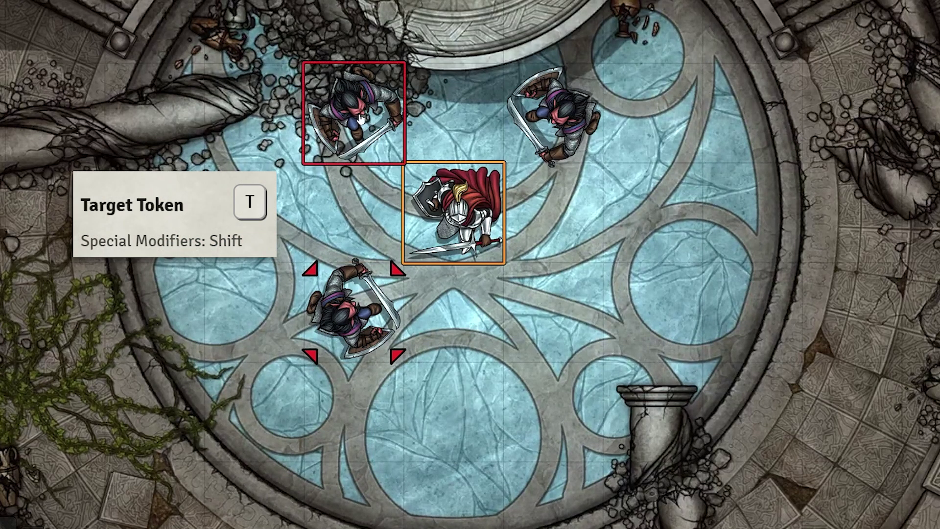
key("t")
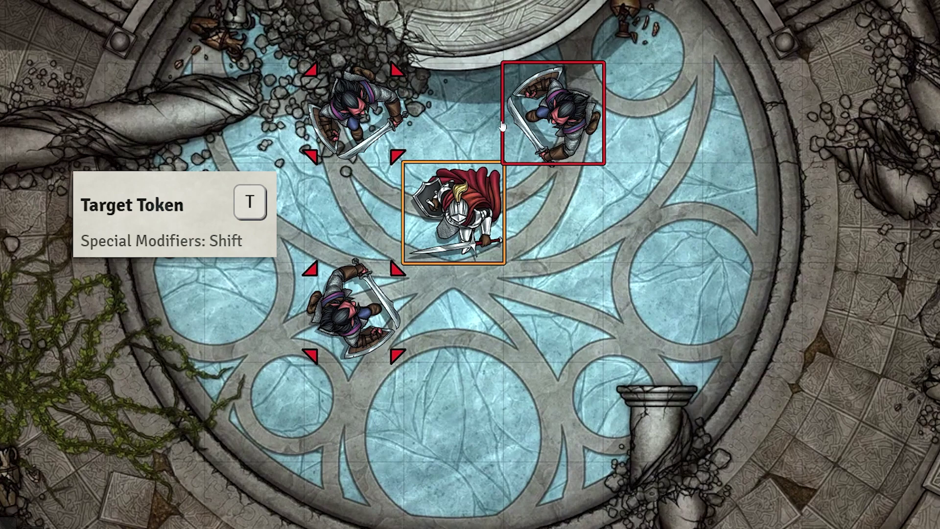
key("t")
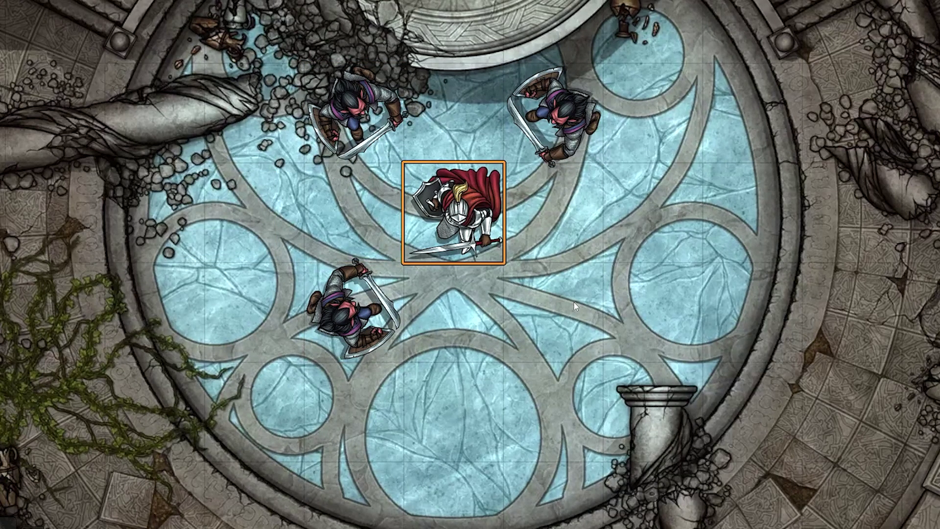
key("space")
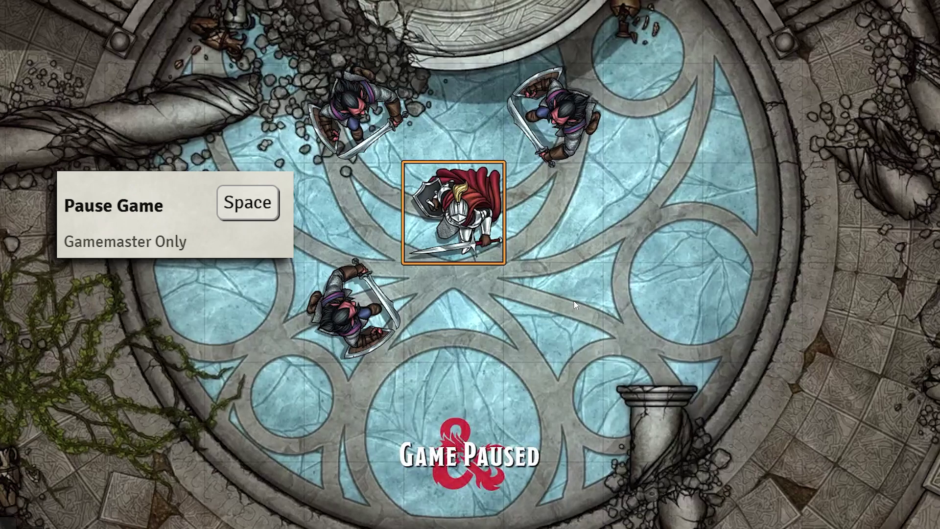
key("space")
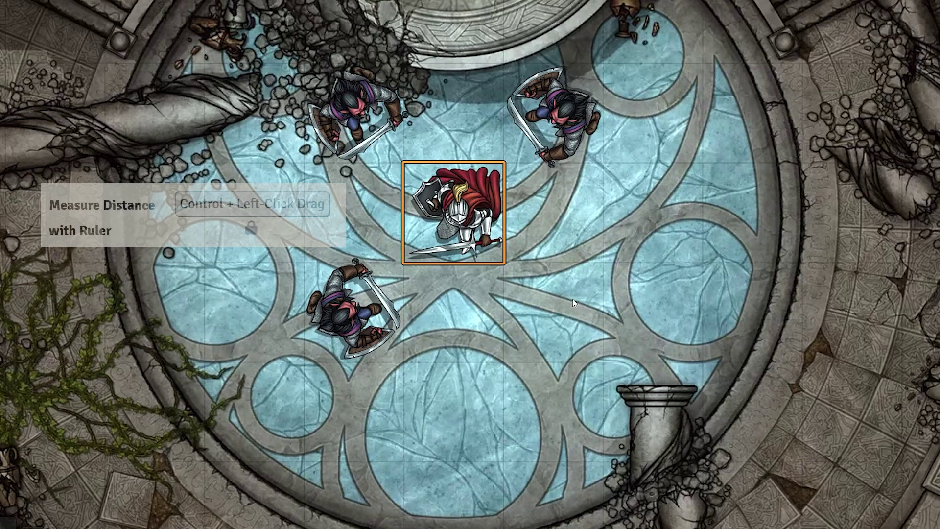
left_click_drag(458, 215, 692, 210)
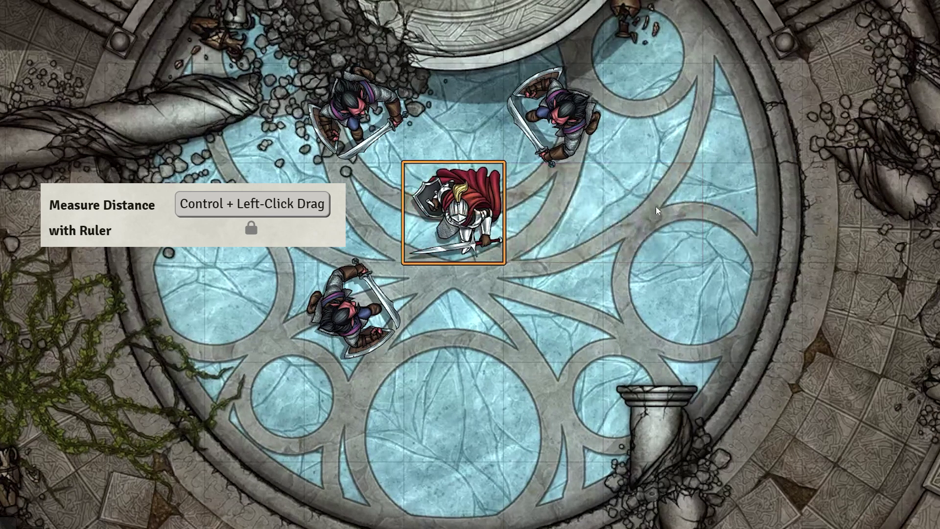
left_click_drag(453, 213, 54, 214)
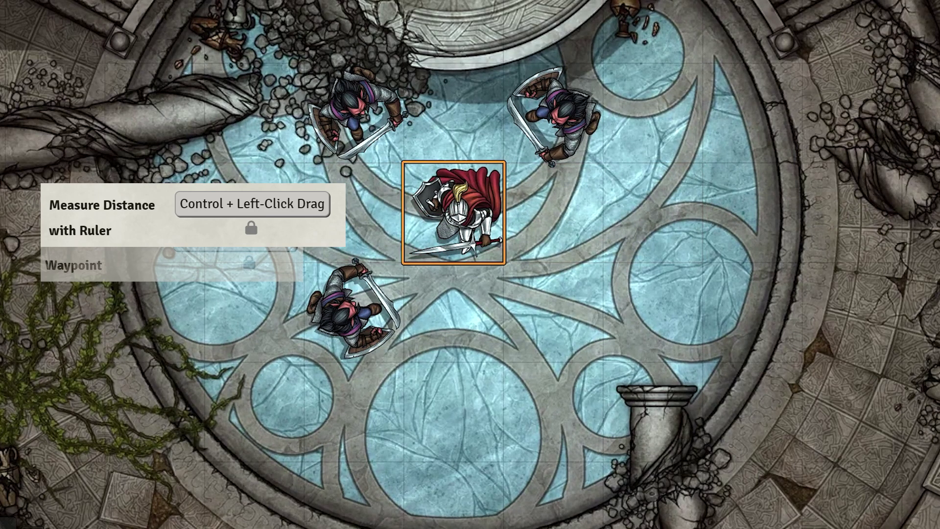
mouse_move(454, 214)
left_mouse_down()
mouse_move(444, 411)
mouse_move(653, 411)
mouse_move(653, 213)
mouse_move(453, 213)
left_mouse_up()
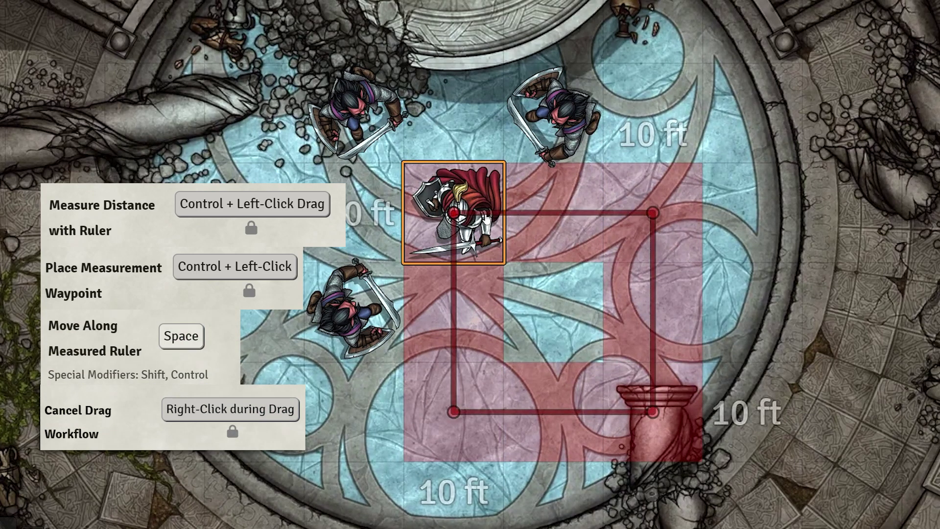
key("space")
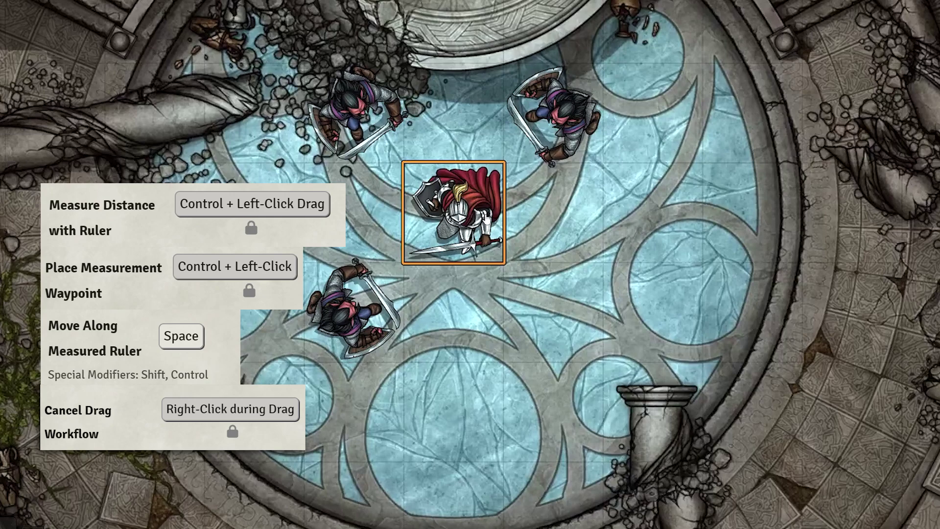
key("alt")
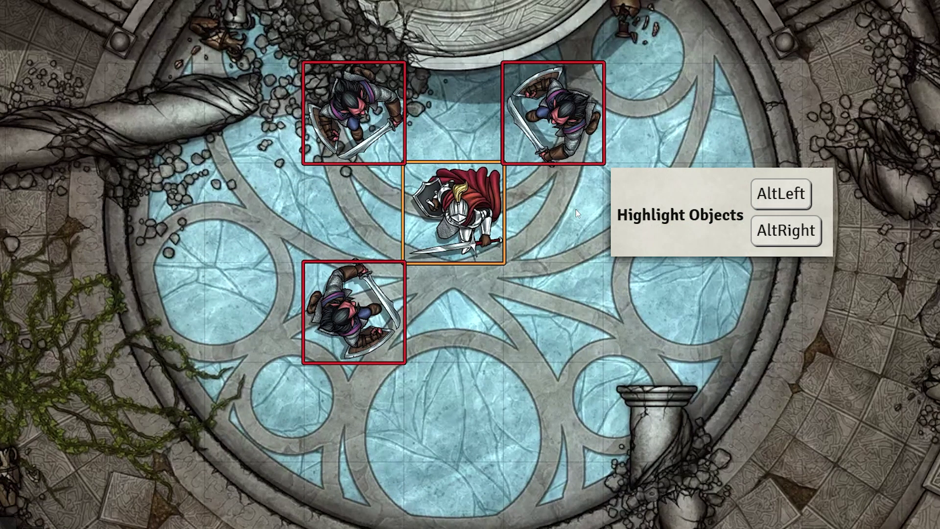
scroll(576, 210, "down", 2)
scroll(453, 213, "down", 5)
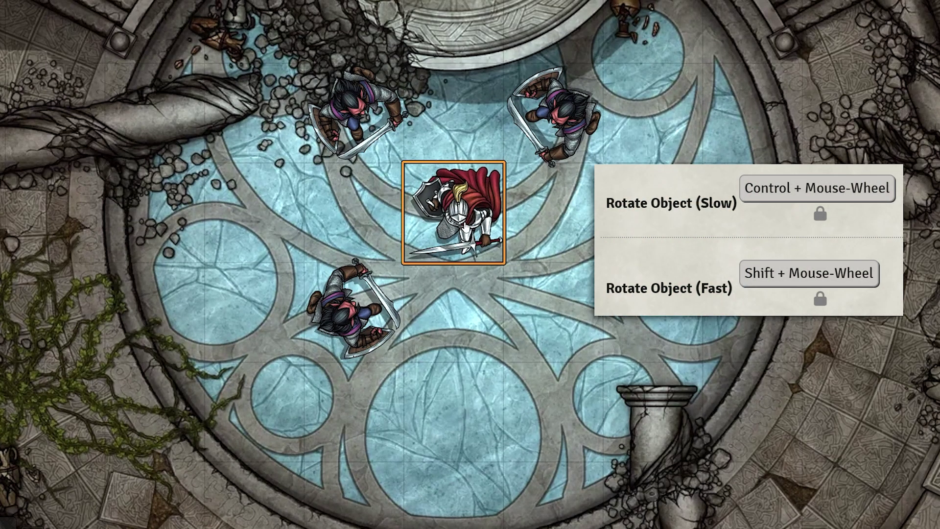
scroll(465, 229, "down", 2)
scroll(464, 228, "down", 4)
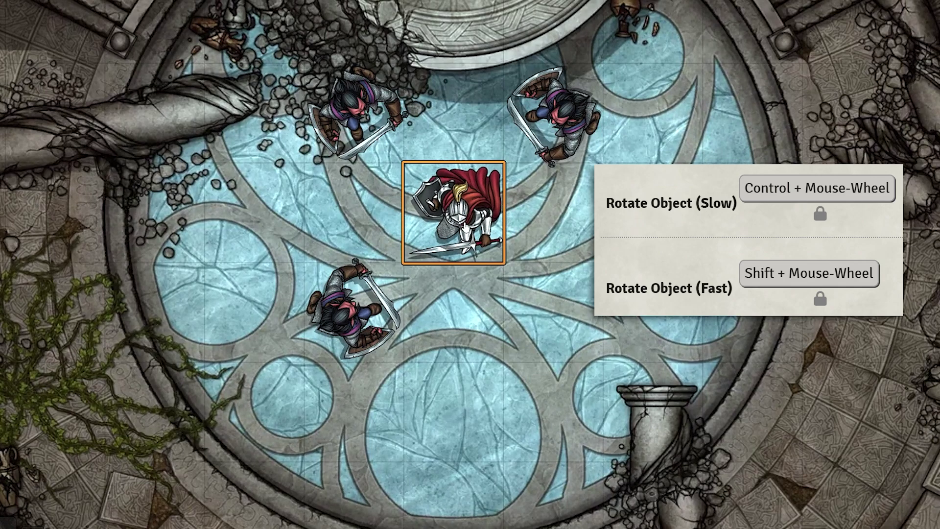
left_click(571, 131)
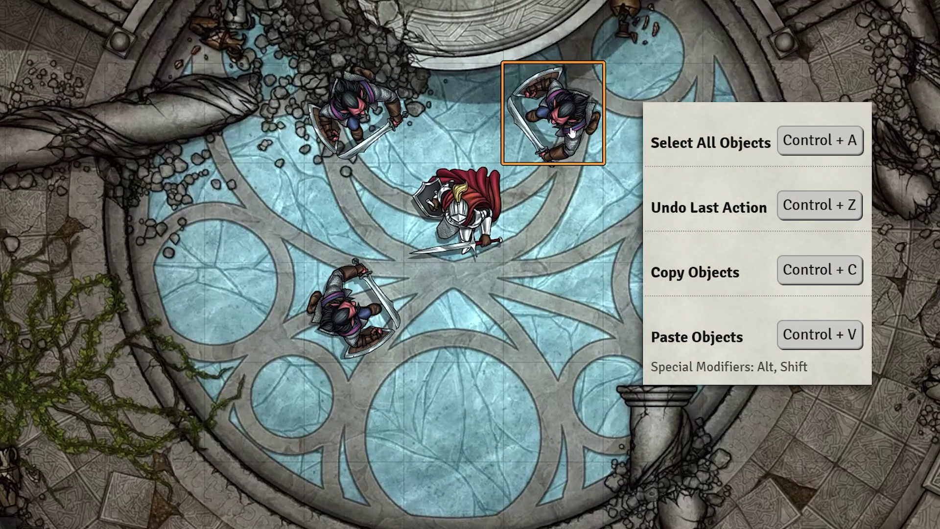
key("ctrl+c")
key("ctrl+v")
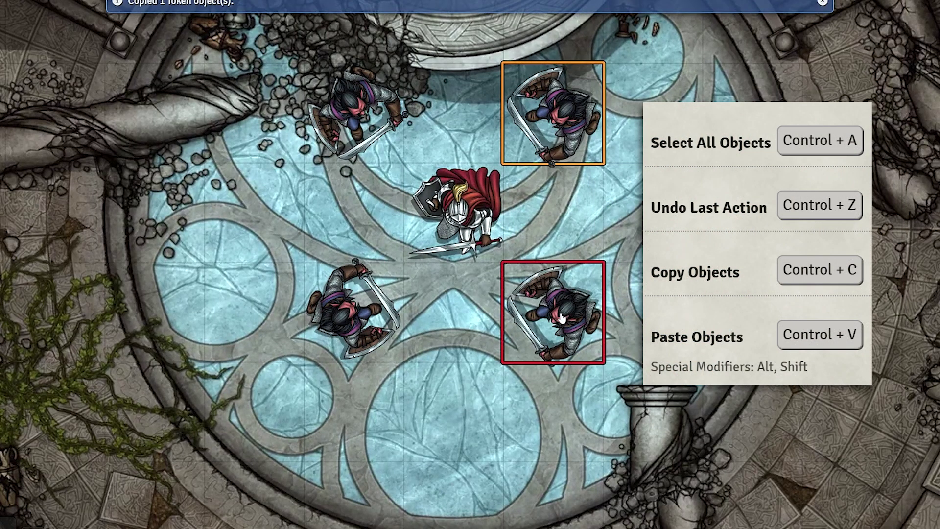
left_click(563, 314)
scroll(564, 313, "down", 5)
scroll(565, 311, "down", 2)
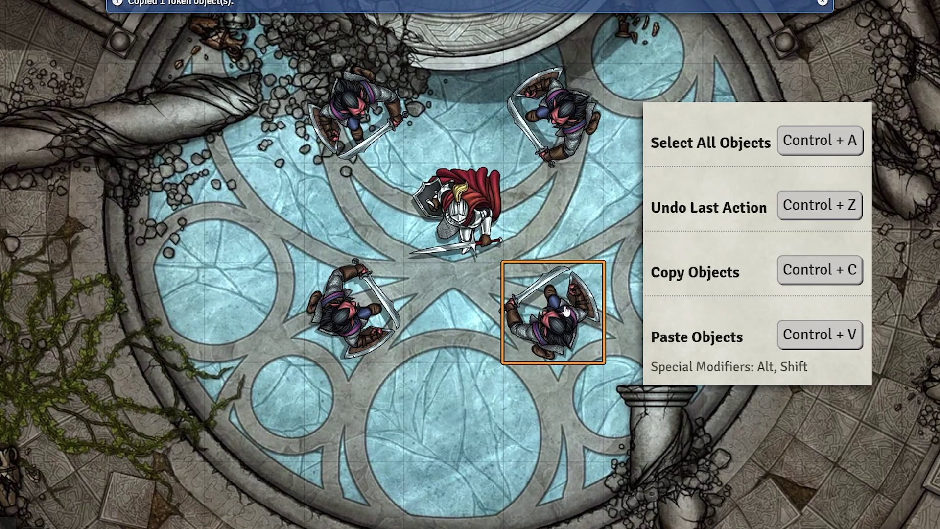
- Delete the pasted enemy copy and send a /roll 1d20 to chat
key("Delete")
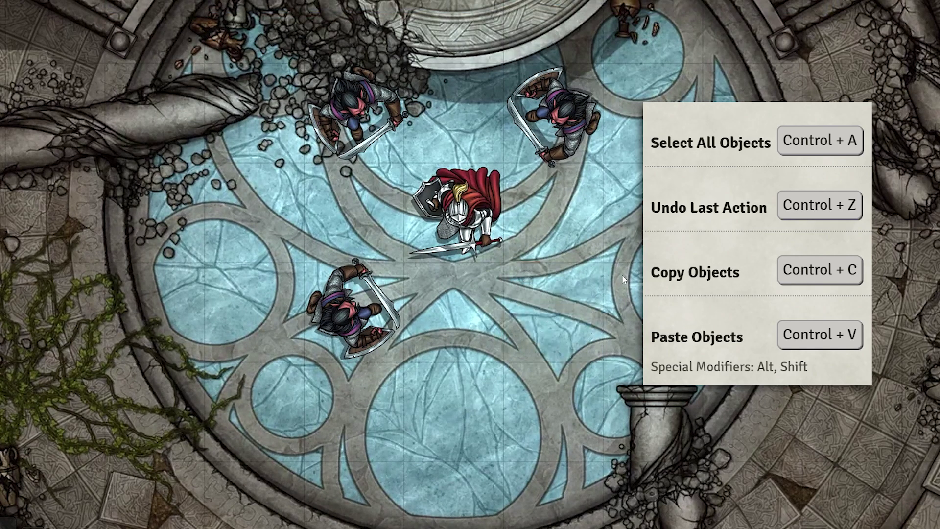
type("/roll 1d20")
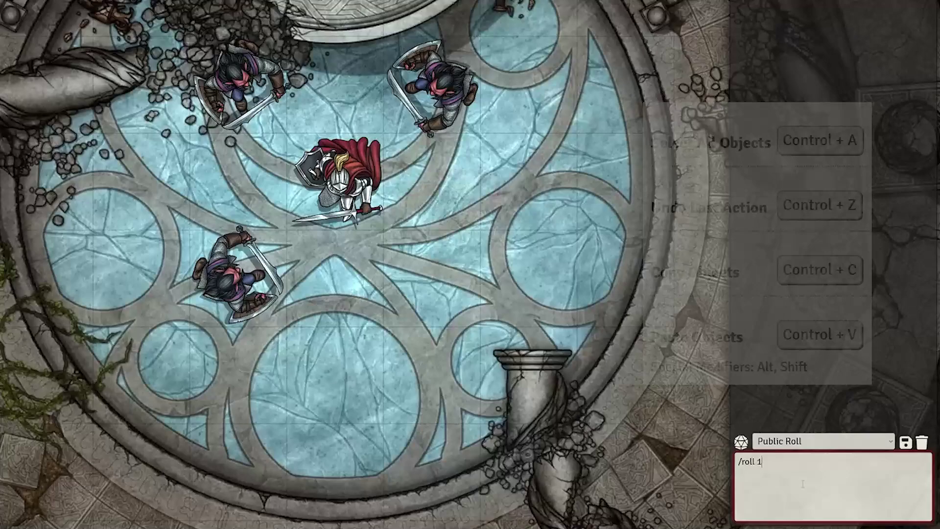
key("Return")
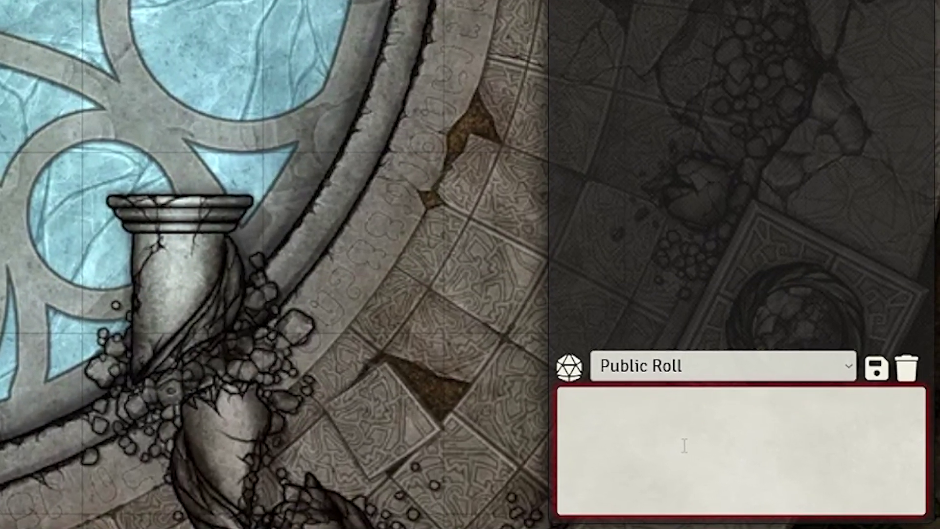
type("/roll 2d")
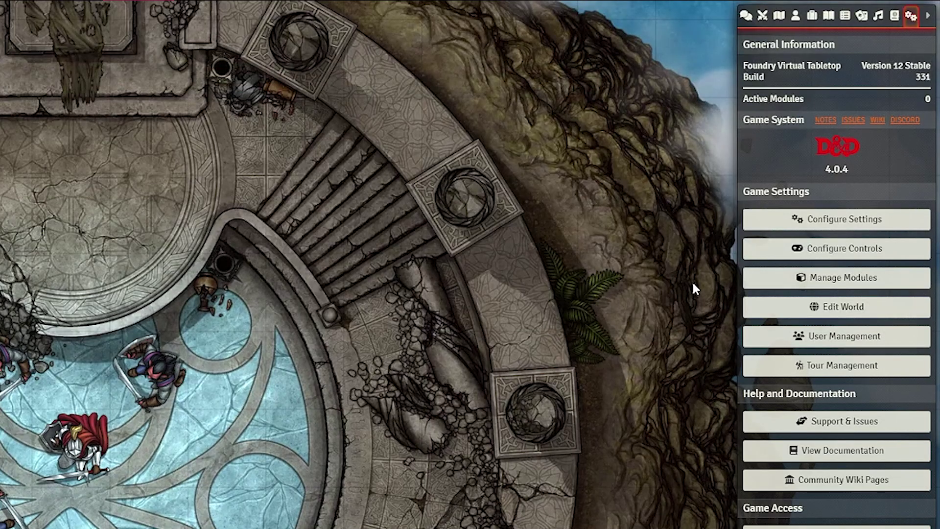
- Enable Dice So Nice!, Dice Tray and Monk's Combat Marker, then save module settings
left_click(795, 279)
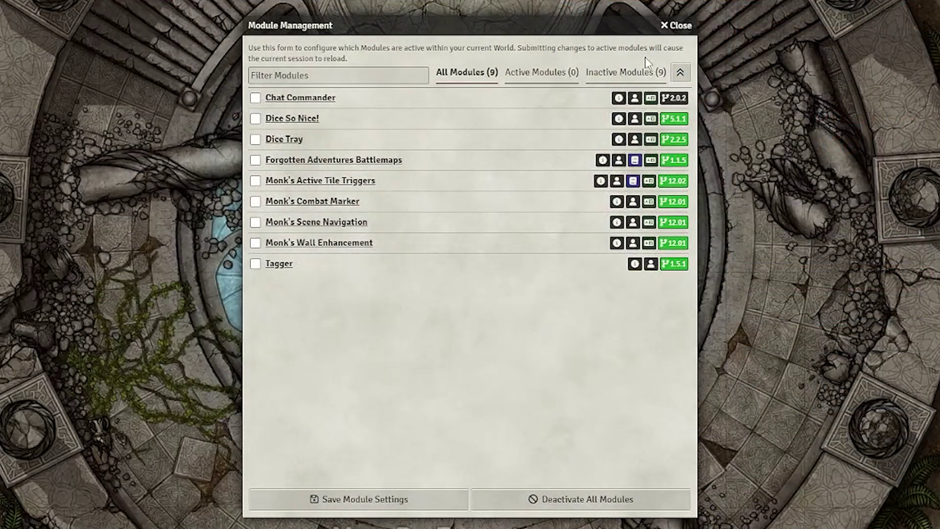
left_click(277, 120)
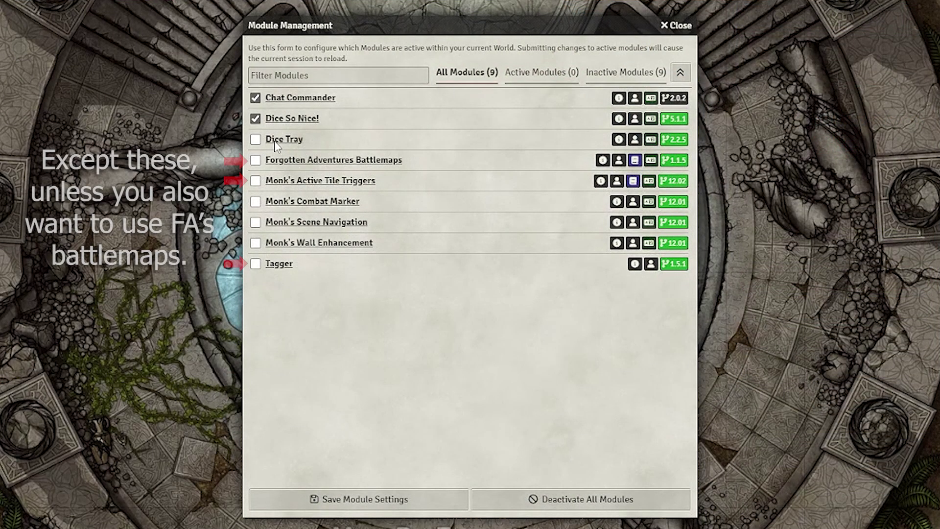
left_click(274, 140)
left_click(272, 202)
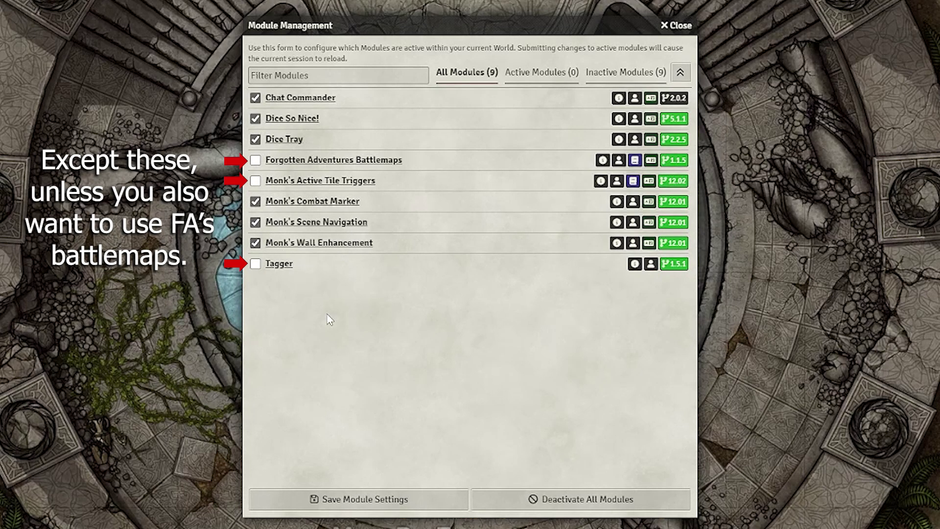
left_click(407, 499)
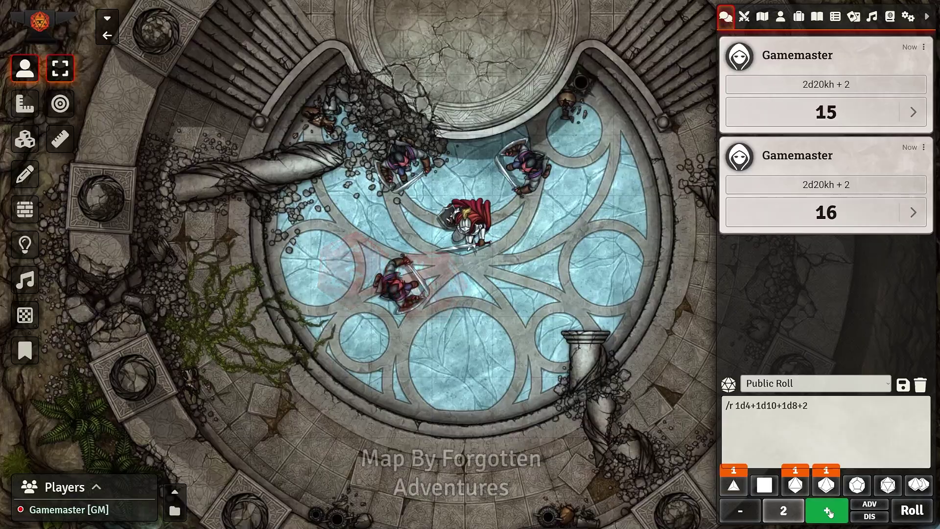
- Roll the 2d4kh + 2d10kh + 2d8kh + 2 tray pool, then recall the last chat command
left_click(912, 512)
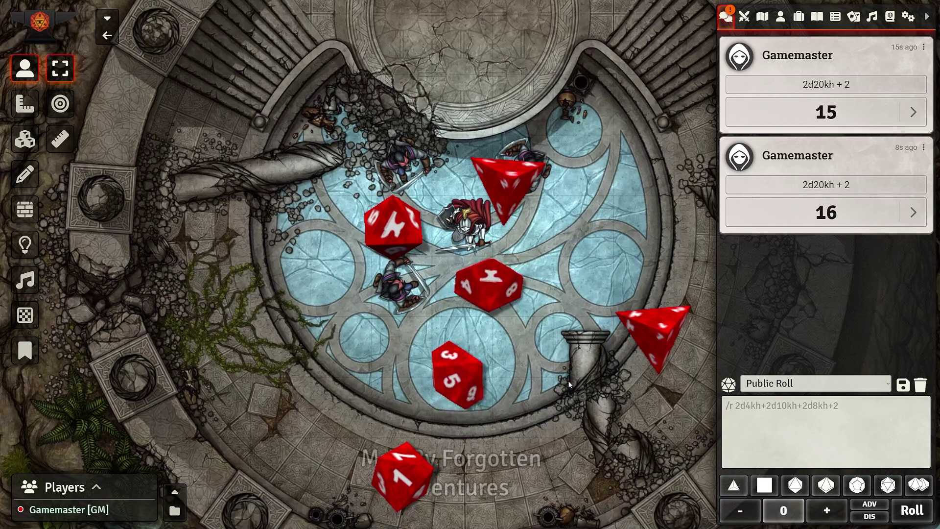
left_click(796, 412)
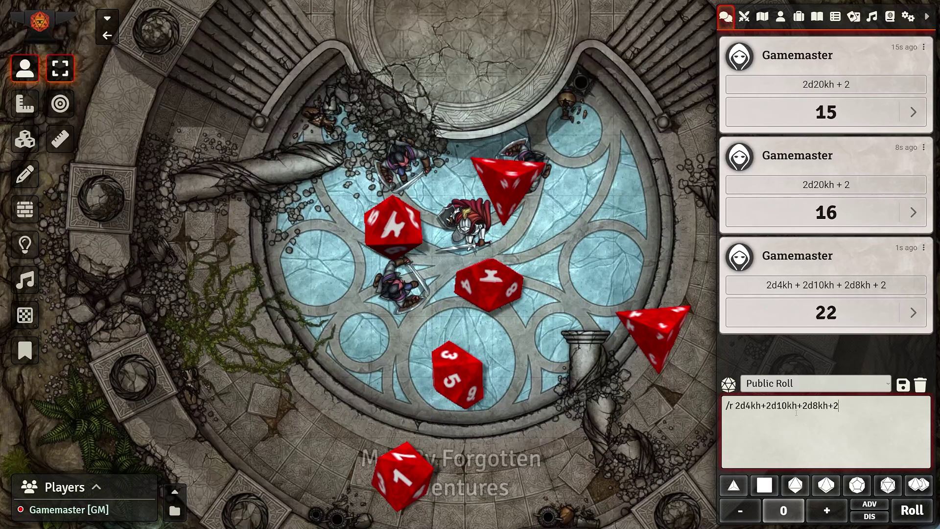
key("Up")
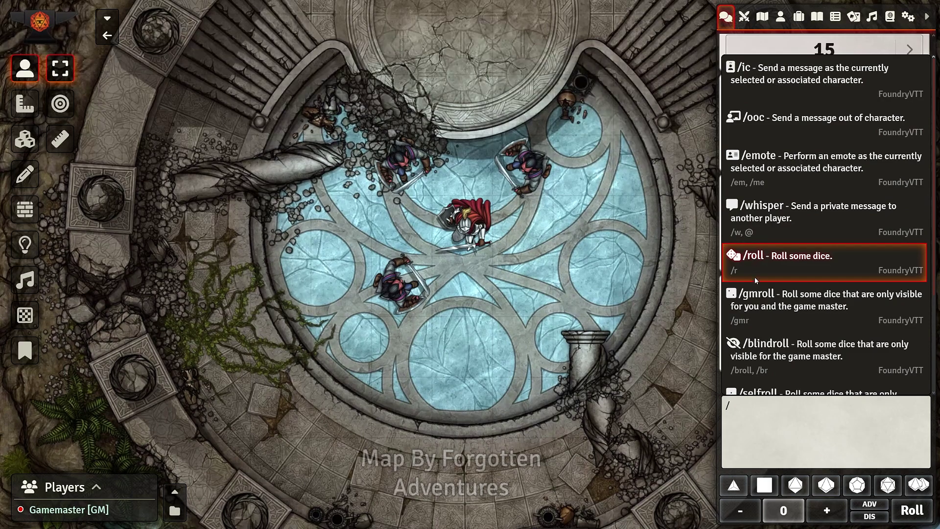
left_click(755, 305)
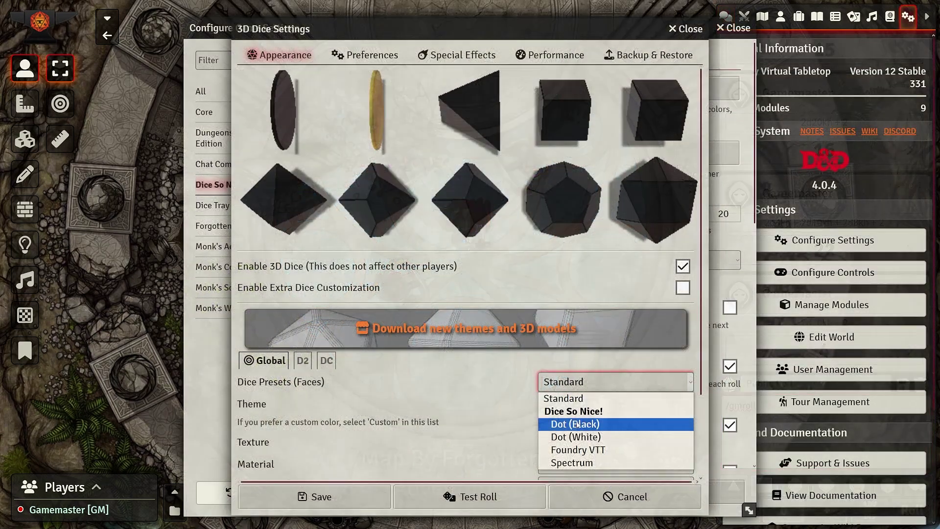
- Give the 3D dice the Foundry VTT face preset and a Marble texture
left_click(563, 447)
left_click(612, 339)
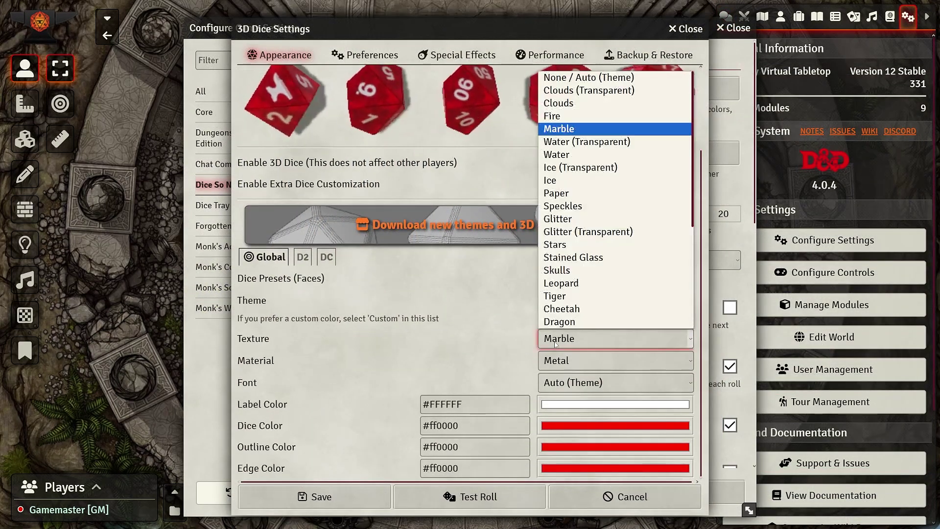
left_click(481, 320)
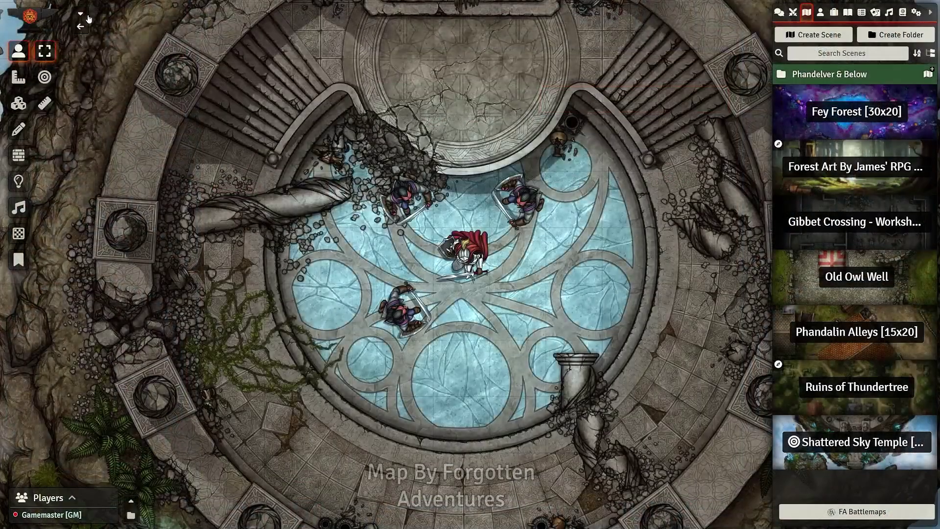
- Browse the Chapter 1 scene folder, then load Gibbet Crossing and then Ruins of Thundertree
left_click(87, 17)
left_click(130, 47)
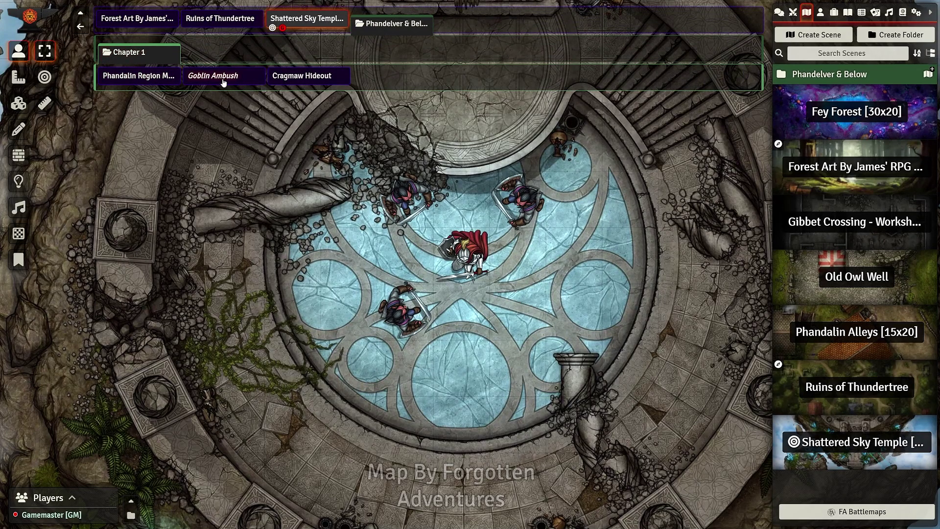
left_click(130, 51)
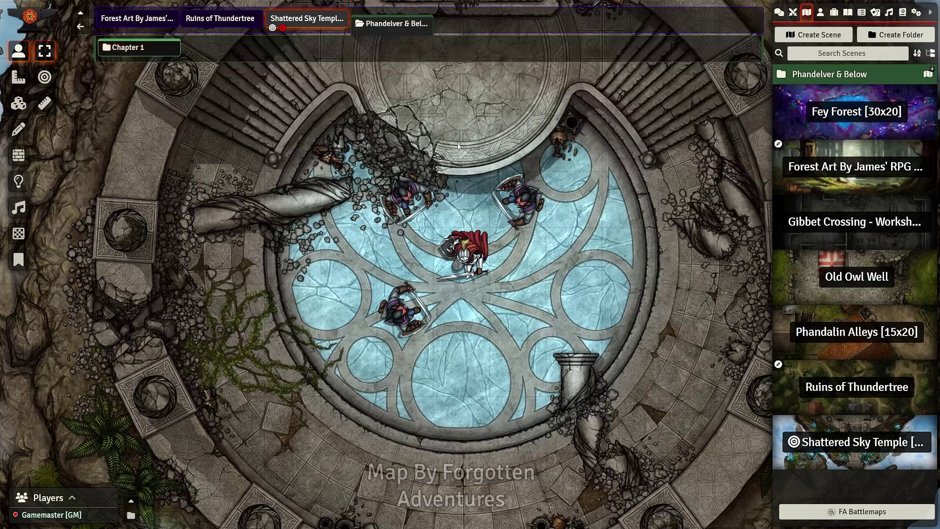
left_click(854, 223)
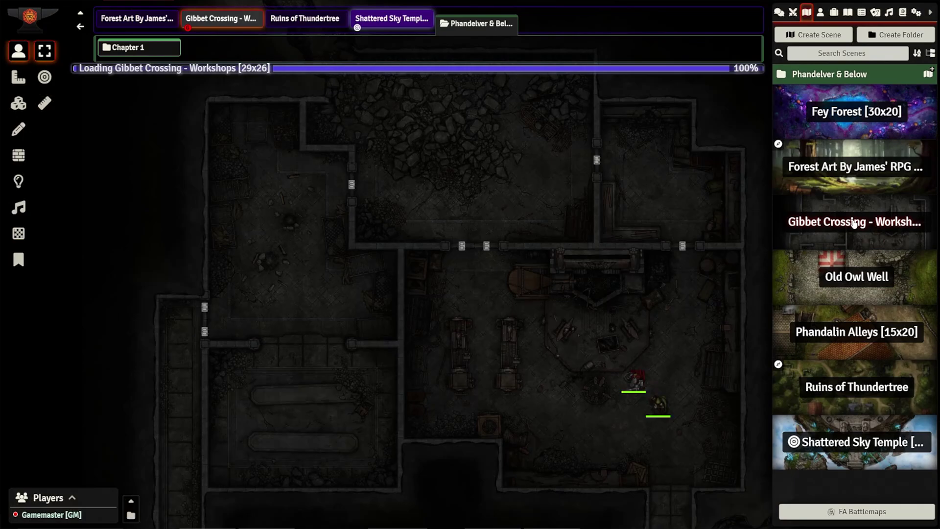
left_click(843, 377)
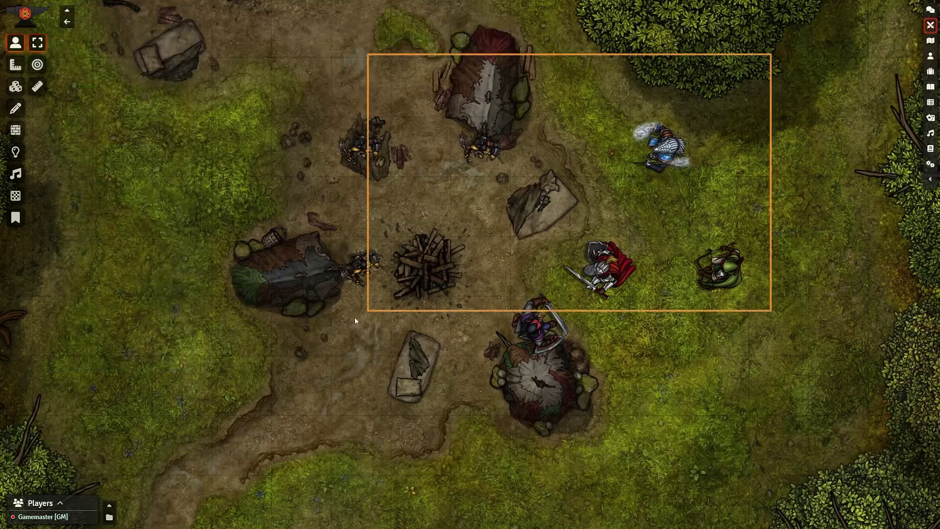
- Select the camp tokens and place the Combat Tracker at the upper left
left_click_drag(356, 321, 355, 320)
right_click(603, 277)
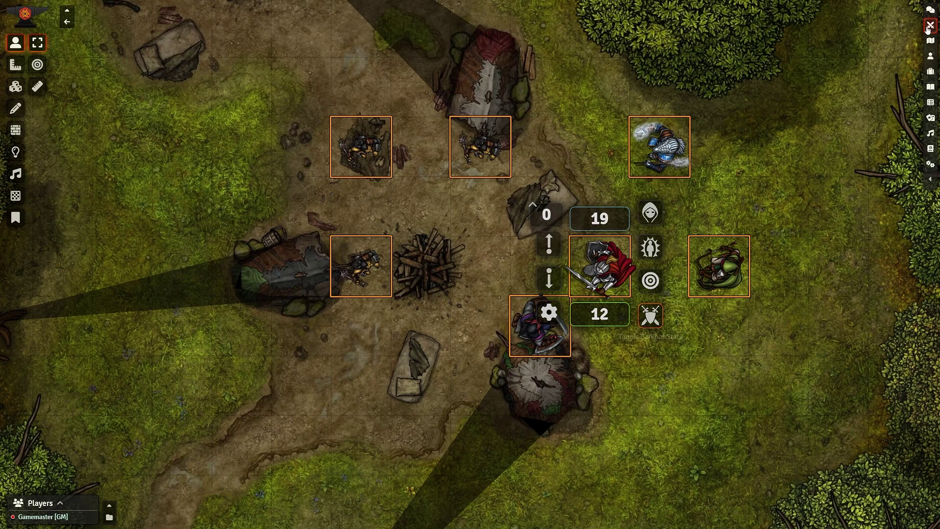
left_click(929, 27)
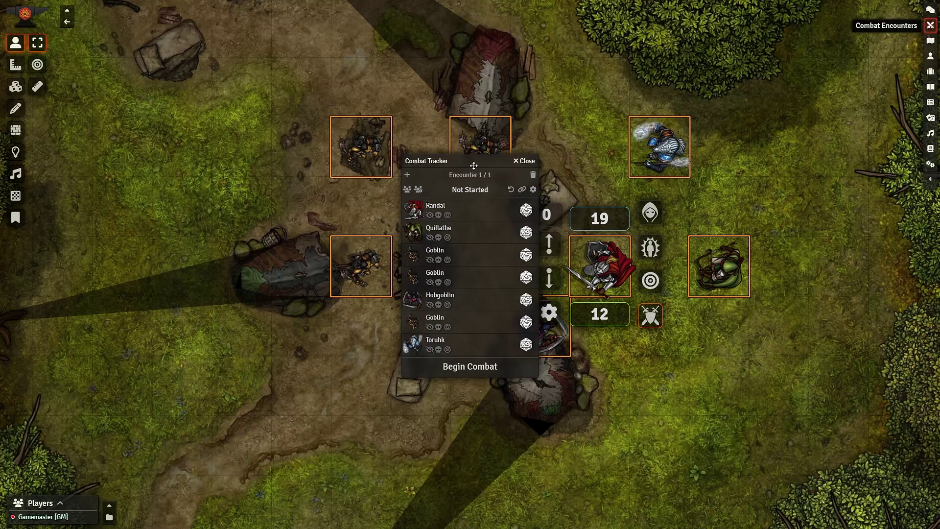
left_click_drag(474, 166, 252, 111)
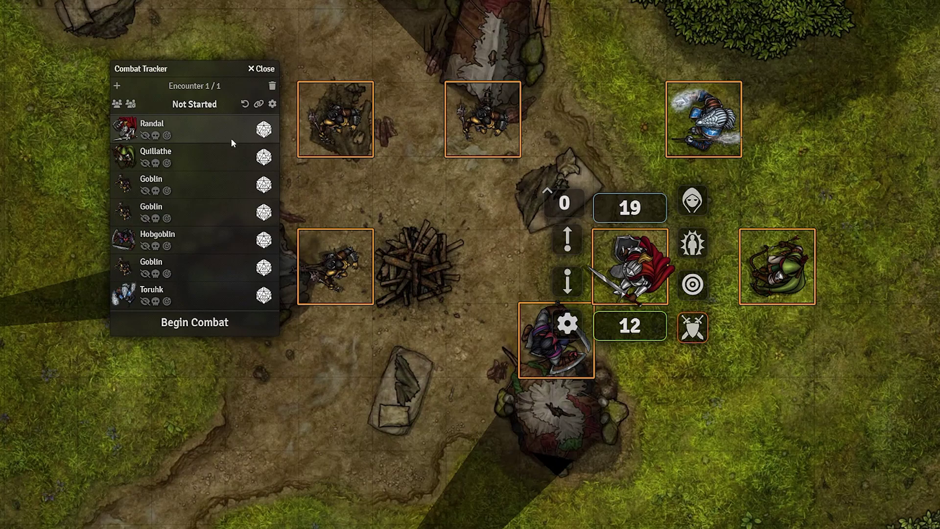
- Roll initiative for all combatants, begin Round 1, and pass the turn to Randal
left_click(264, 184)
left_click(130, 104)
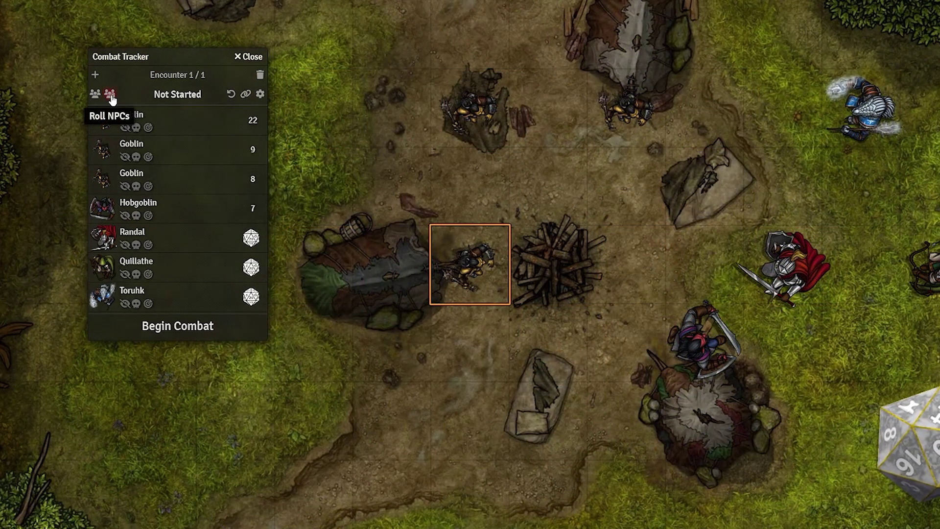
left_click(98, 97)
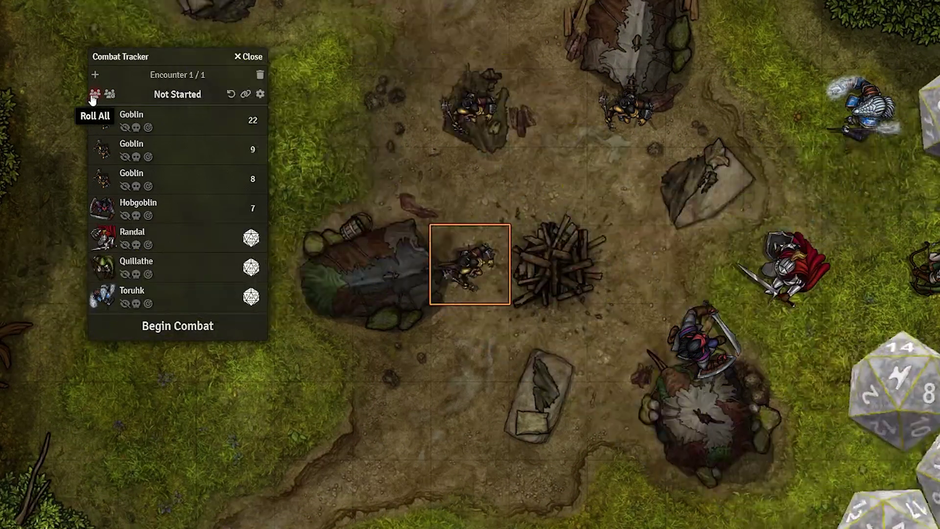
left_click(172, 329)
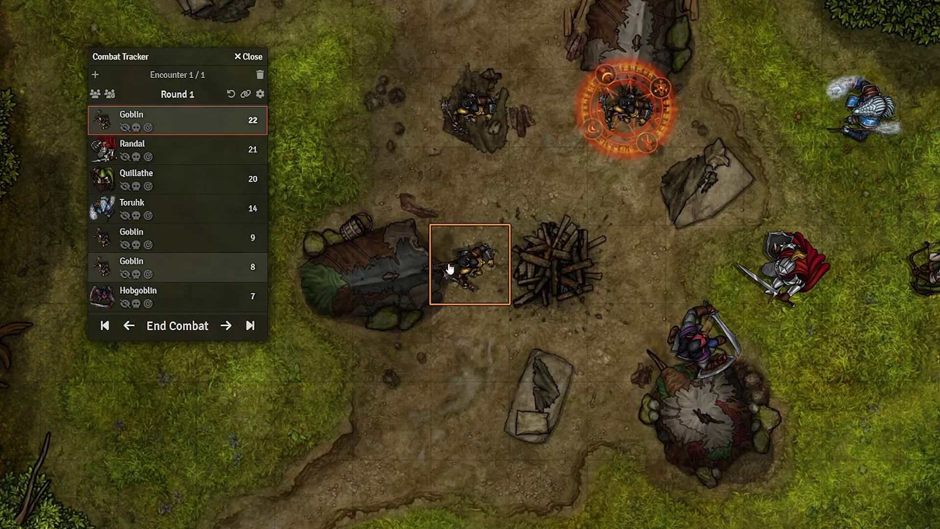
left_click_drag(588, 391, 481, 432)
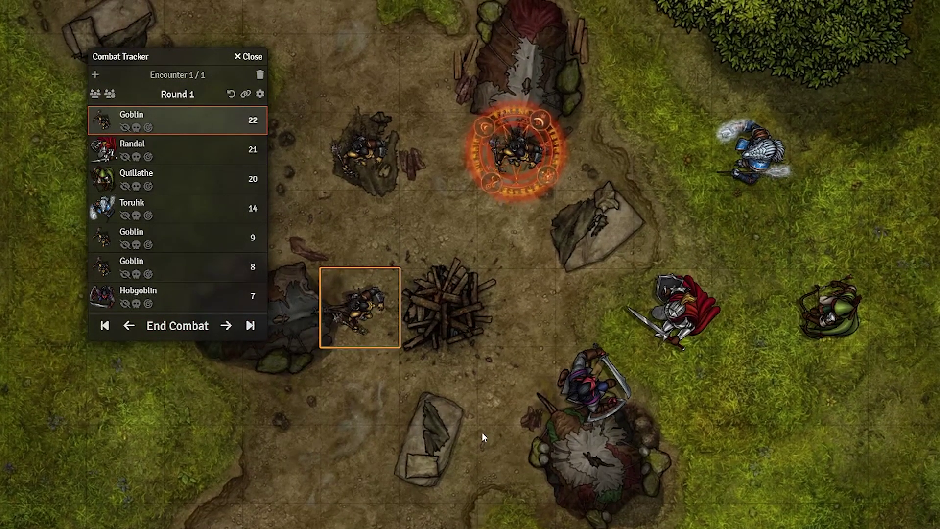
left_click(225, 326)
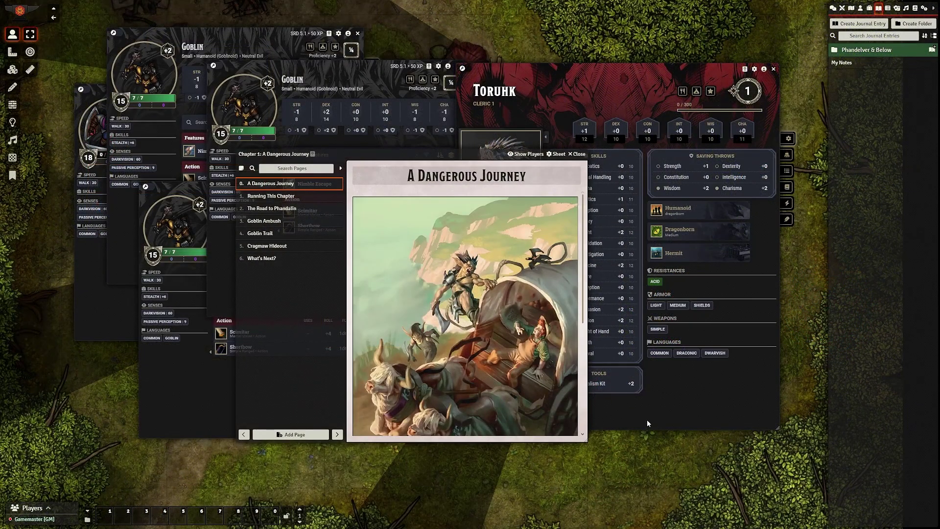
- Close the A Dangerous Journey journal and minimize the Toruhk, three Goblin and Hobgoblin sheets
scroll(494, 301, "down", 5)
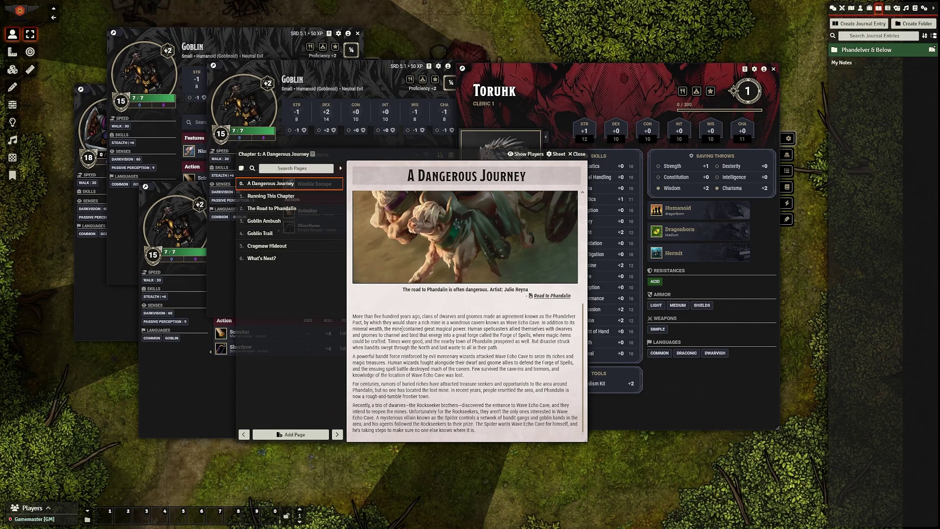
left_click(572, 154)
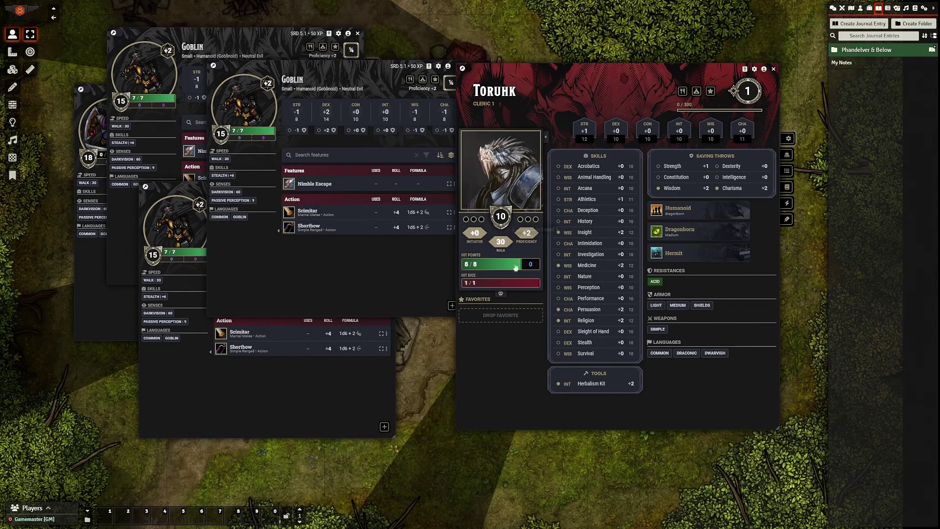
double_click(501, 65)
double_click(284, 63)
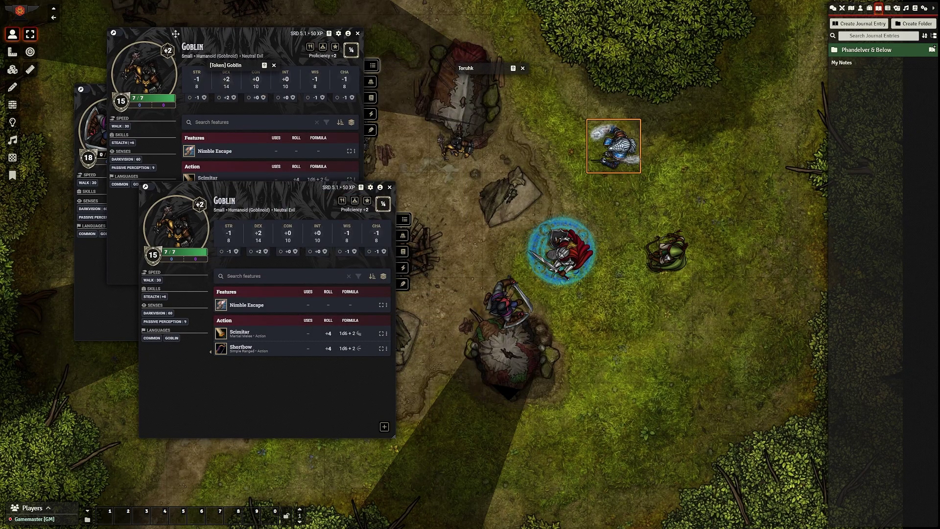
double_click(230, 35)
double_click(188, 186)
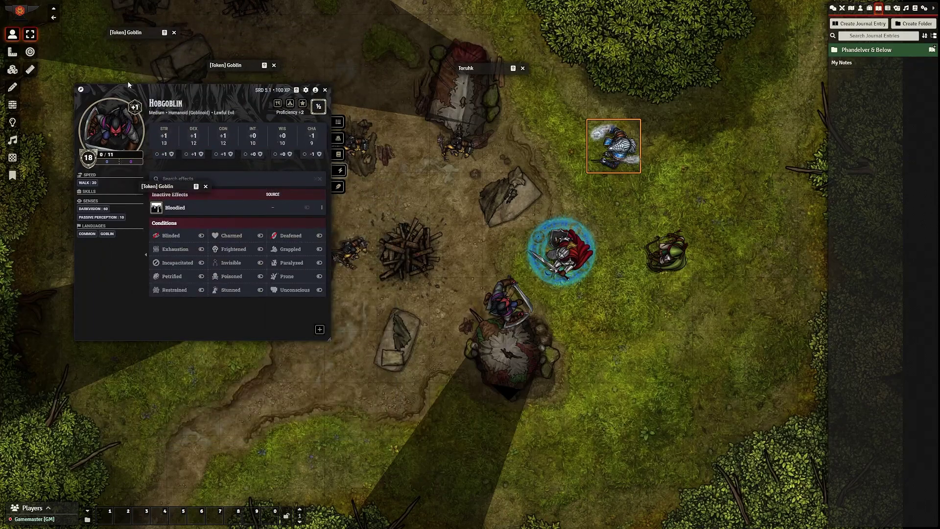
double_click(127, 89)
left_click_drag(128, 32, 96, 73)
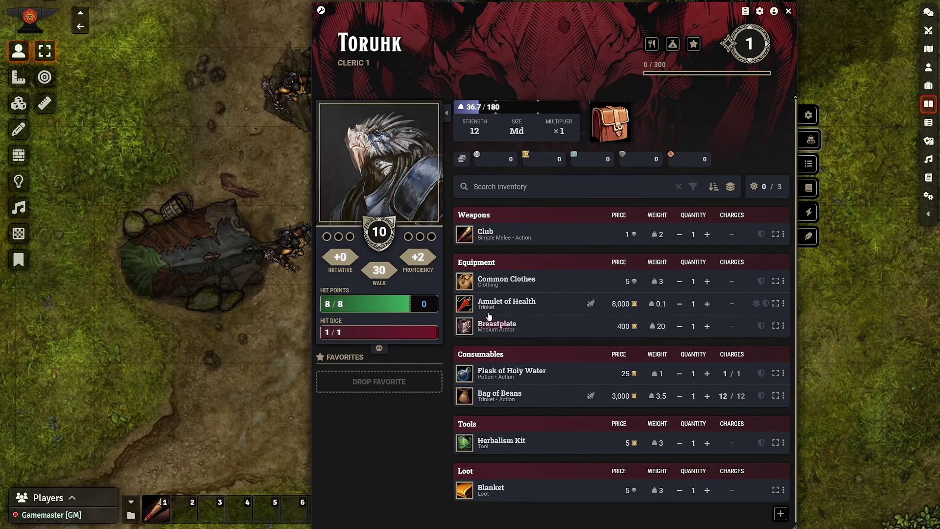
- Put Flask of Holy Water on the hotbar, then apply 17 critical Longsword damage to the Hobgoblin
left_click_drag(500, 379, 183, 508)
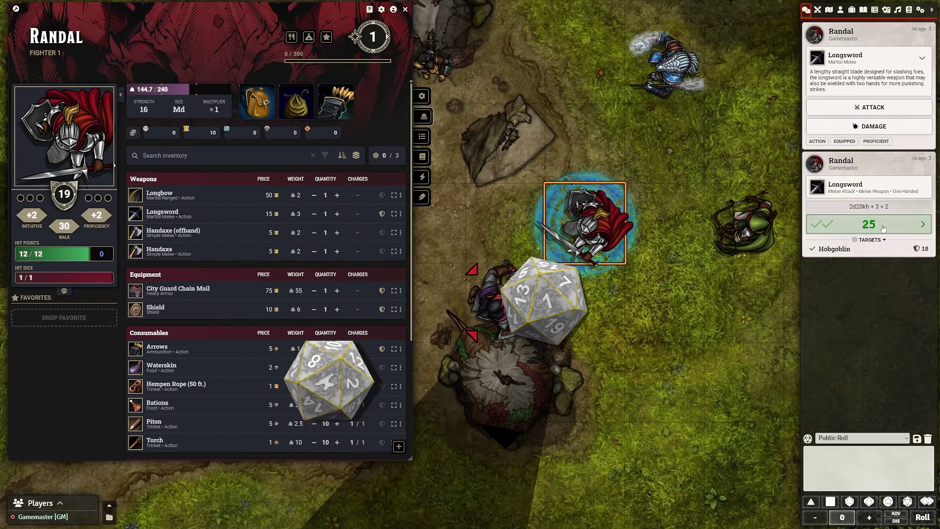
left_click(882, 229)
left_click(873, 126)
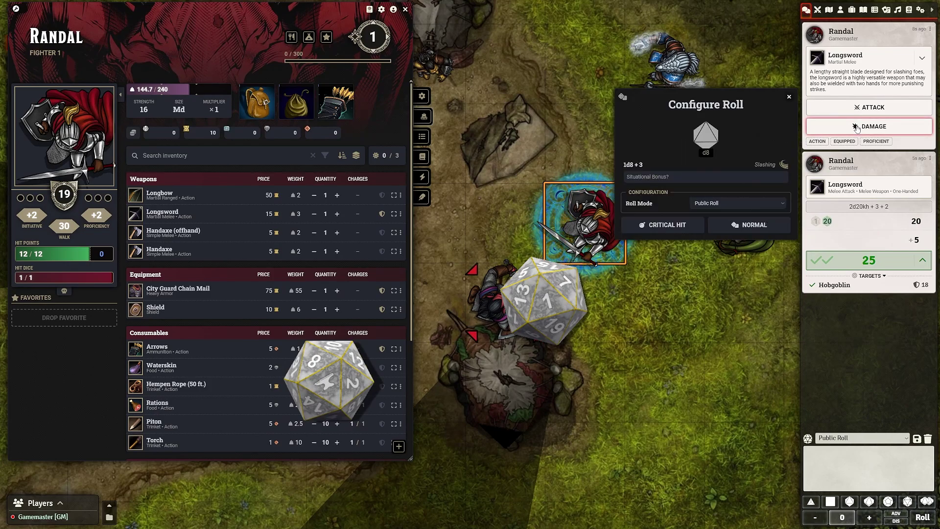
left_click(667, 224)
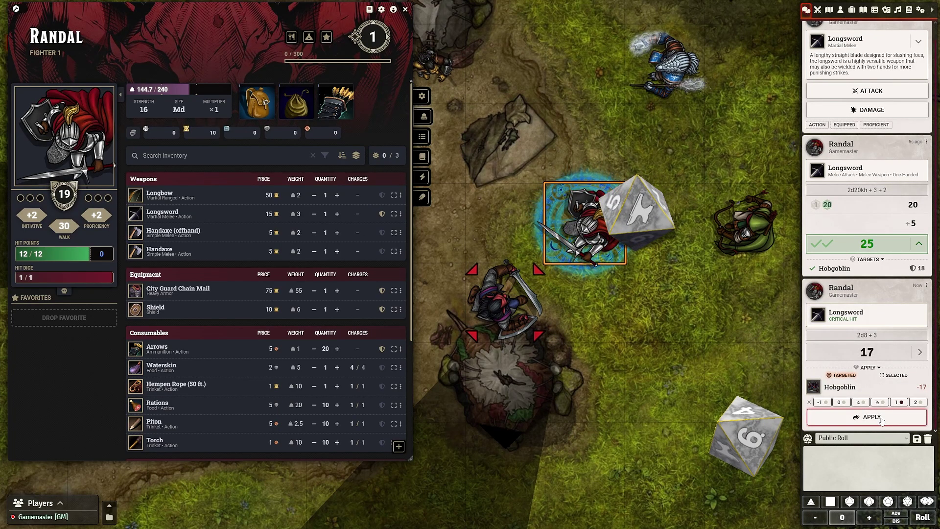
left_click(881, 419)
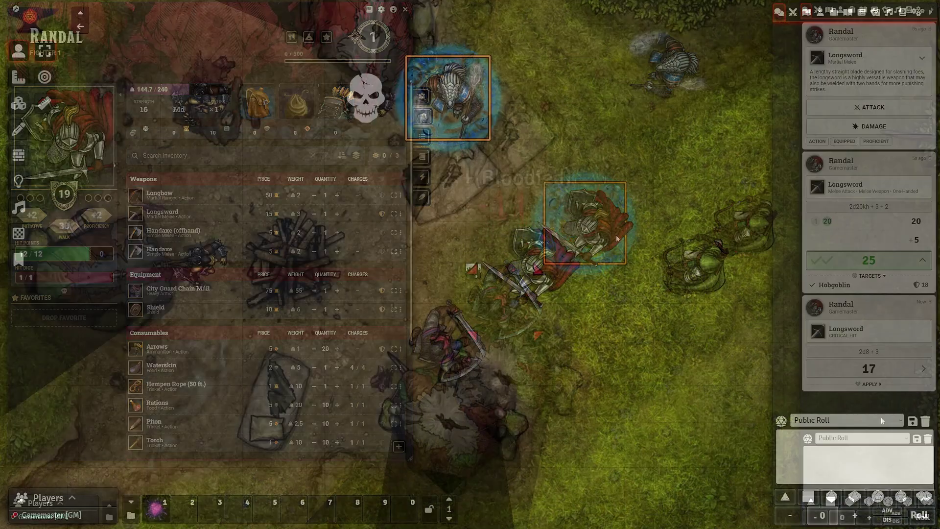
- Target the Hobgoblin, cast Command at 1st level, and roll its DC 12 Wisdom save normally
key("t")
key("1")
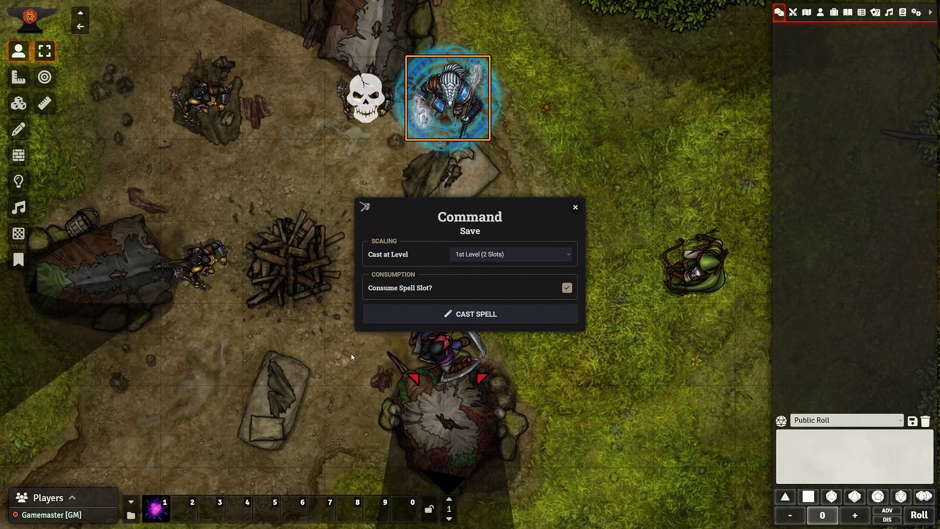
left_click(476, 315)
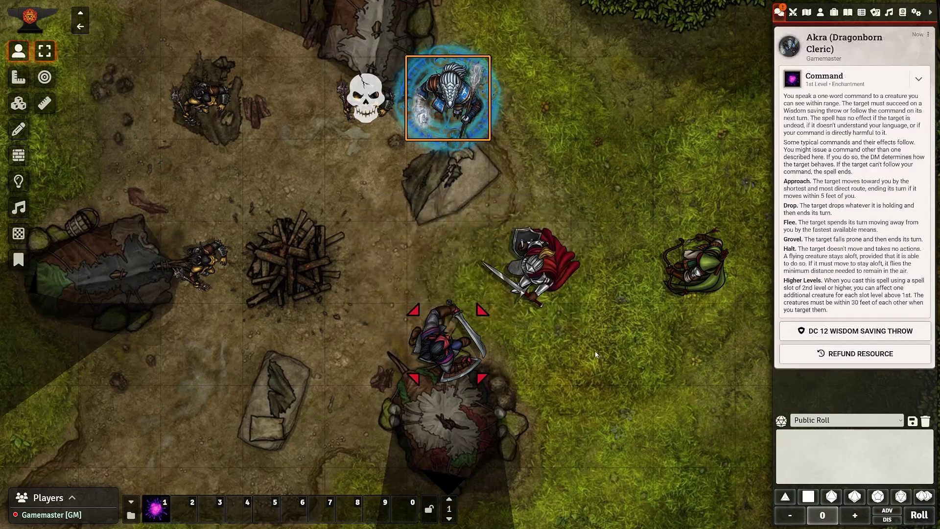
left_click(446, 343)
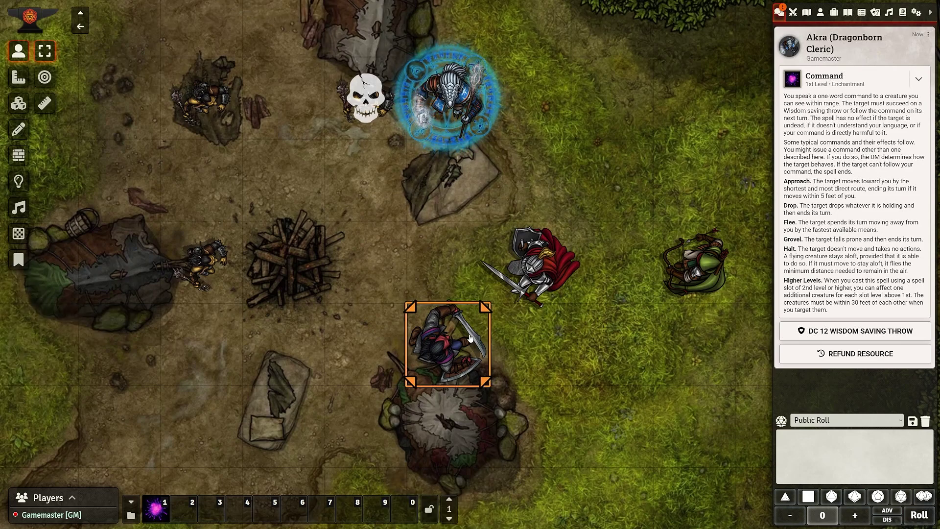
left_click(861, 331)
left_click(470, 299)
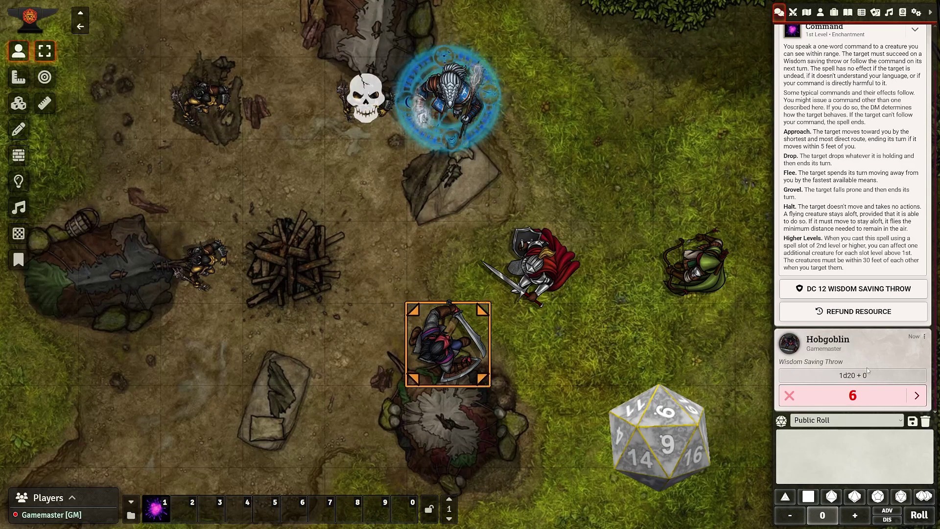
left_click(863, 402)
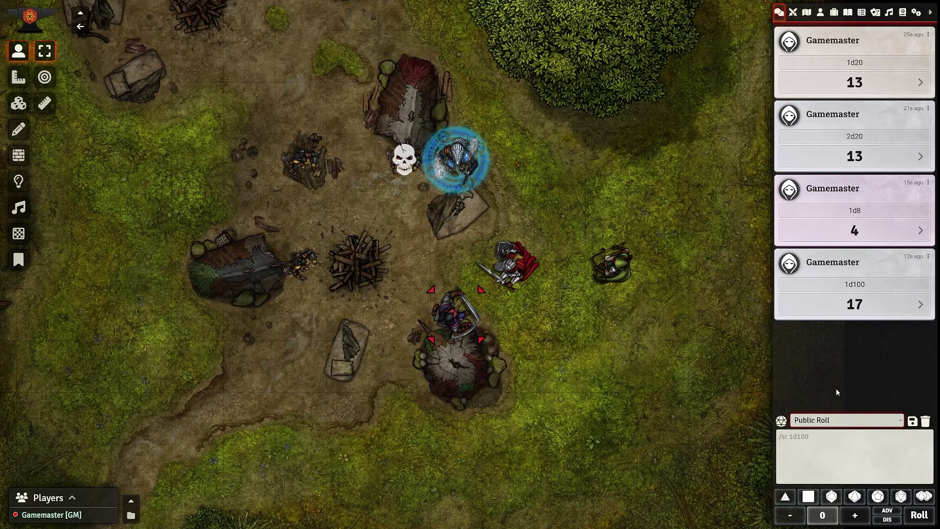
- Switch the roll mode to Private GM Roll and back to Public Roll
left_click(818, 420)
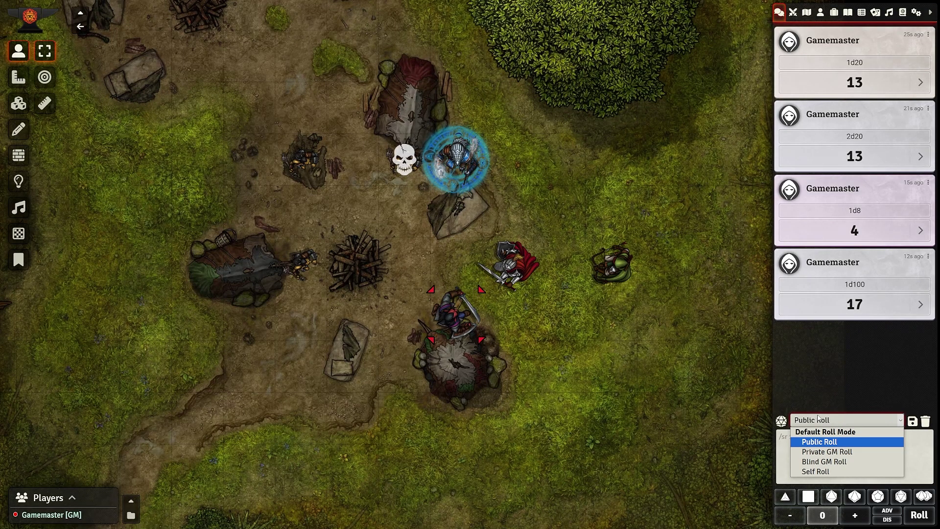
left_click(821, 451)
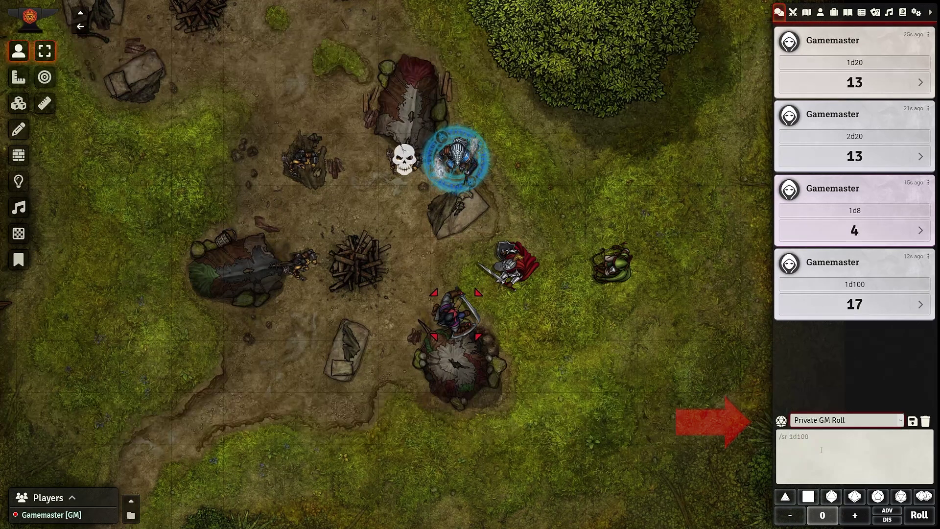
left_click(821, 424)
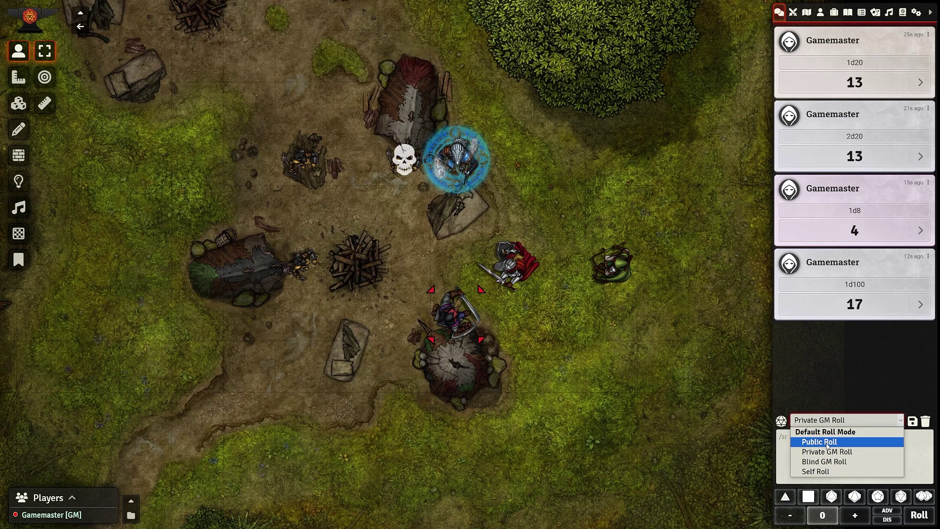
left_click(827, 442)
- Keep Private GM Roll as the roll mode and reveal the blind 1d8 roll to everyone
left_click(830, 424)
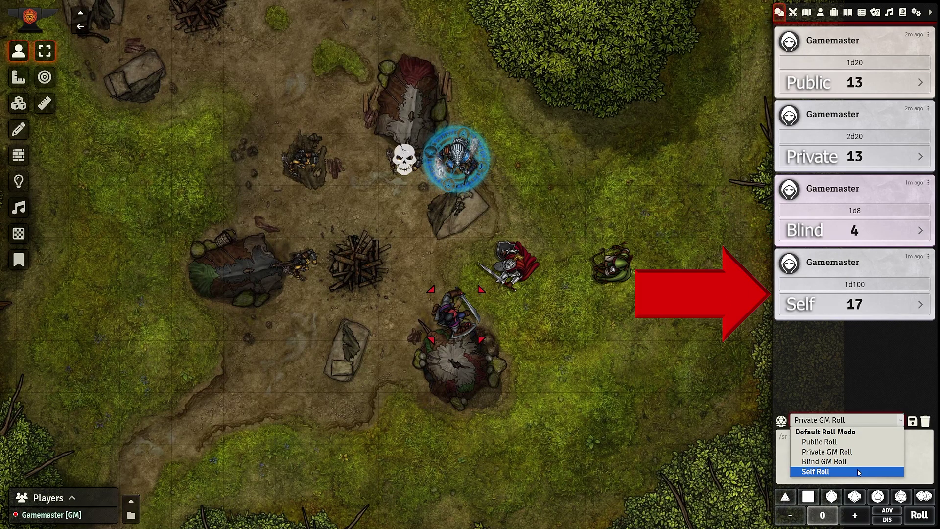
left_click(871, 361)
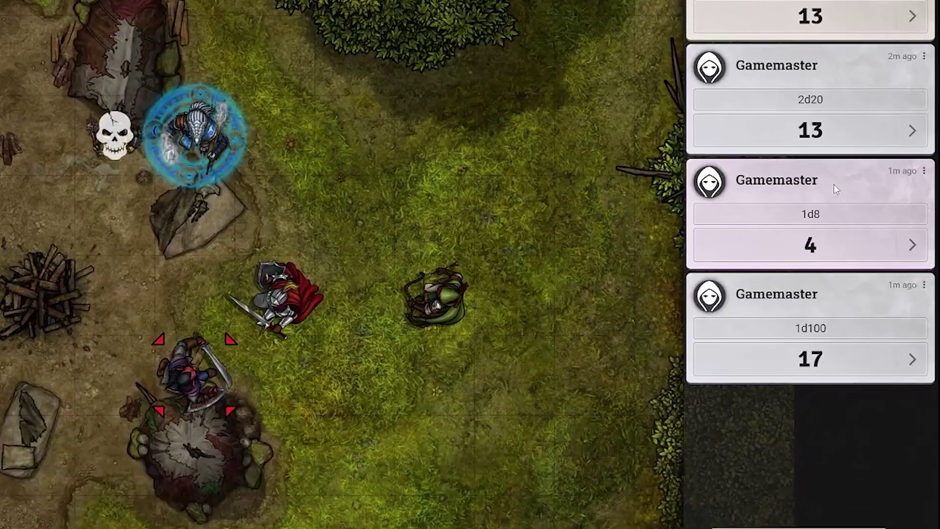
right_click(869, 190)
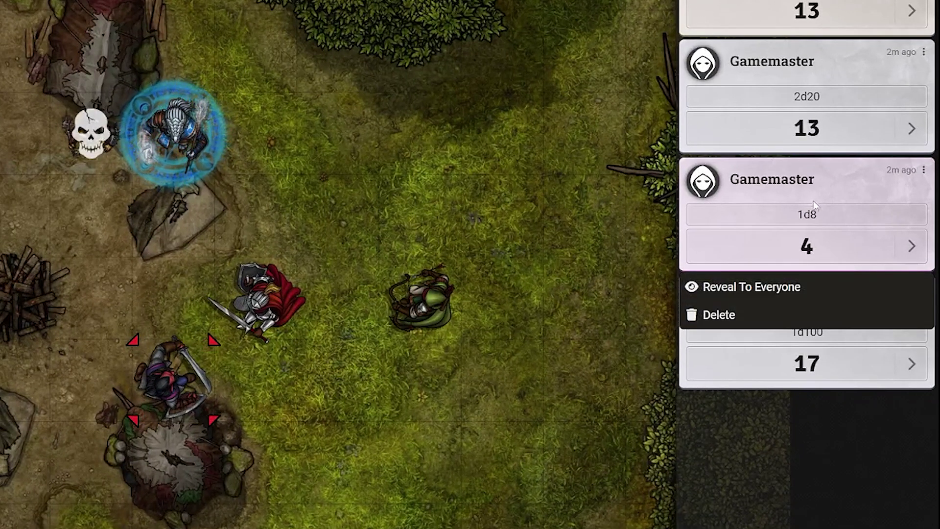
left_click(772, 290)
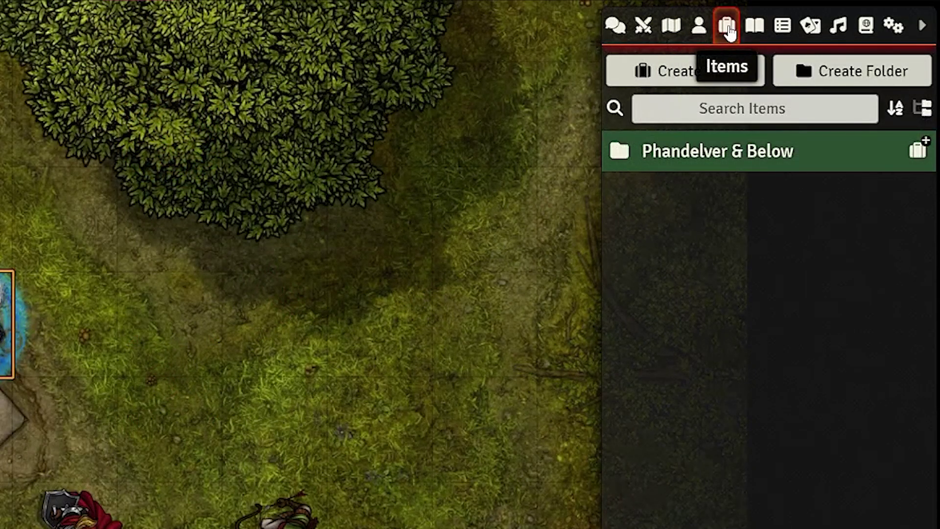
- Copy the Mace Of Ultimate Epicness into the Items directory and check its ownership settings
left_click(712, 152)
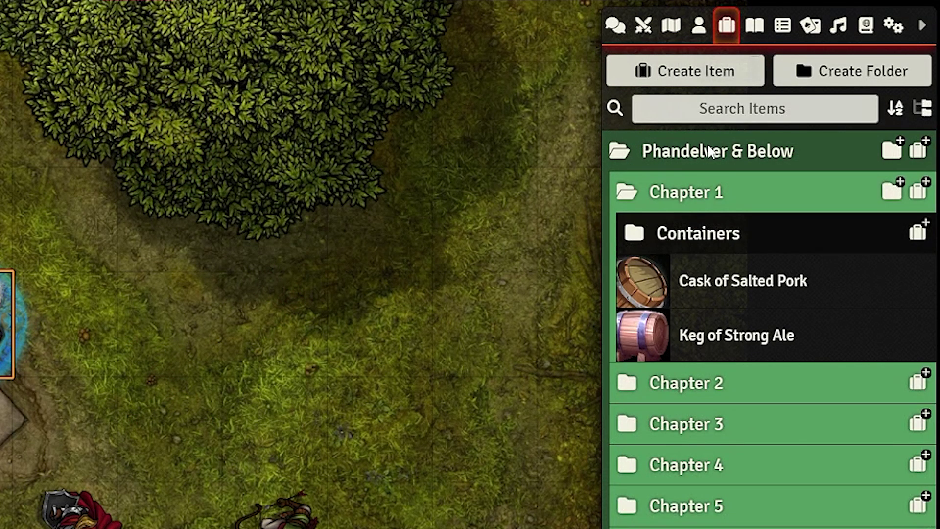
left_click(726, 157)
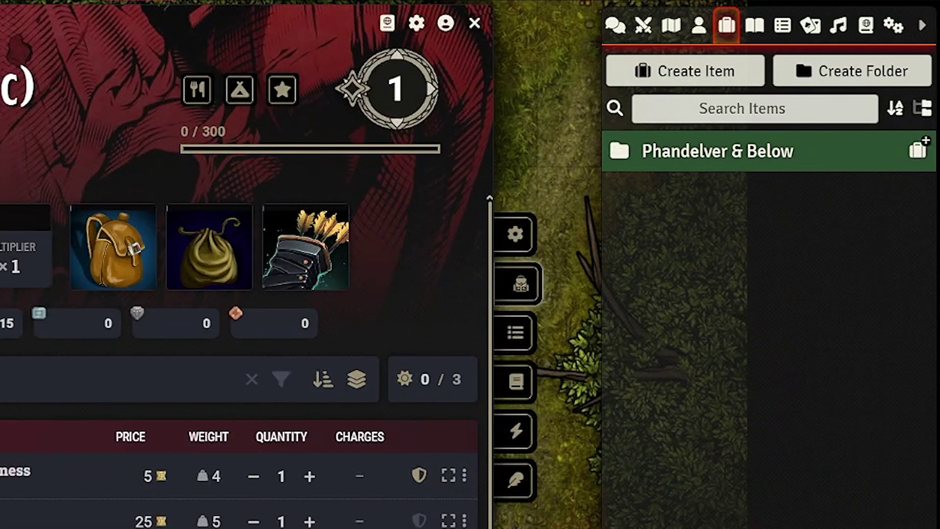
left_click_drag(29, 471, 719, 365)
right_click(732, 211)
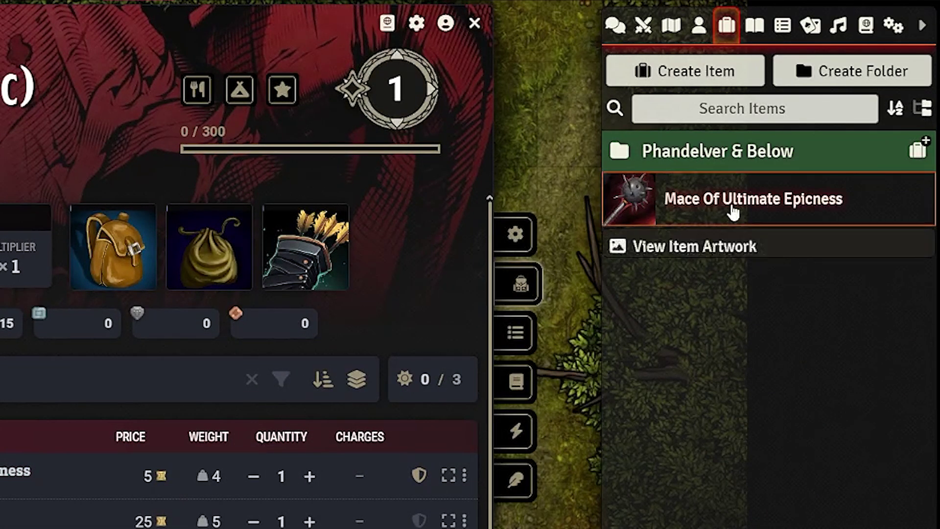
left_click(684, 281)
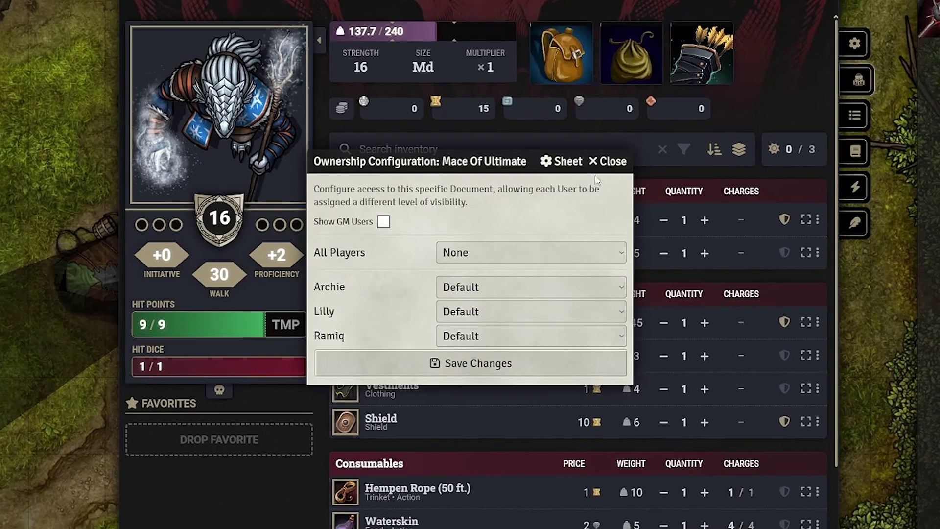
left_click(618, 153)
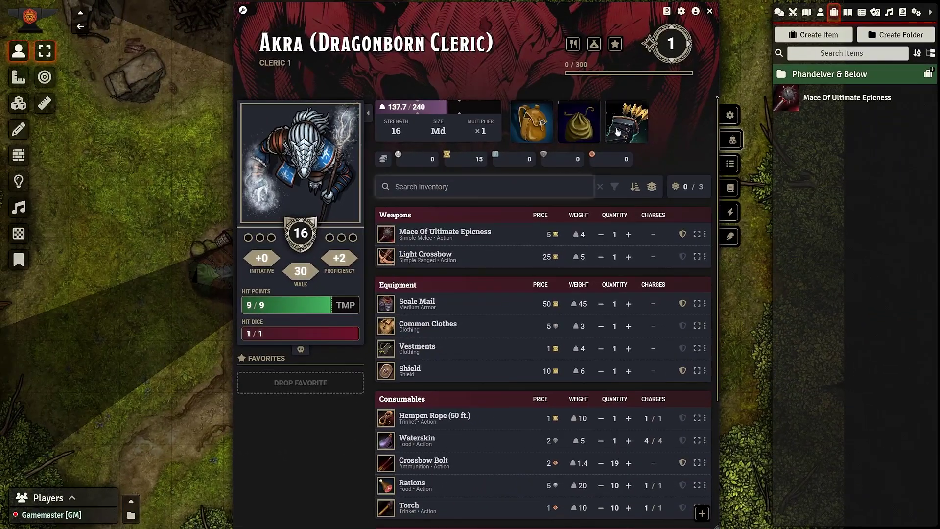
- Reopen Akra's sheet and start deleting the sidebar Mace Of Ultimate Epicness
left_click(710, 12)
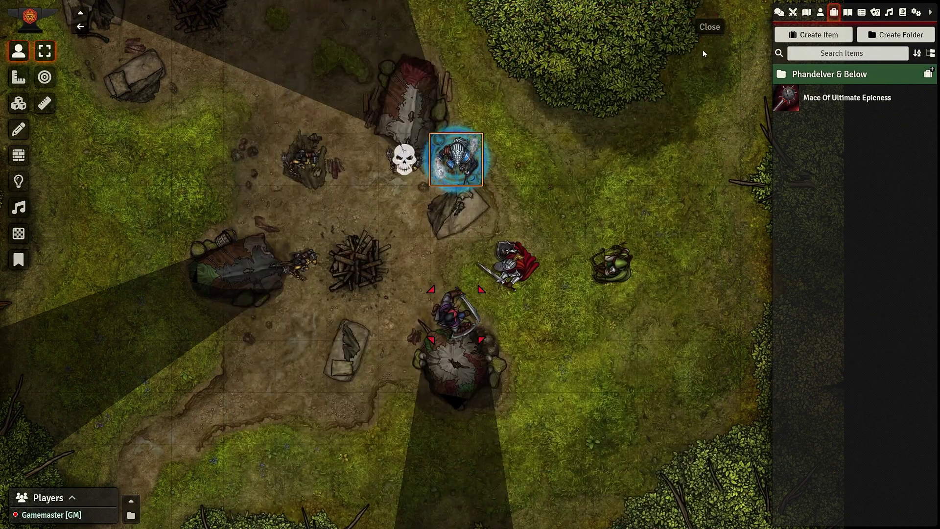
right_click(841, 103)
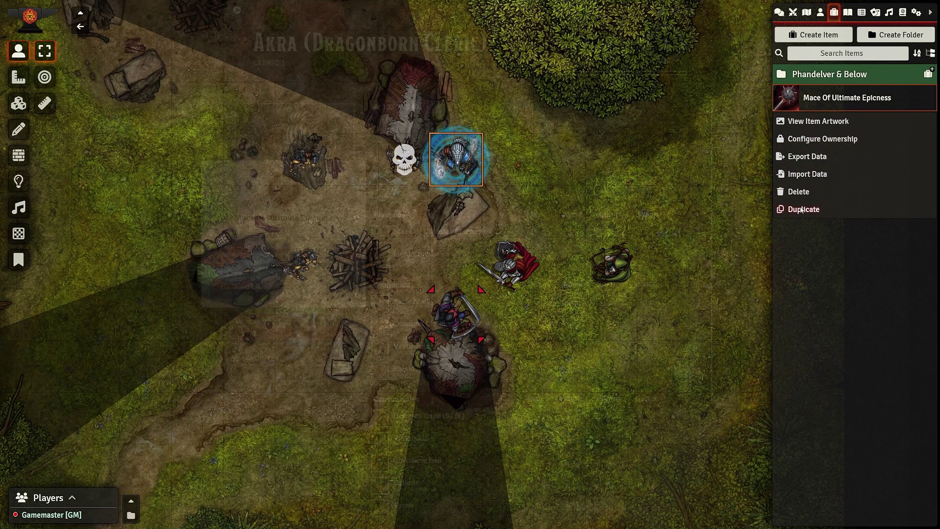
double_click(456, 159)
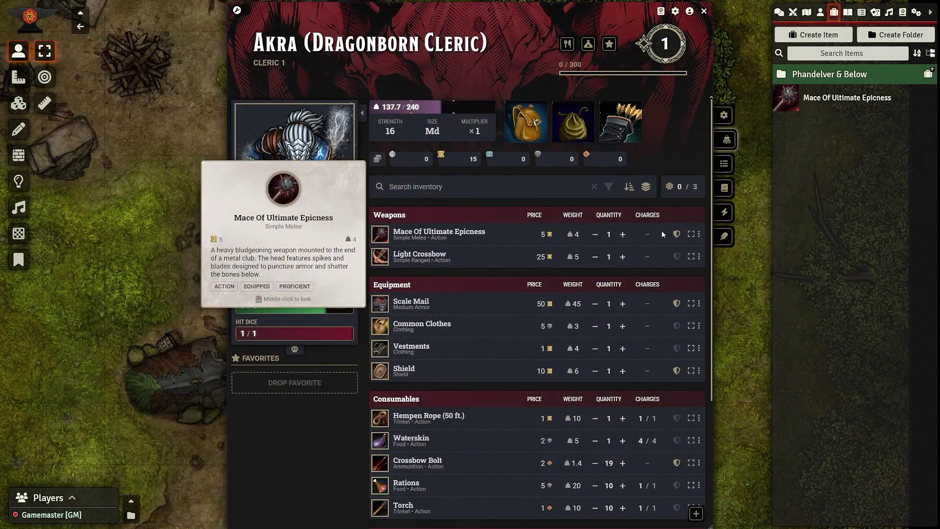
right_click(827, 107)
left_click(800, 196)
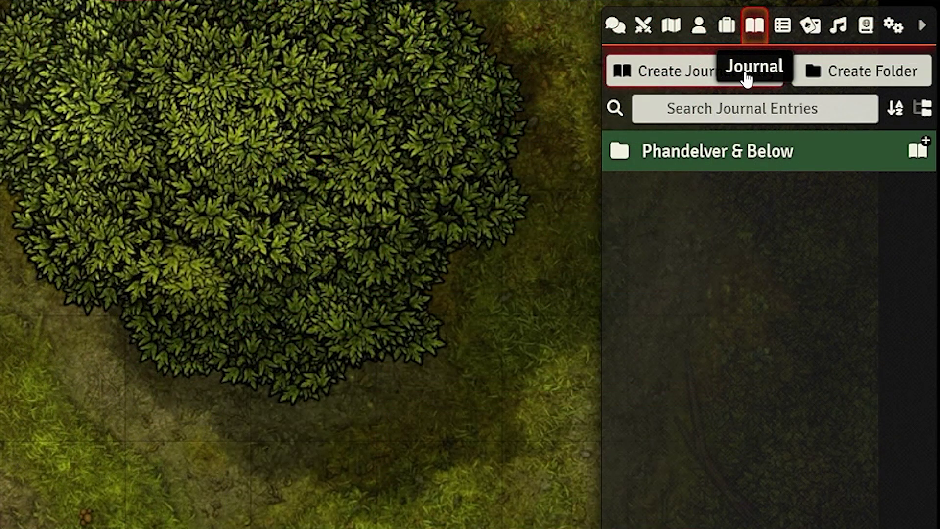
- Create a new journal entry named 'Journal 1'
left_click(747, 78)
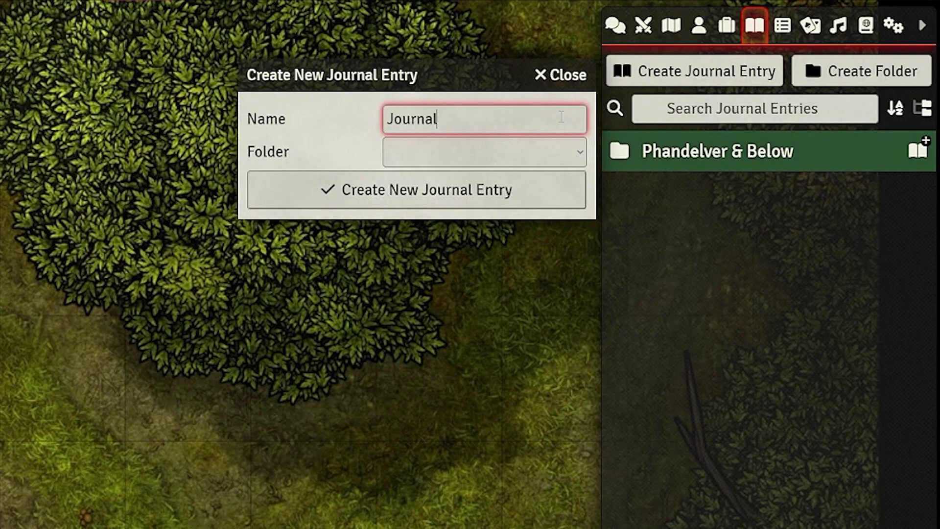
type("Journal 1")
key("Return")
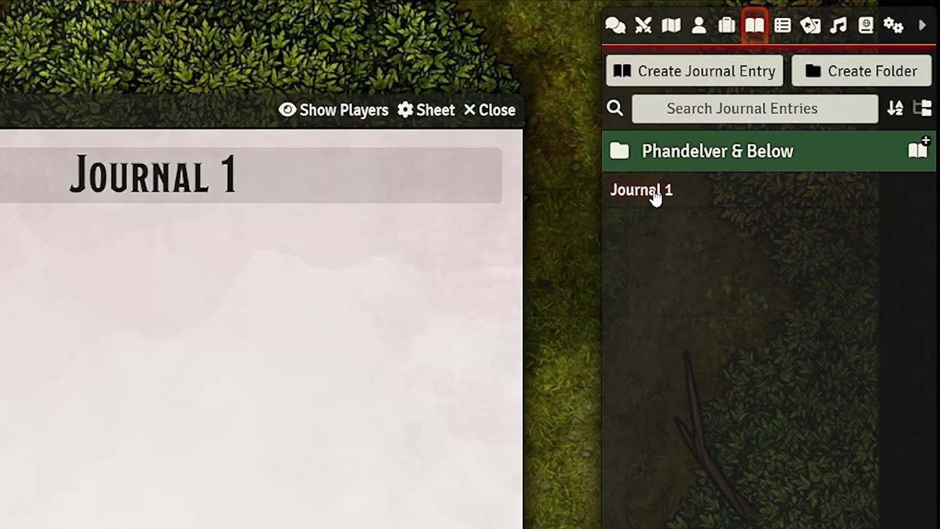
- Set Journal 1 ownership to Limited for all players and Owner for the second player
right_click(653, 192)
left_click(665, 228)
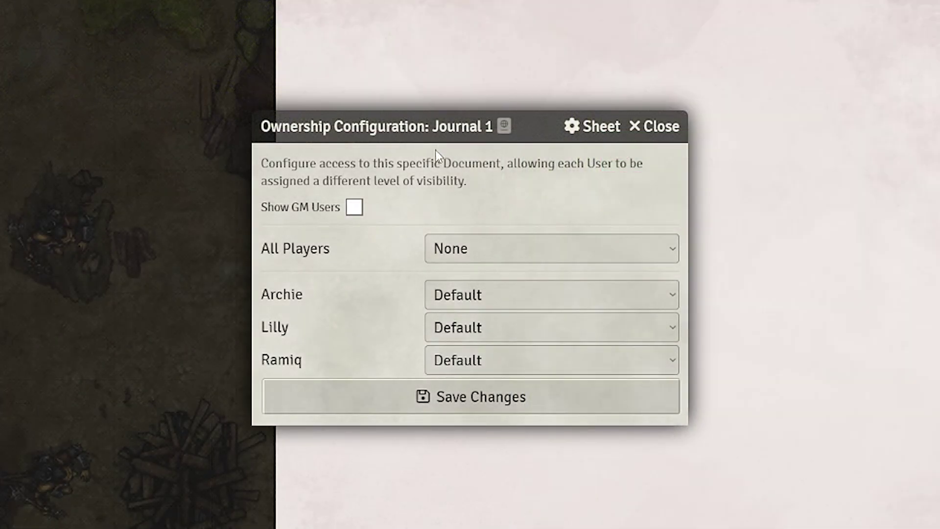
left_click(466, 257)
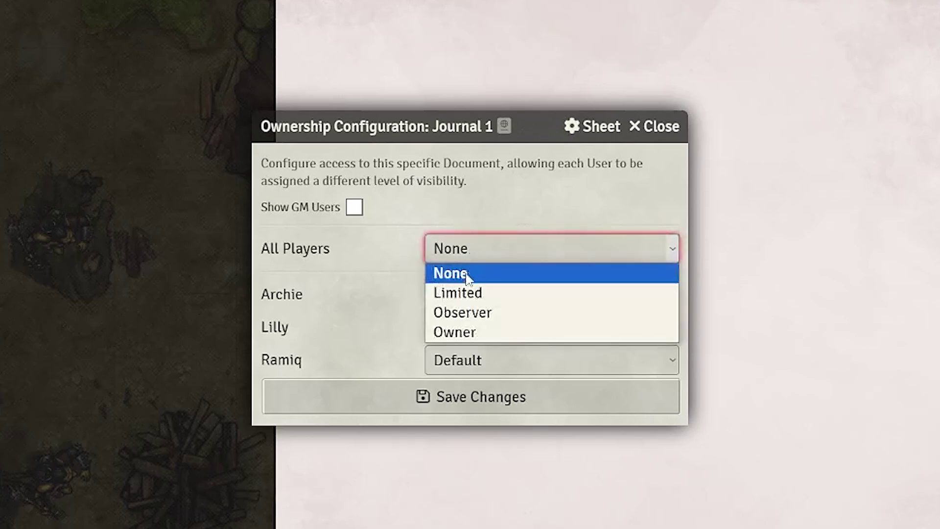
left_click(462, 292)
left_click(445, 327)
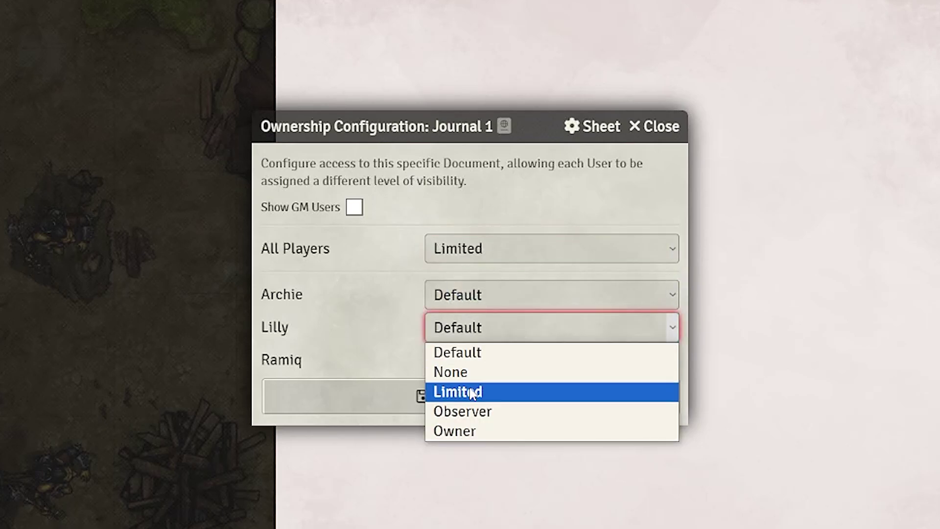
left_click(468, 428)
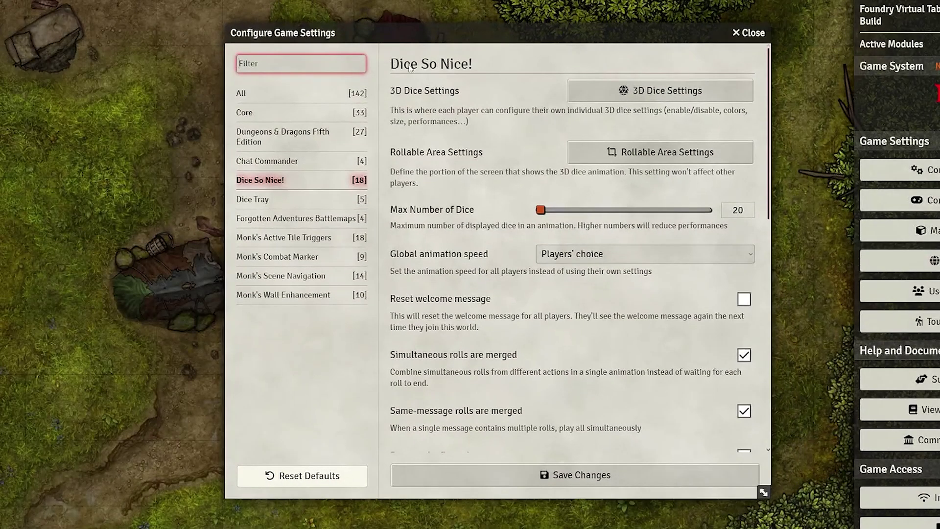
- Review the user permission configuration in the Core game settings
left_click(256, 113)
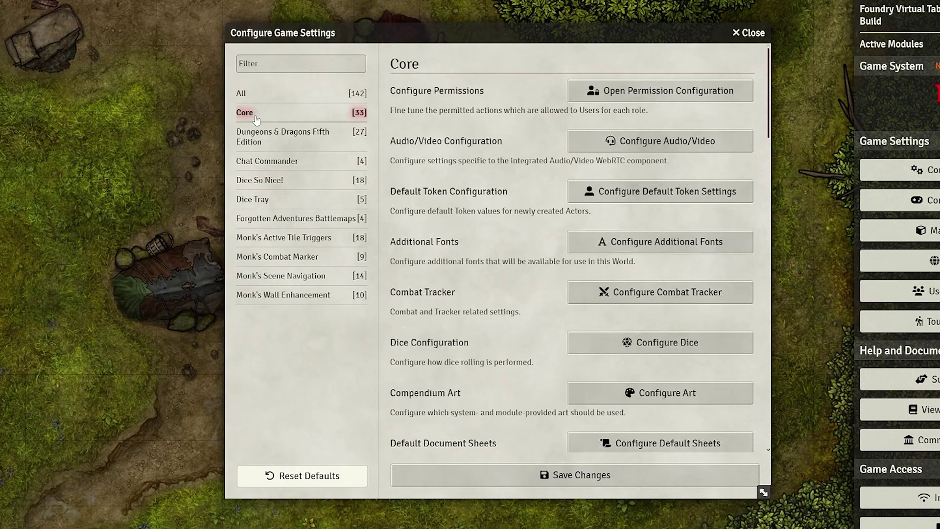
left_click(678, 98)
scroll(365, 289, "down", 4)
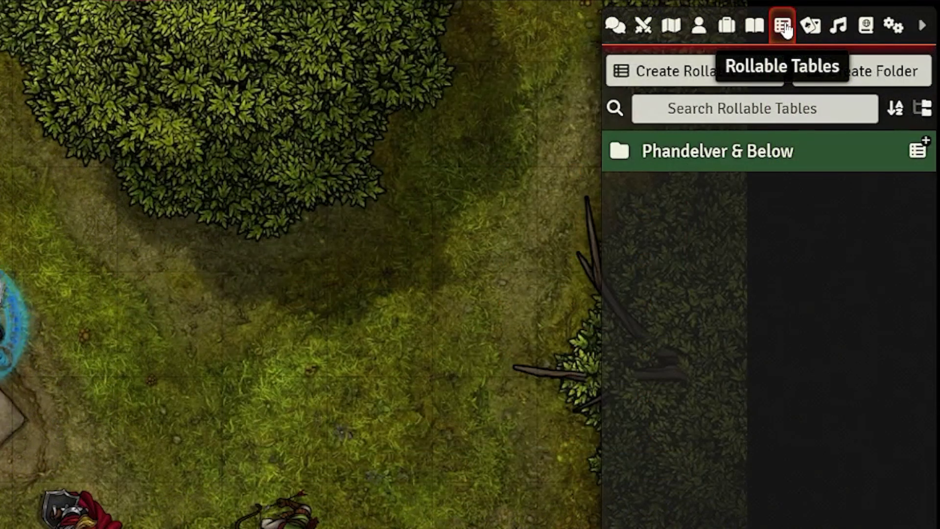
- Roll the 1d12 Day Triboar Trail Random Encounters table from the Chapter 3 tables folder
left_click(675, 152)
left_click(687, 192)
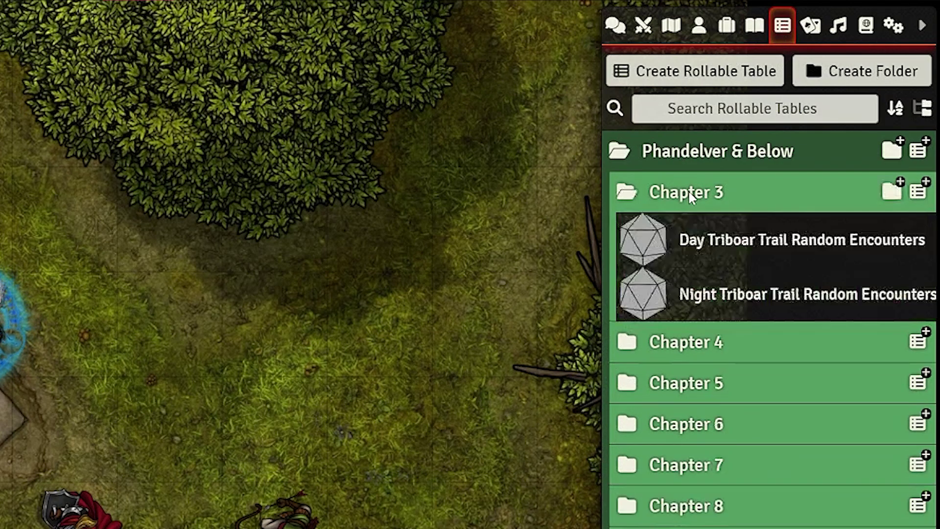
left_click(720, 243)
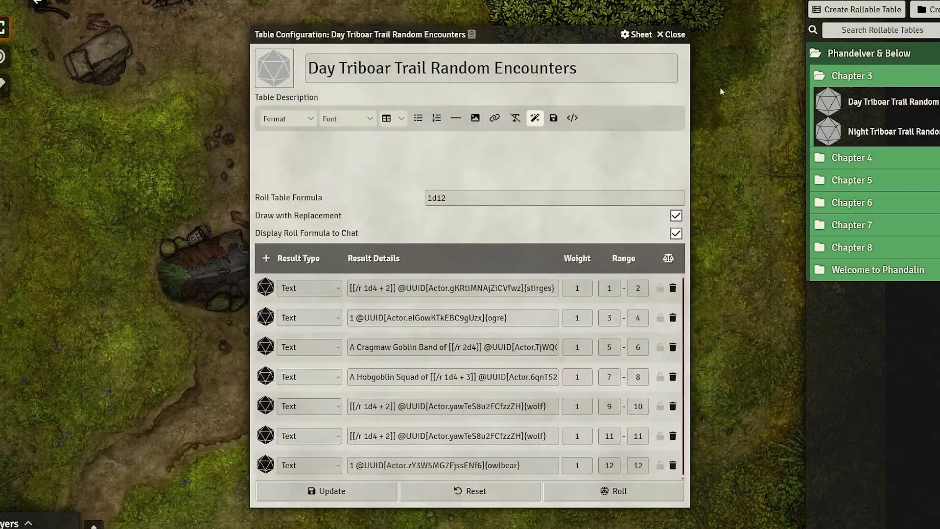
scroll(527, 323, "down", 1)
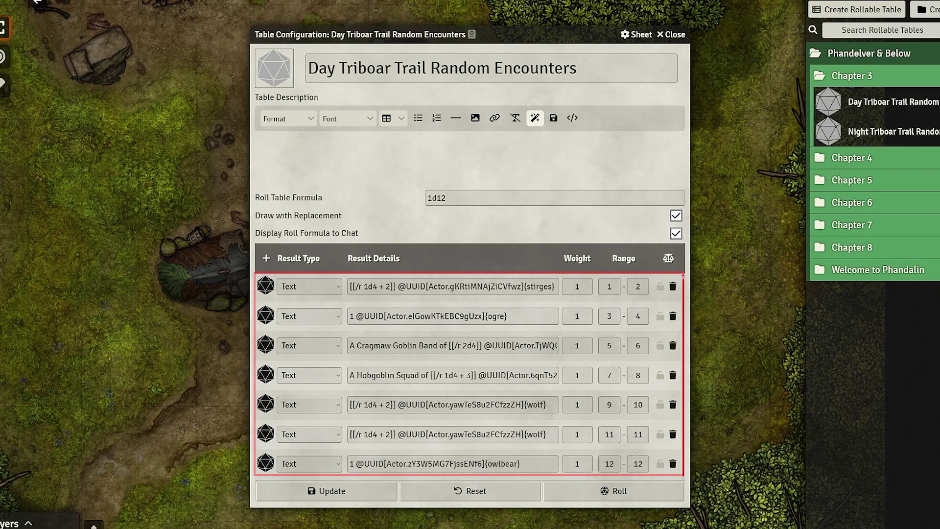
double_click(436, 198)
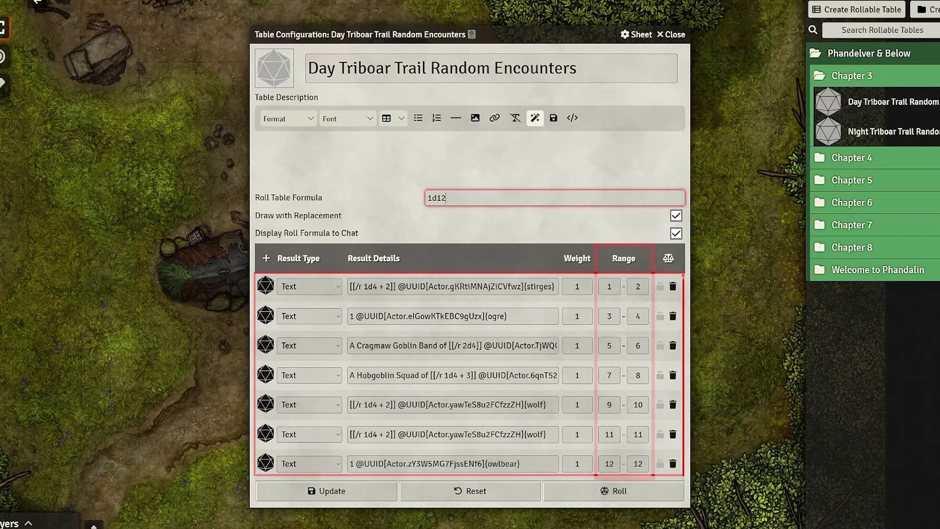
left_click(390, 200)
left_click(619, 494)
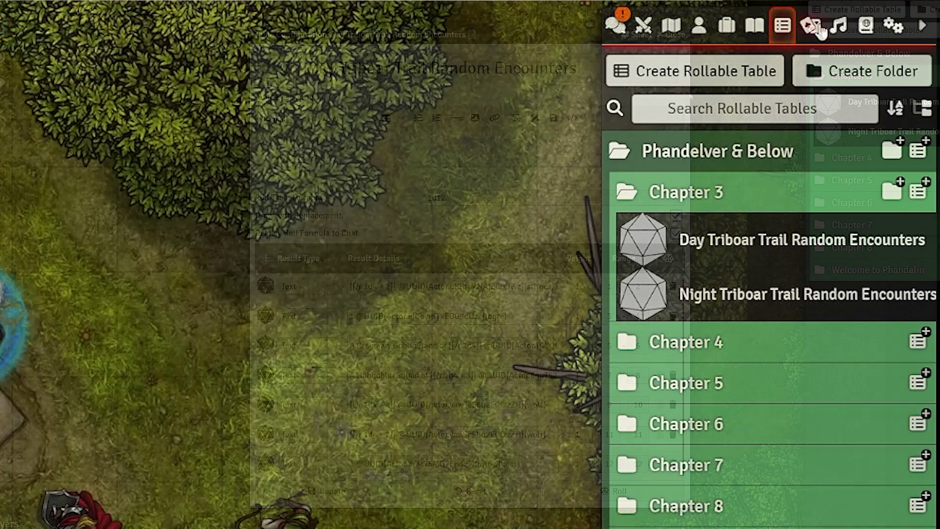
- Create a Deck card stack from the Poker Deck (Dark) preset
left_click(810, 25)
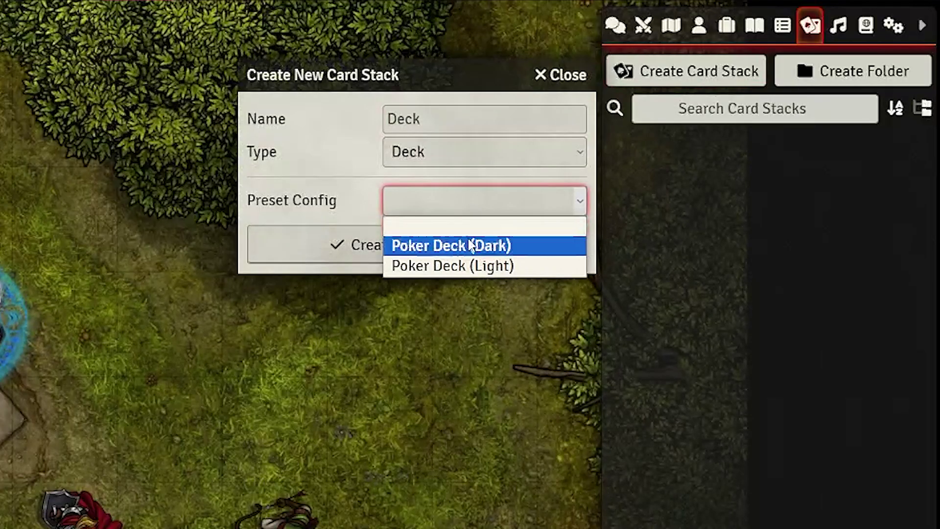
left_click(470, 245)
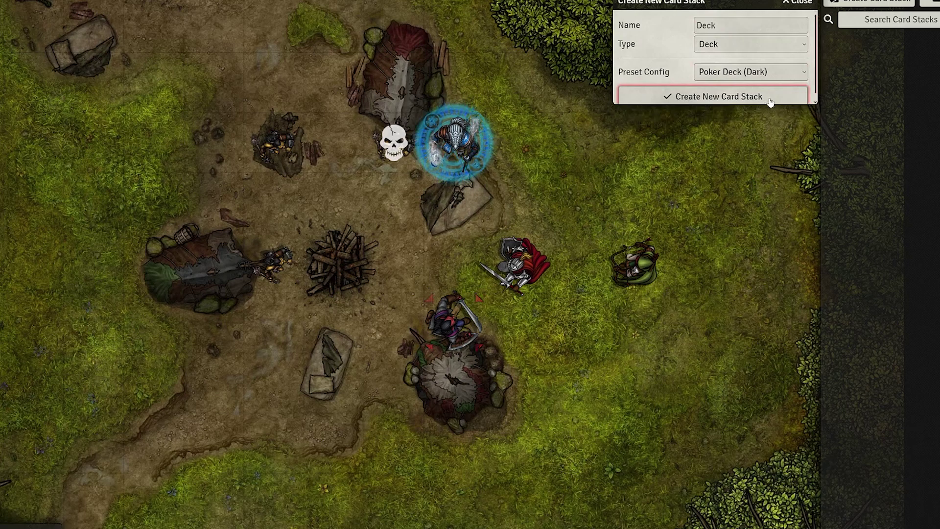
left_click(515, 248)
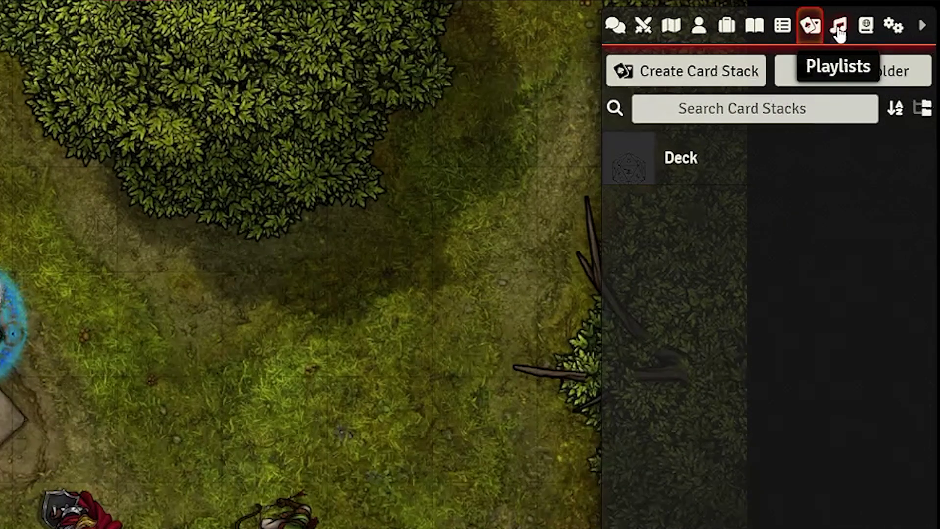
- Create a playlist, save a slightly quieter Drums of War 3 track, and play Combat!!!
left_click(838, 27)
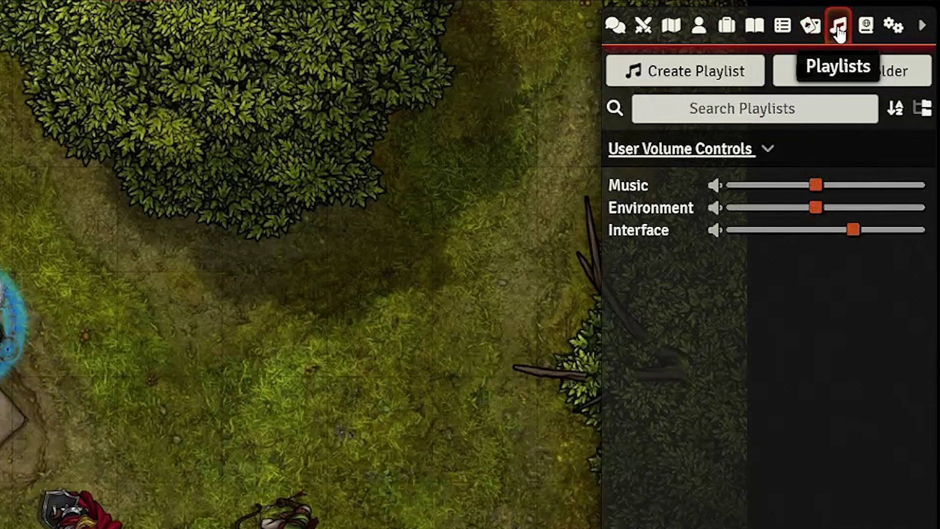
left_click(675, 78)
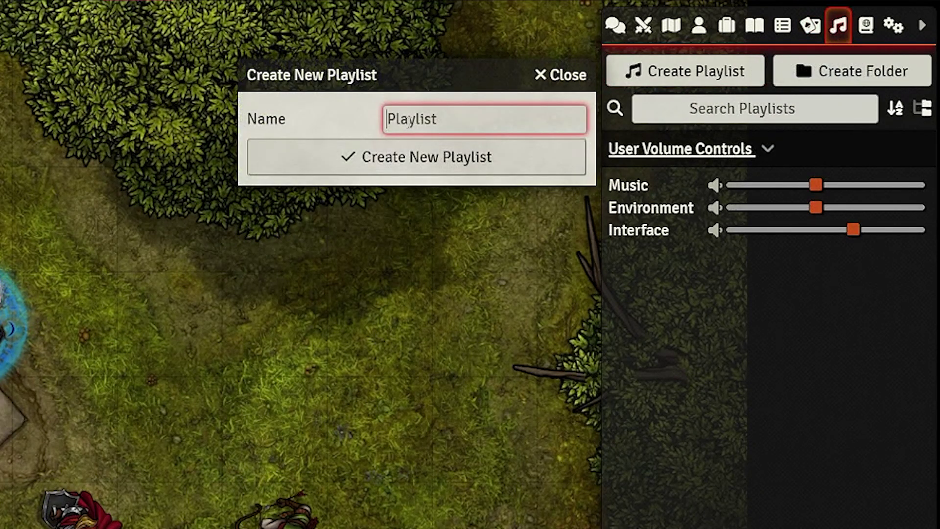
type("Am")
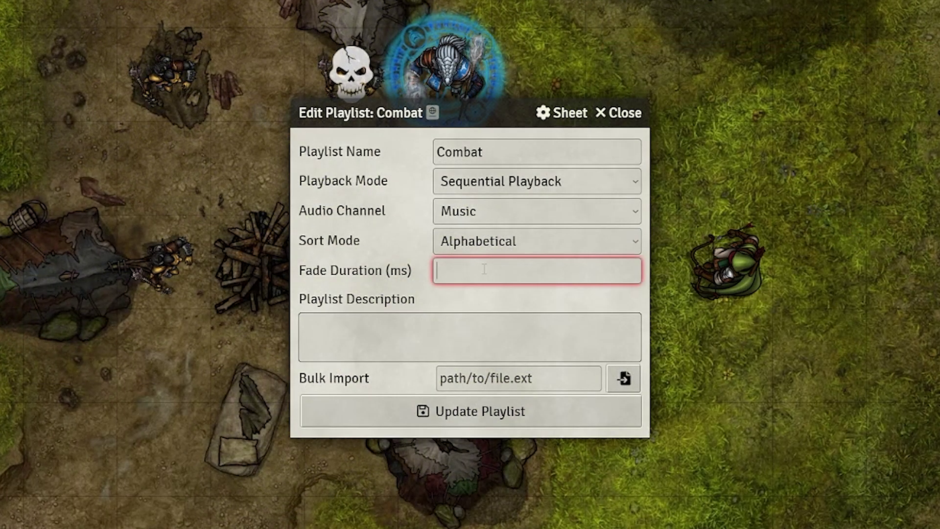
type("2000")
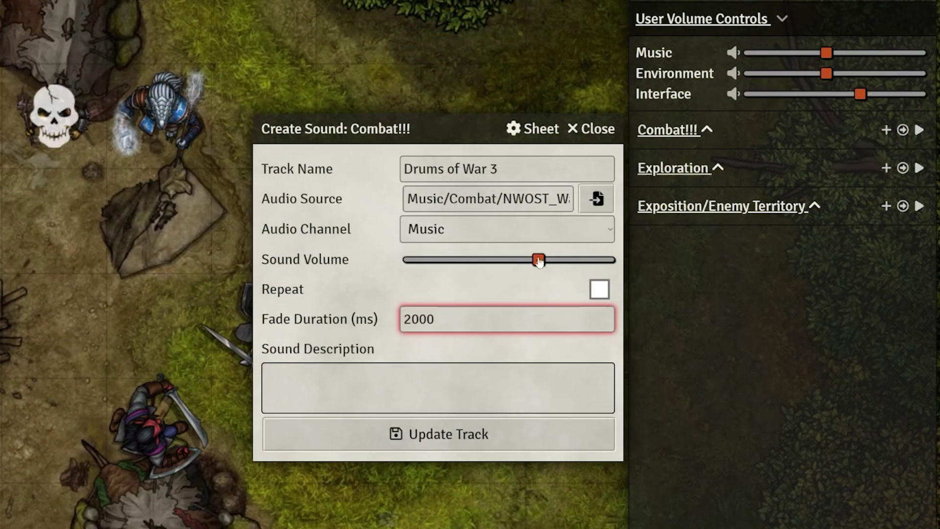
left_click_drag(538, 264, 524, 271)
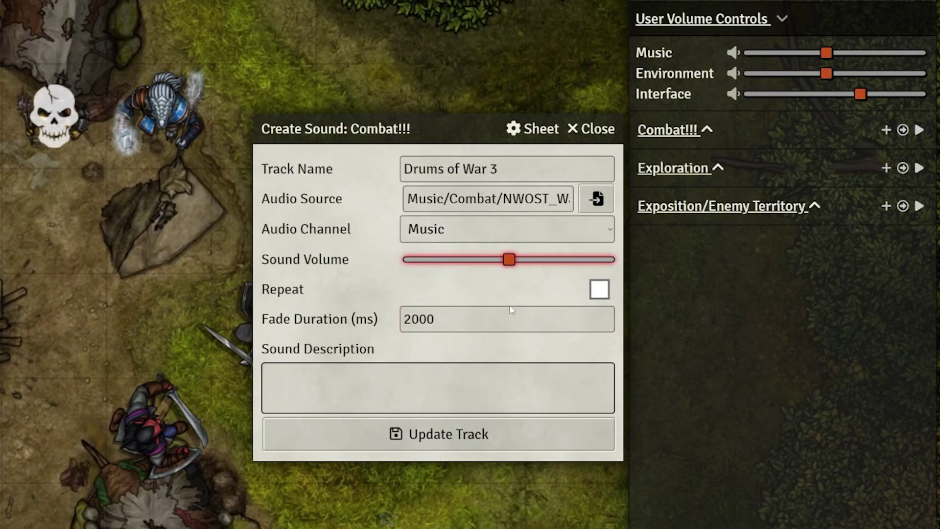
left_click(464, 436)
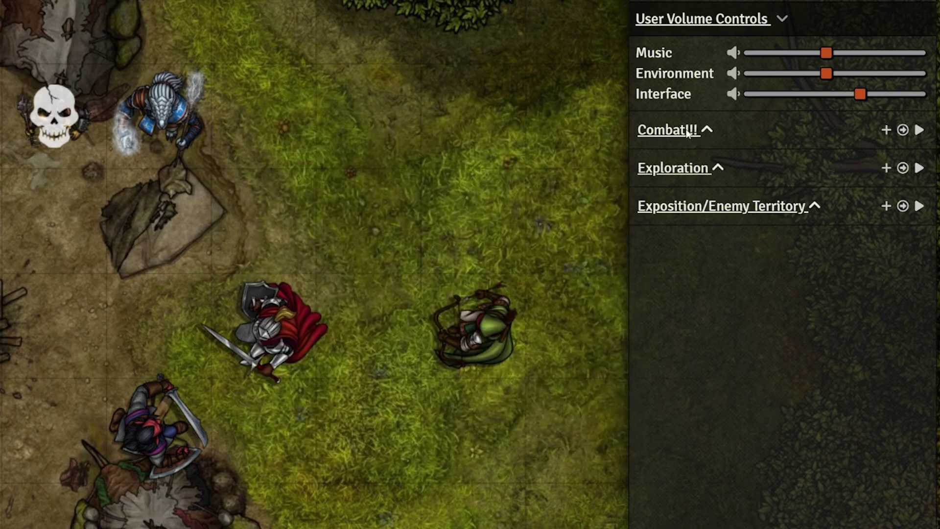
left_click(712, 129)
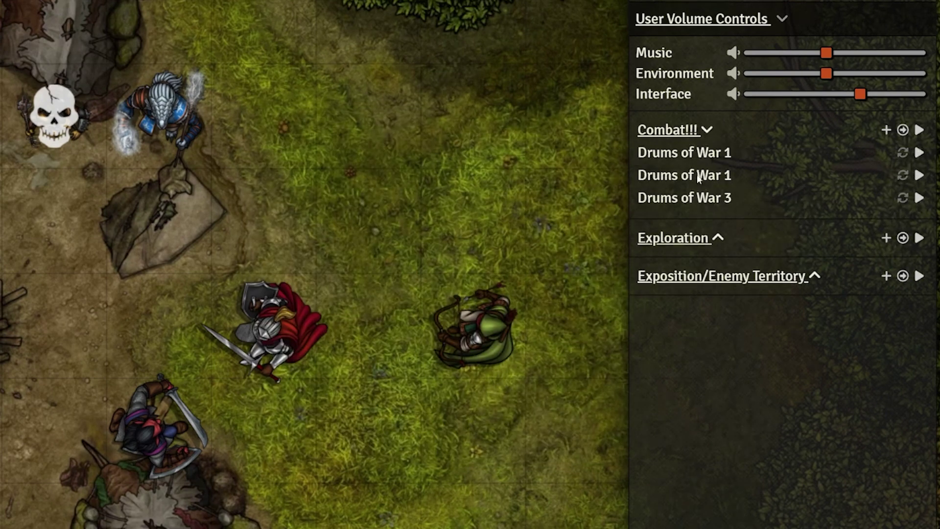
left_click(919, 131)
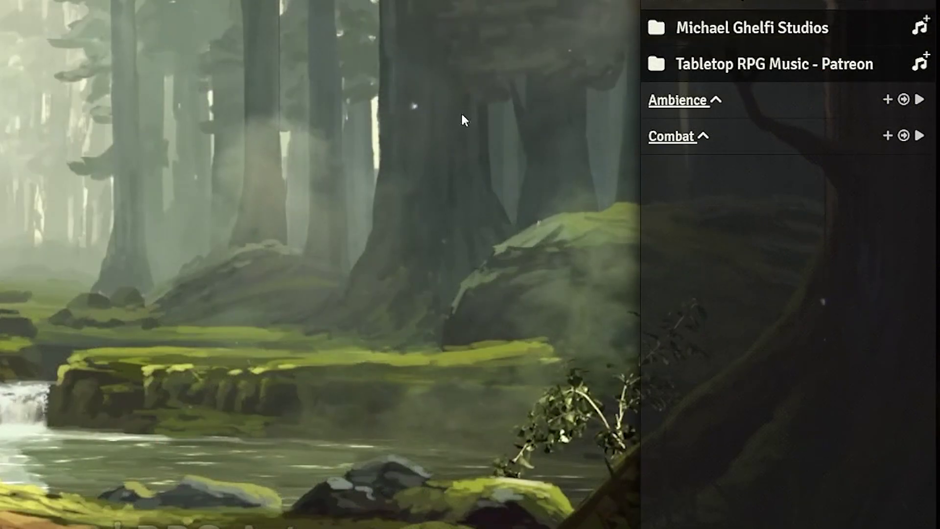
- Preview the studio folder's Ambience playlist tracks, then expand the Looping Playlists (standard only) folder
left_click(713, 28)
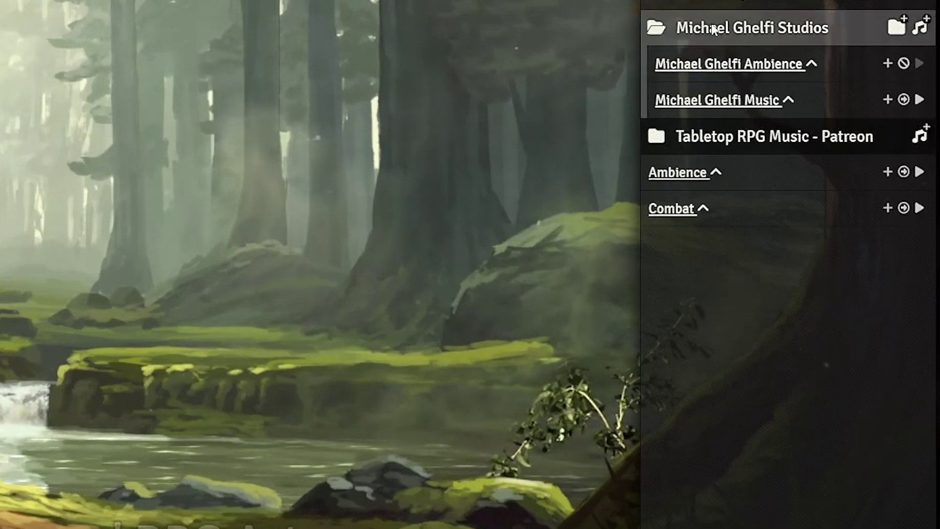
left_click(713, 65)
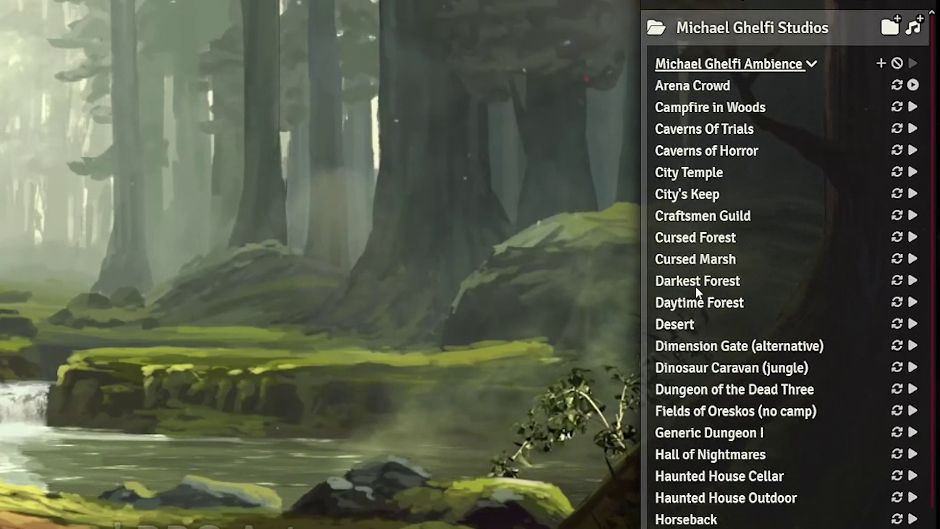
left_click(712, 65)
left_click(715, 274)
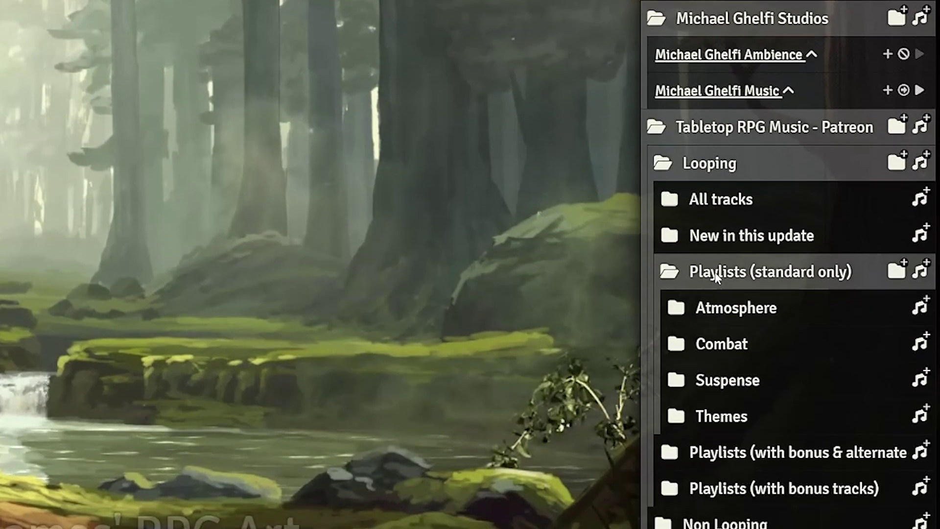